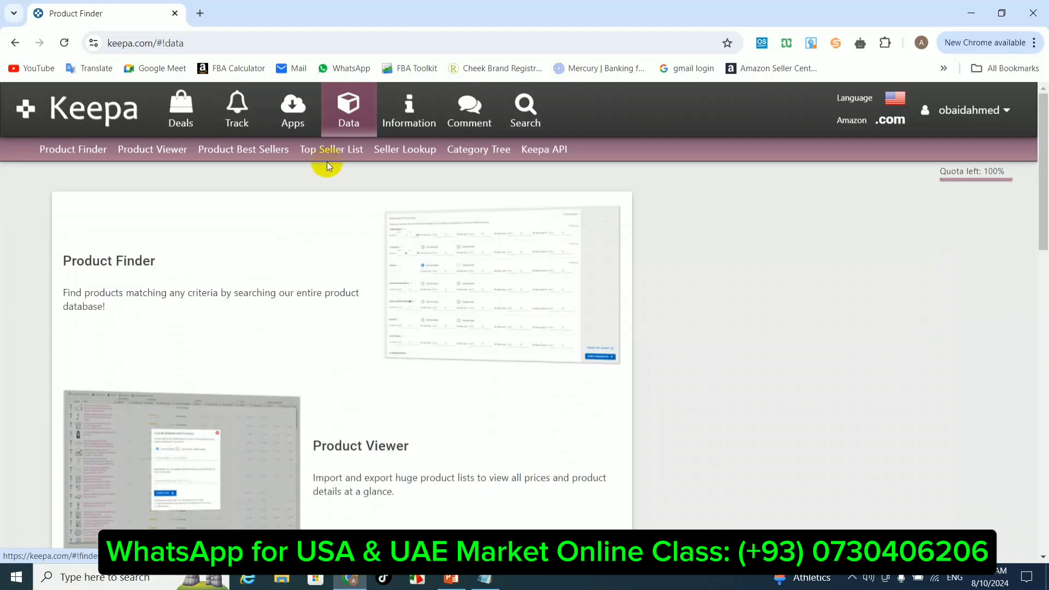
# Open the Data section from the Keepa home page, and switch to PowerPoint to read the slide about the Data option
pyautogui.click(79, 118)
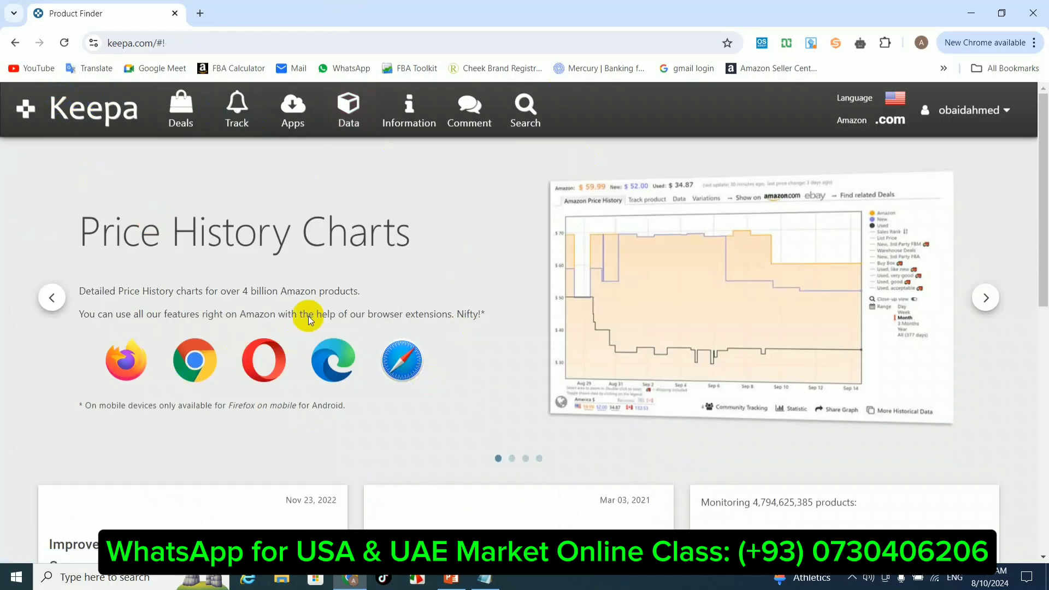
pyautogui.click(348, 114)
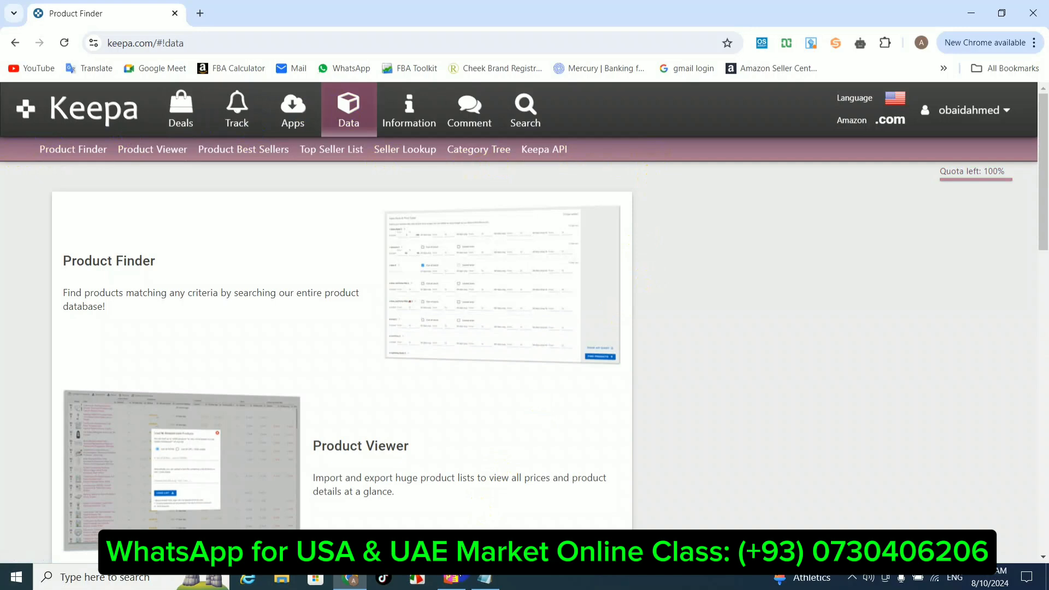
pyautogui.click(452, 577)
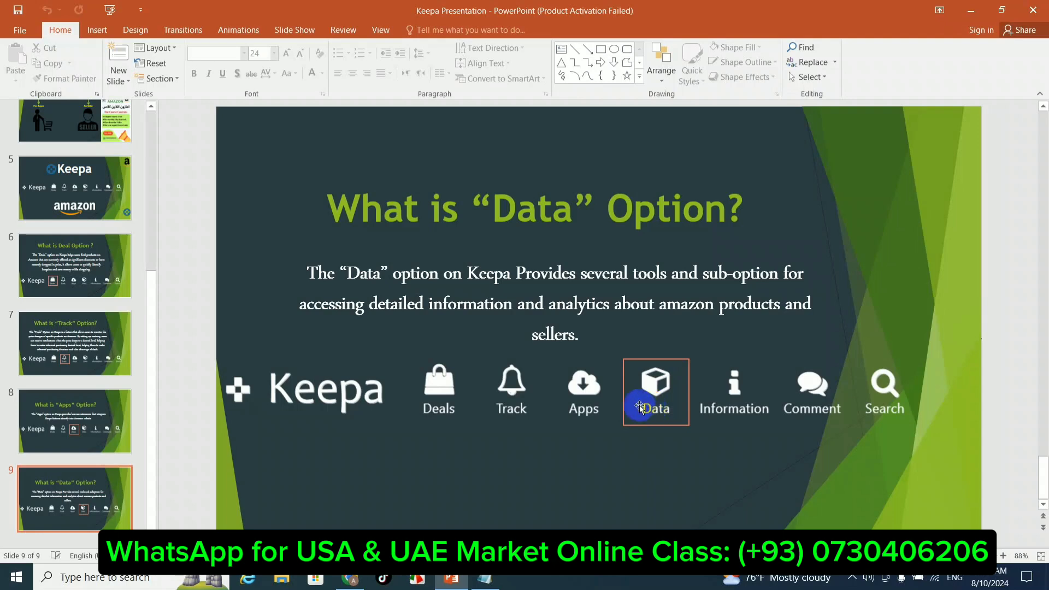
# Switch back to Keepa in Chrome and open the Product Finder from the Data section
pyautogui.click(351, 581)
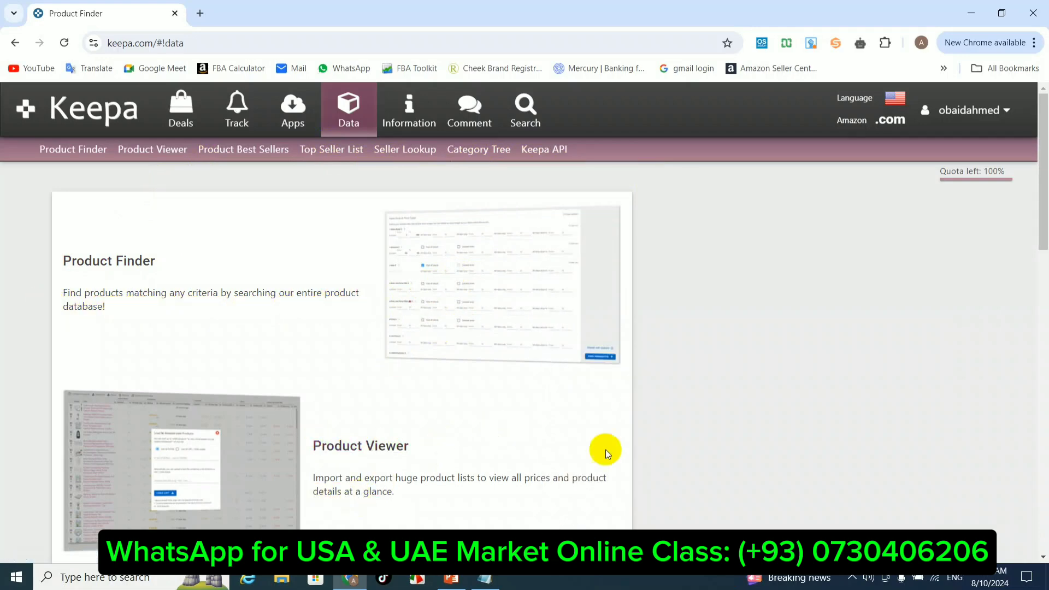
pyautogui.moveTo(1042, 183)
pyautogui.mouseDown()
pyautogui.moveTo(1039, 456)
pyautogui.moveTo(1039, 175)
pyautogui.mouseUp()
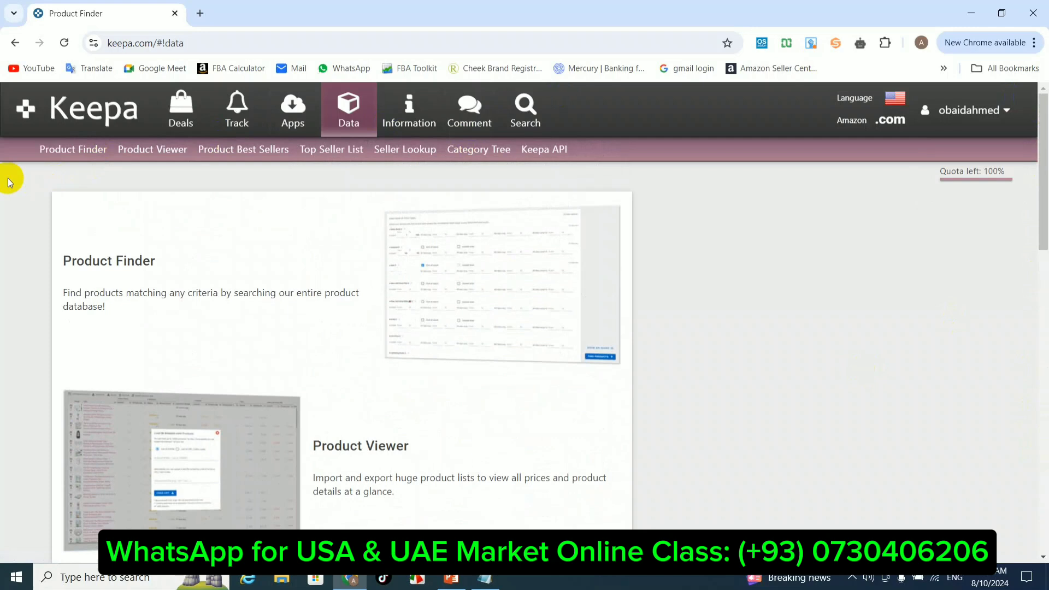
pyautogui.click(59, 147)
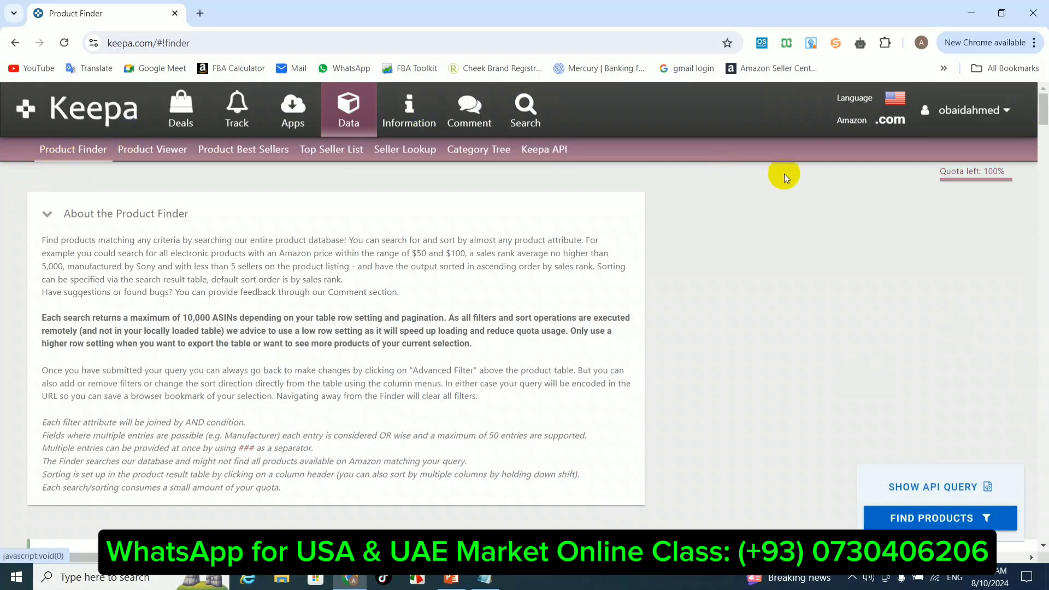
pyautogui.moveTo(1042, 112)
pyautogui.mouseDown()
pyautogui.moveTo(1039, 466)
pyautogui.moveTo(1039, 104)
pyautogui.mouseUp()
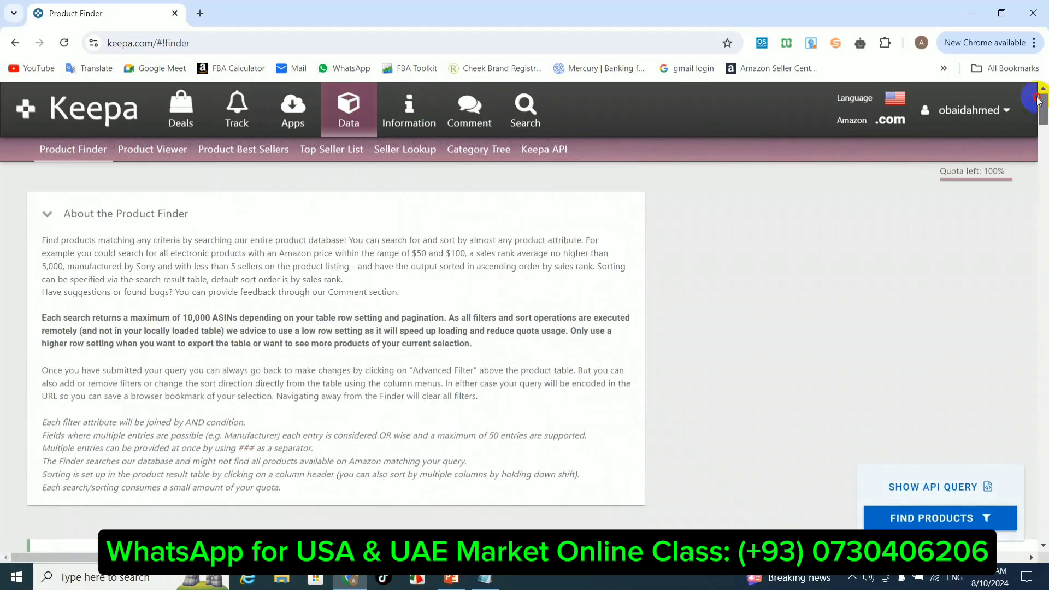
pyautogui.moveTo(1032, 118)
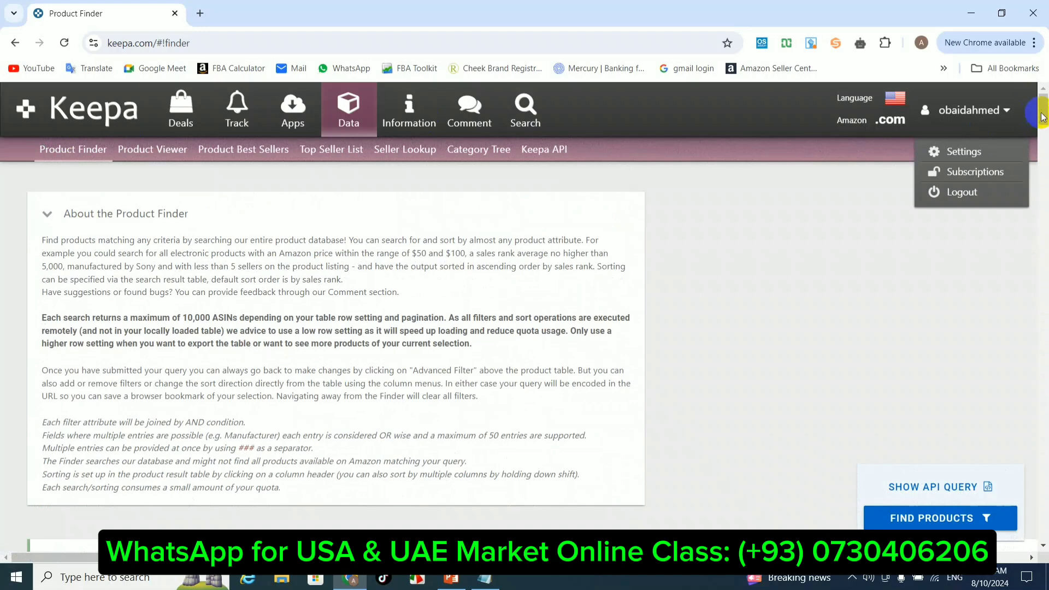
# Collapse all five Product Finder filter sections, from Sales Rank & Price Types through Refine your search even more!
pyautogui.moveTo(1043, 111); pyautogui.dragTo(1043, 137)
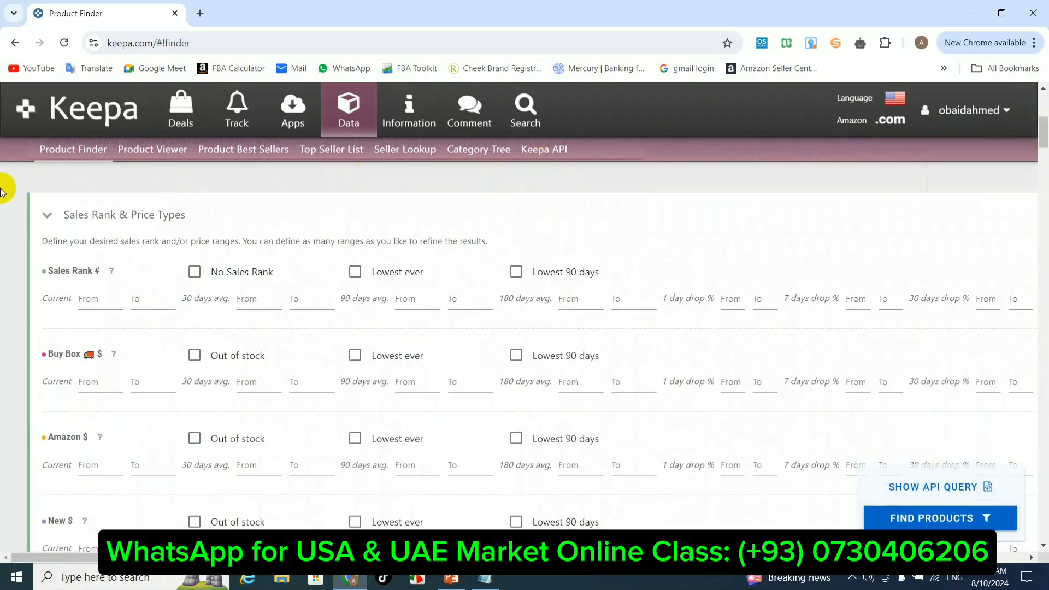
pyautogui.click(47, 218)
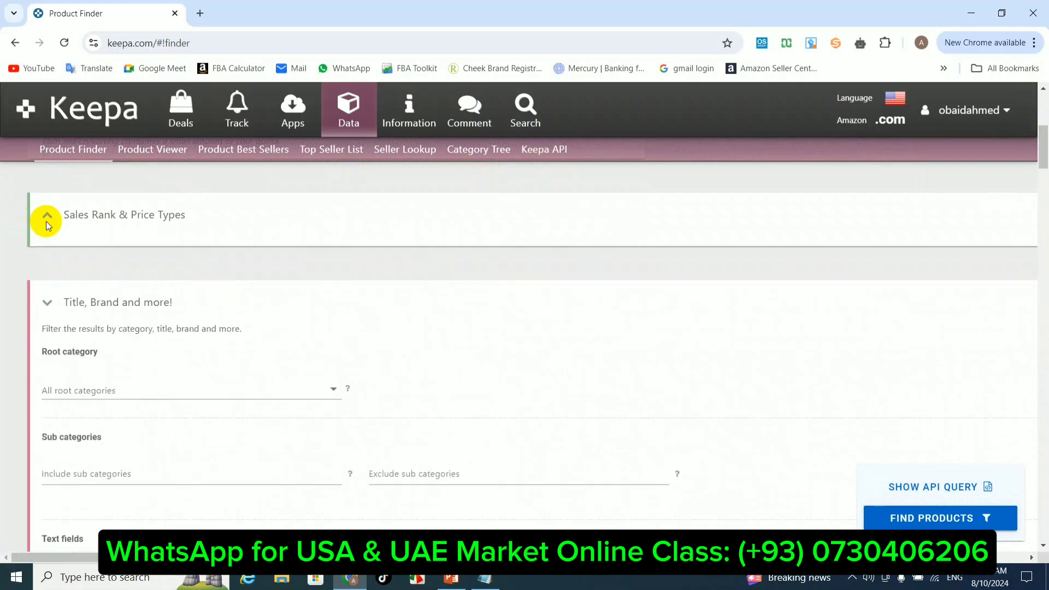
pyautogui.click(46, 303)
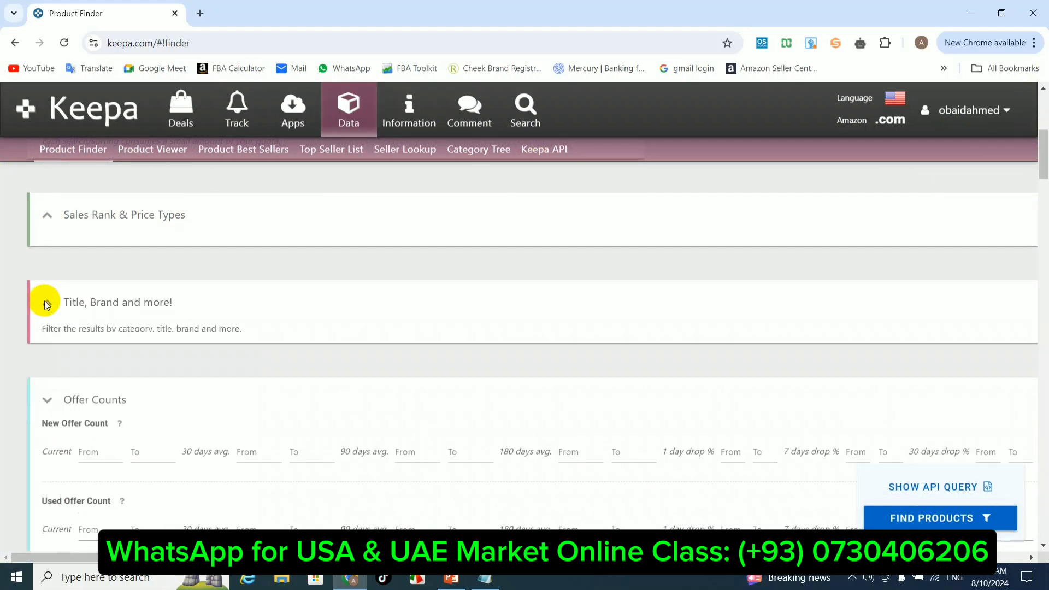
pyautogui.click(46, 391)
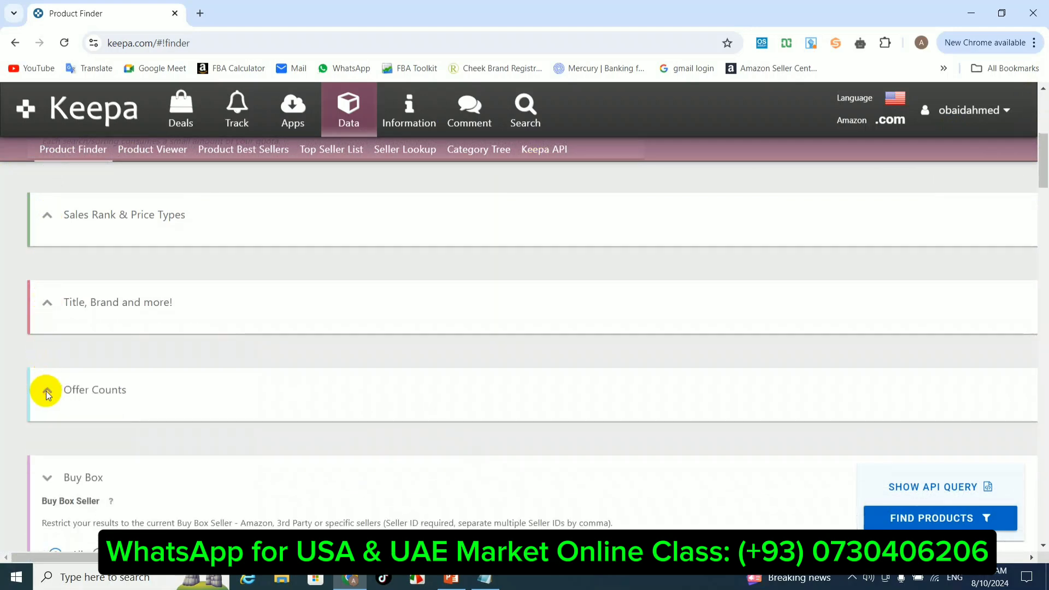
pyautogui.click(46, 478)
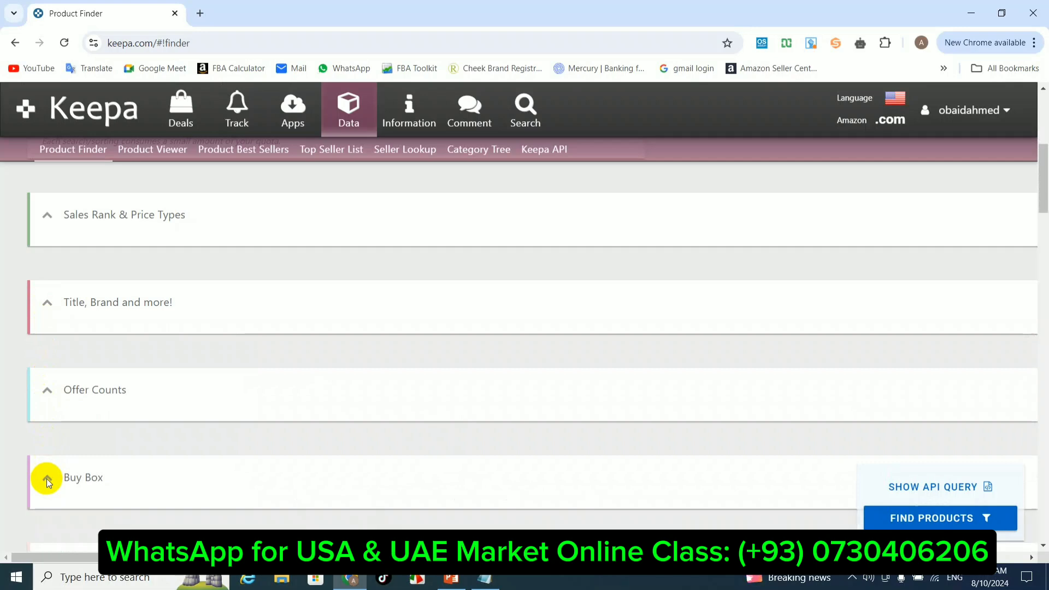
pyautogui.moveTo(1039, 165); pyautogui.dragTo(1042, 198)
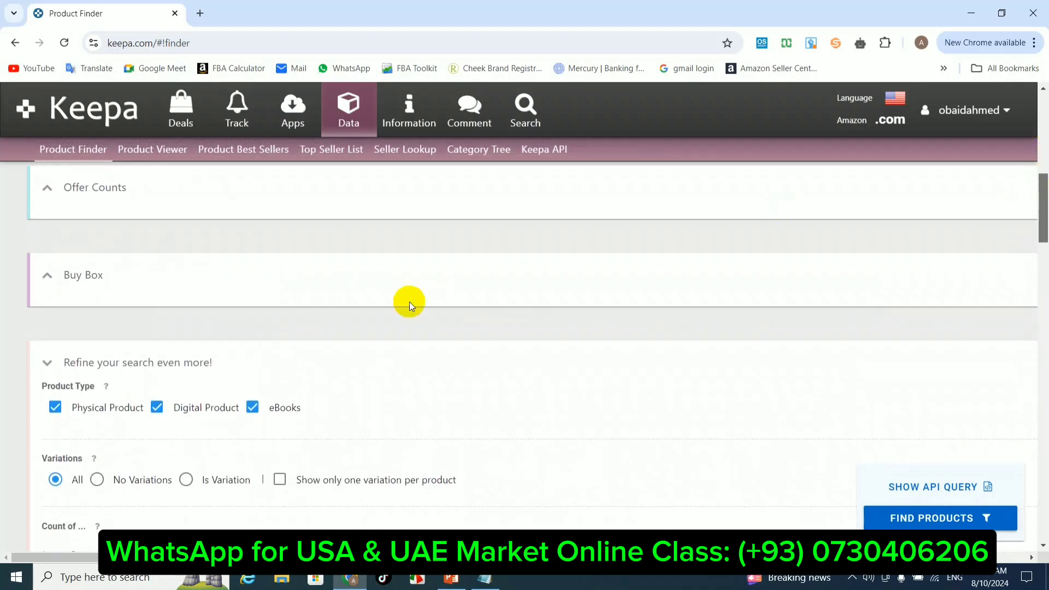
pyautogui.click(44, 362)
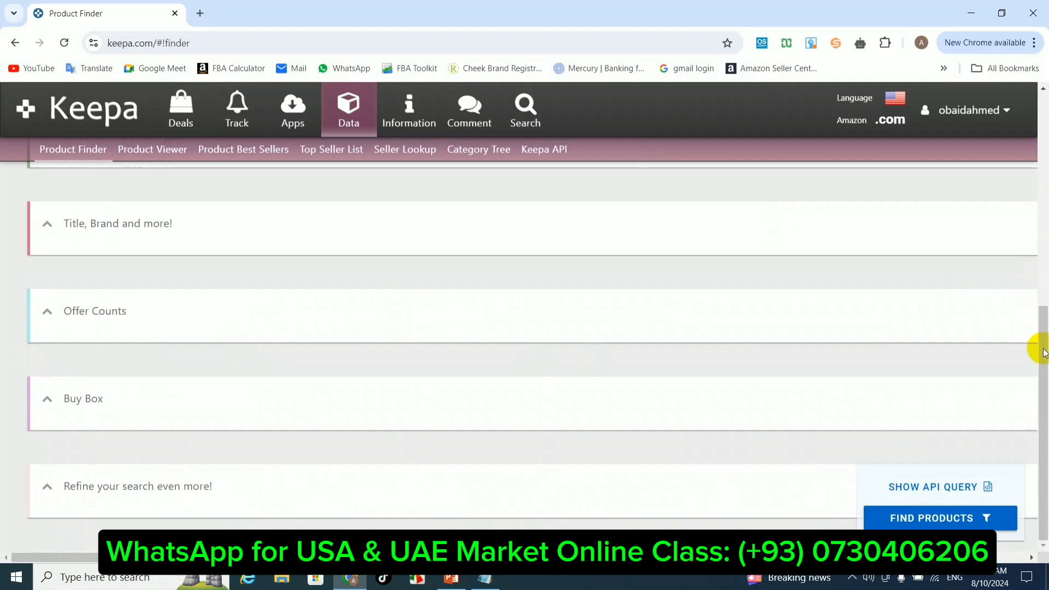
# Examine the headings of the collapsed filter sections at an enlarged page zoom, from Sales Rank & Price Types to the last one
pyautogui.moveTo(1043, 349); pyautogui.dragTo(1044, 322)
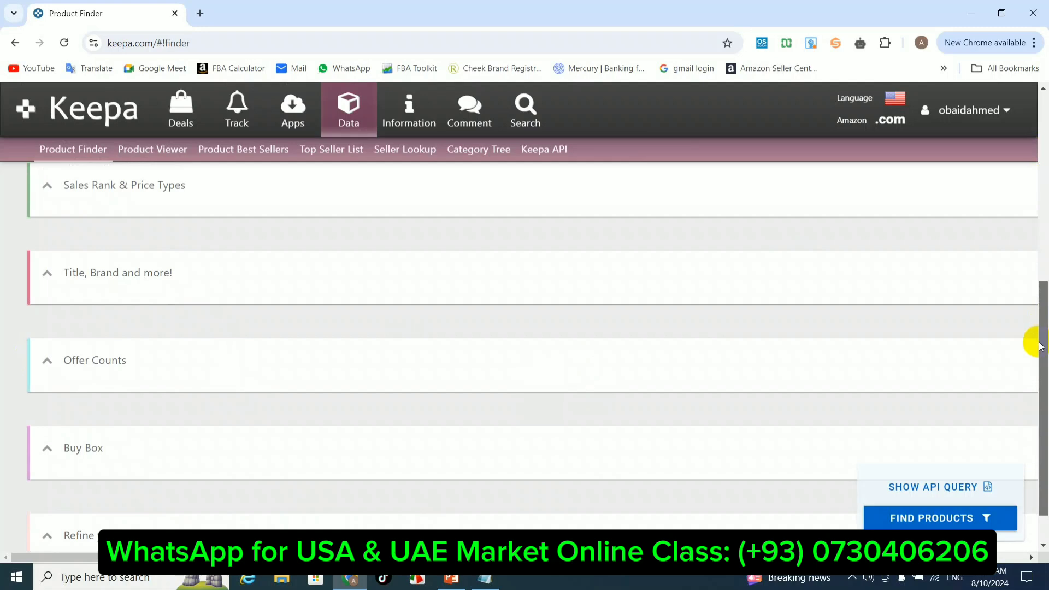
pyautogui.moveTo(1039, 347); pyautogui.dragTo(1044, 269)
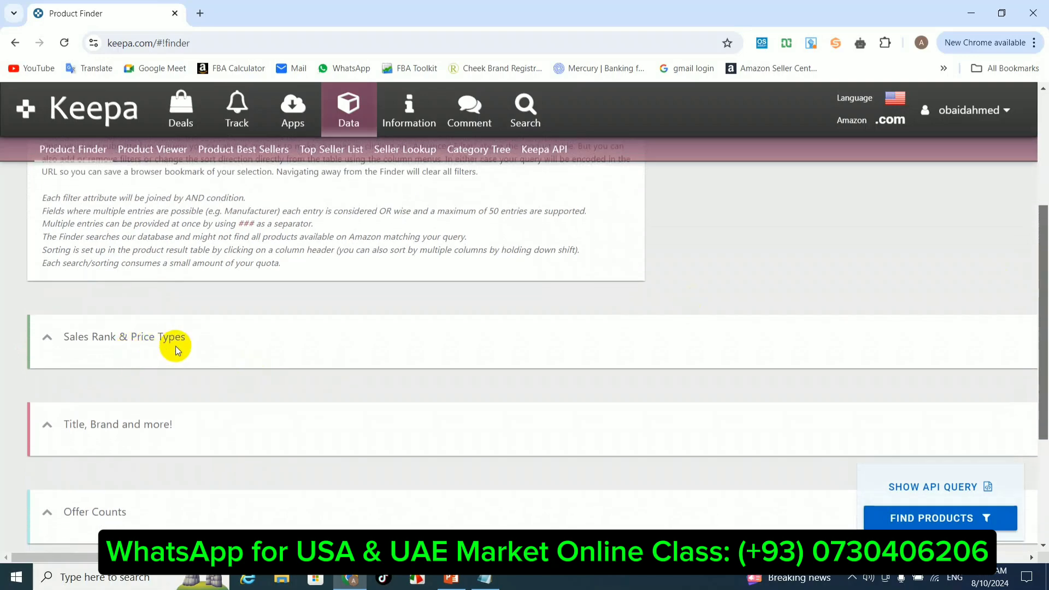
pyautogui.hotkey('ctrl', '+')
pyautogui.hotkey('ctrl', '+')
pyautogui.hotkey('ctrl', '+')
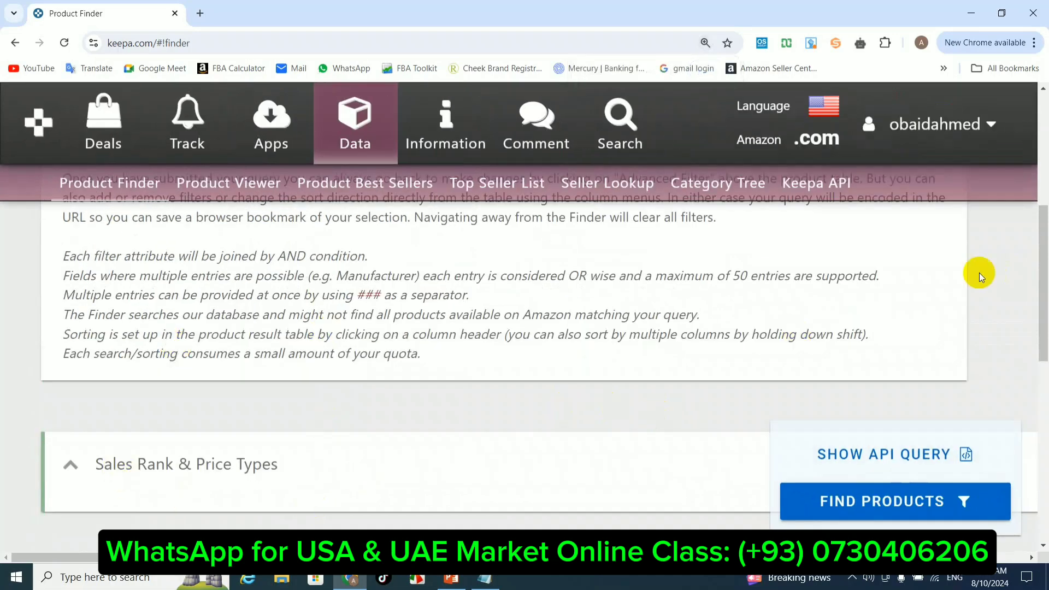
pyautogui.moveTo(1043, 268); pyautogui.dragTo(1036, 347)
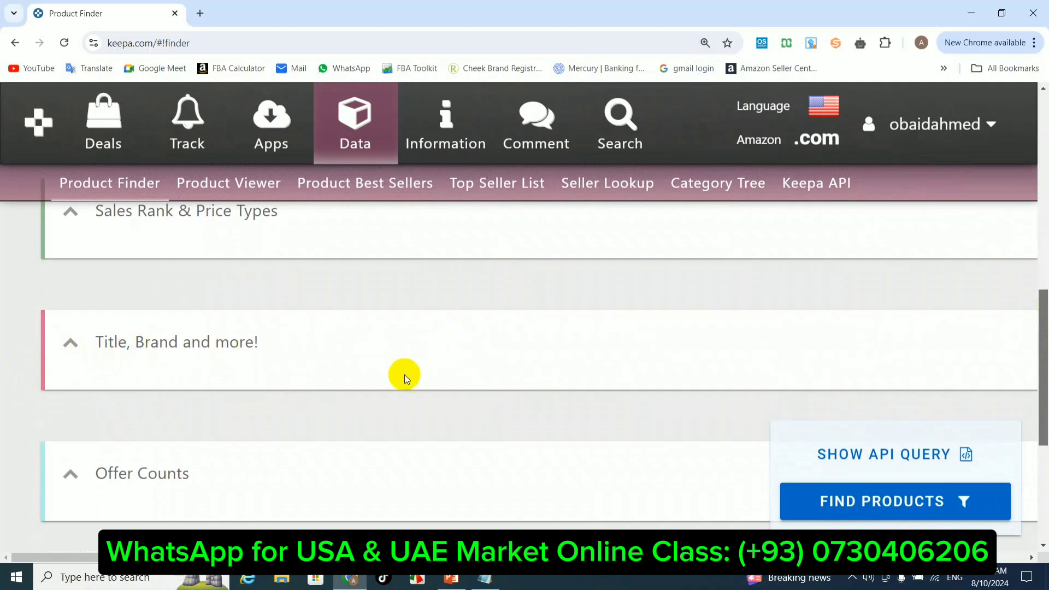
pyautogui.moveTo(1036, 311); pyautogui.dragTo(1042, 415)
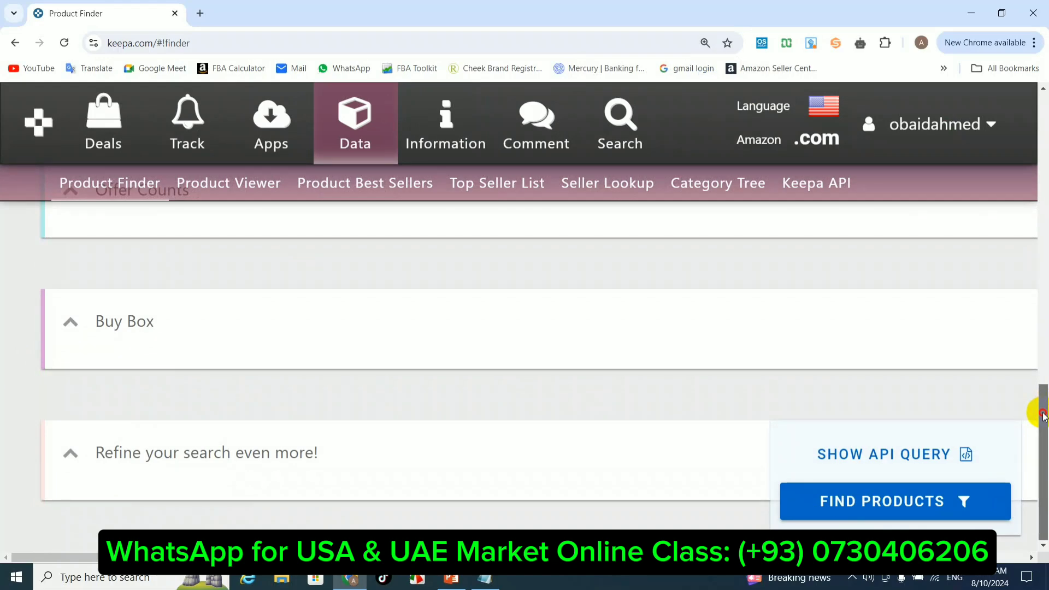
pyautogui.moveTo(1042, 415); pyautogui.dragTo(1041, 276)
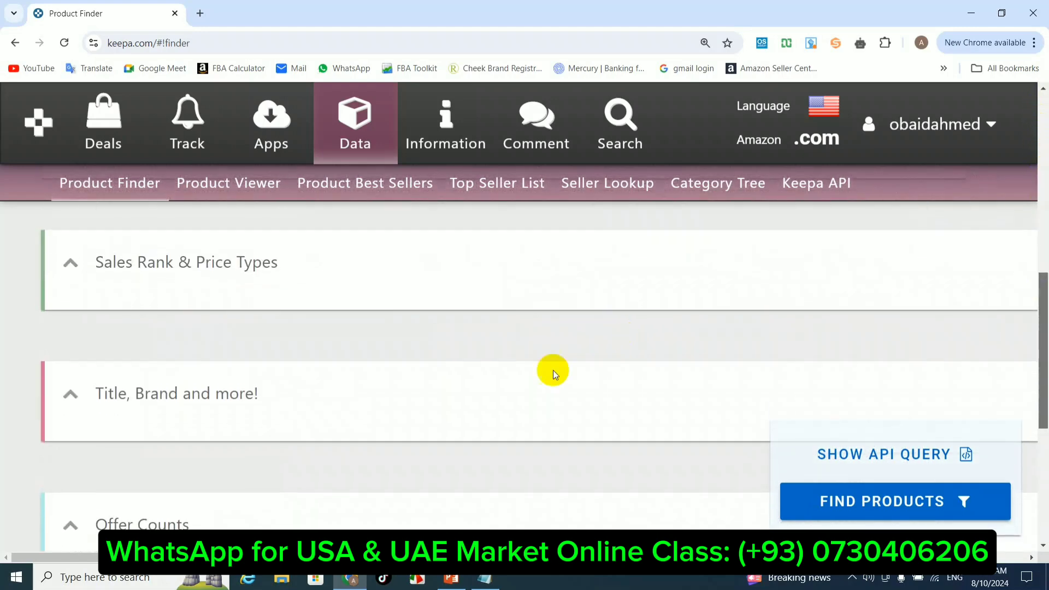
# Expand the Sales Rank & Price Types section and reduce the page zoom to 80%
pyautogui.click(69, 266)
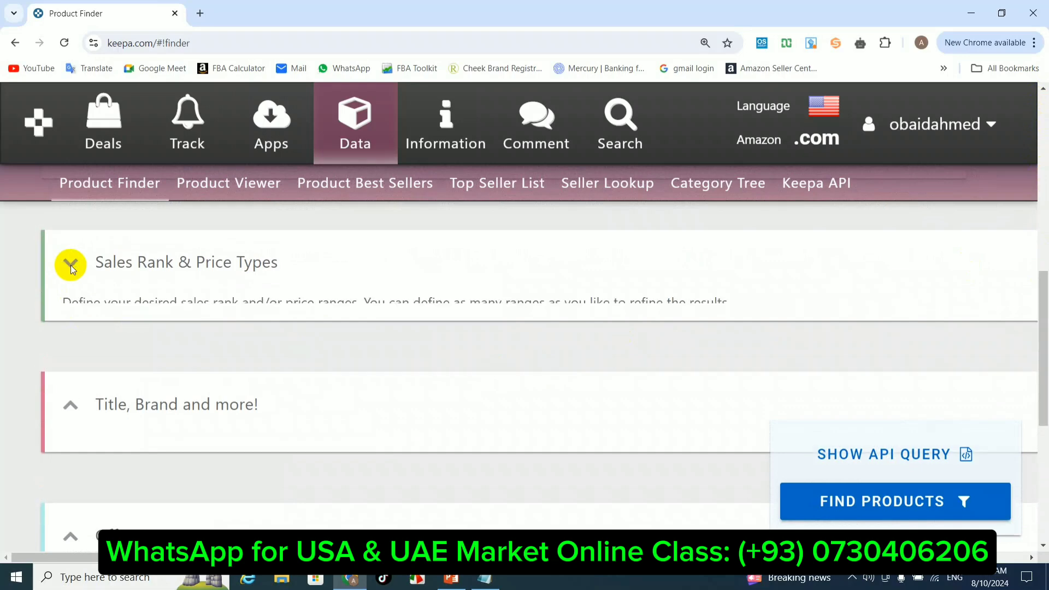
pyautogui.hotkey('ctrl', '-')
pyautogui.hotkey('ctrl', '-')
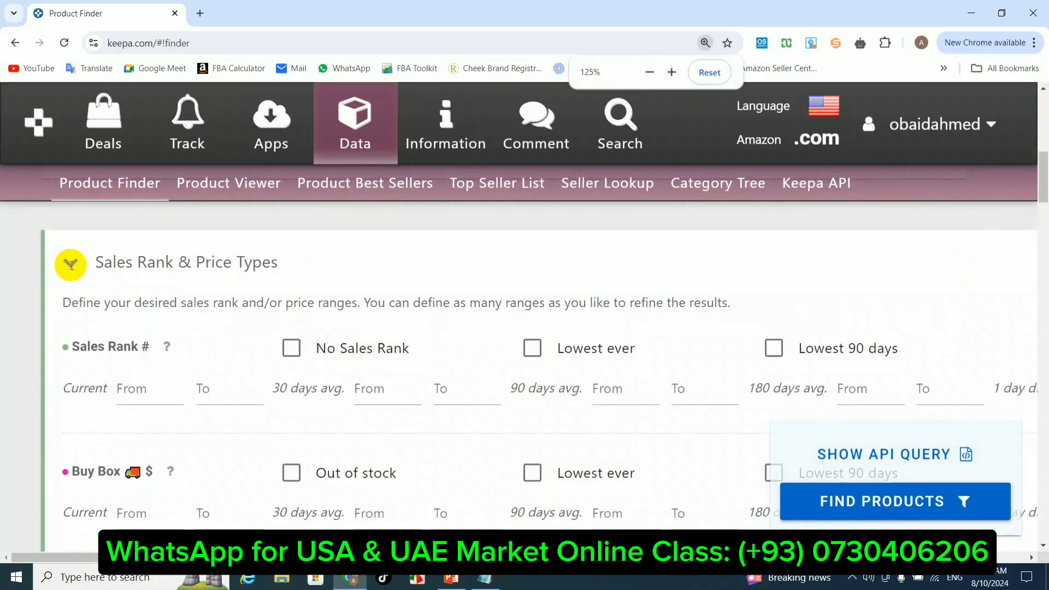
pyautogui.hotkey('ctrl', '-')
pyautogui.hotkey('ctrl', '-')
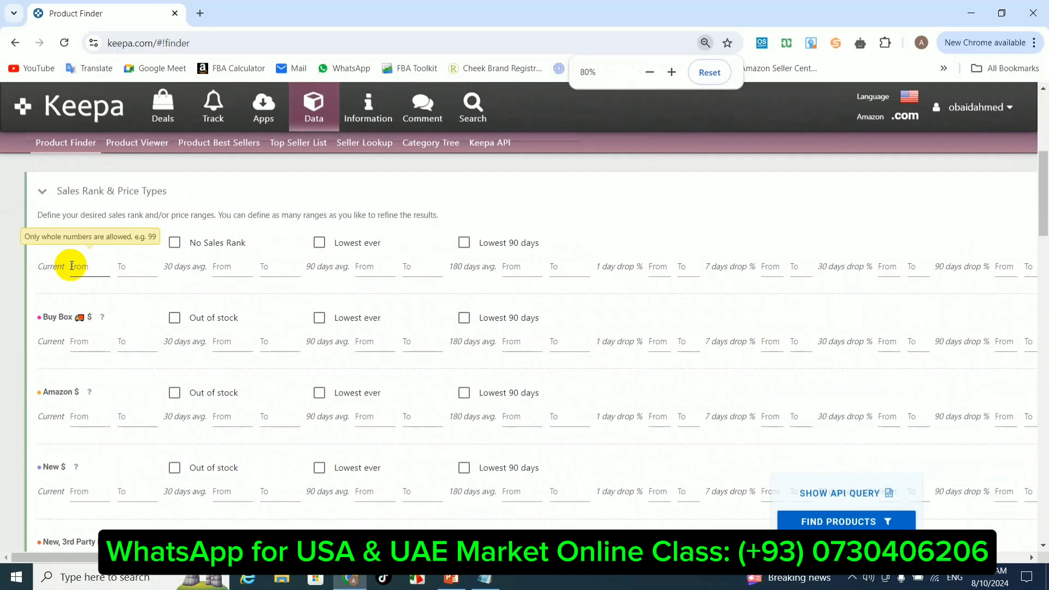
pyautogui.hotkey('ctrl', '+')
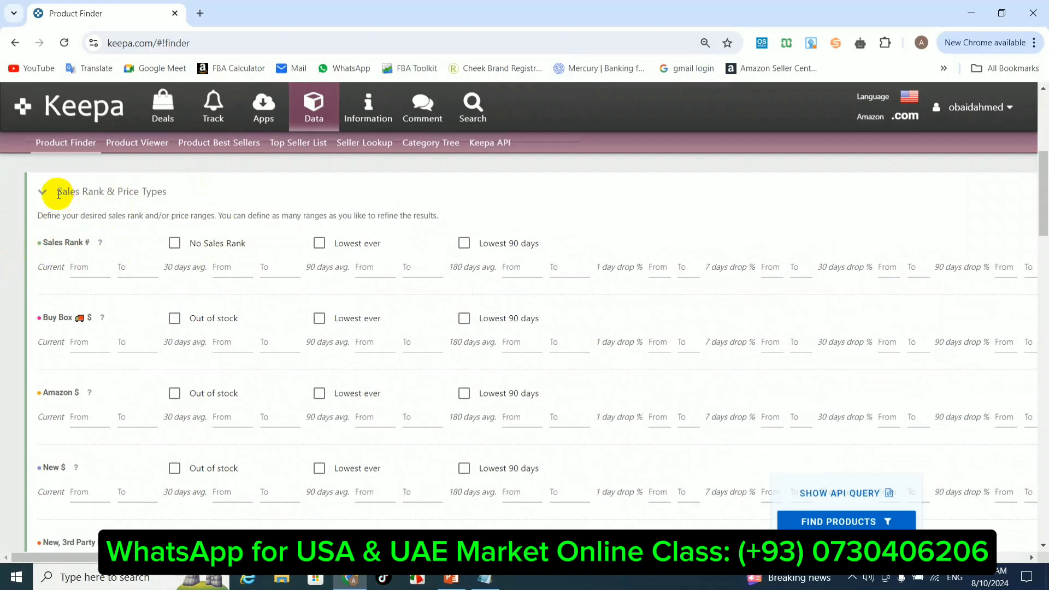
pyautogui.click(57, 194)
pyautogui.moveTo(57, 194); pyautogui.dragTo(154, 189)
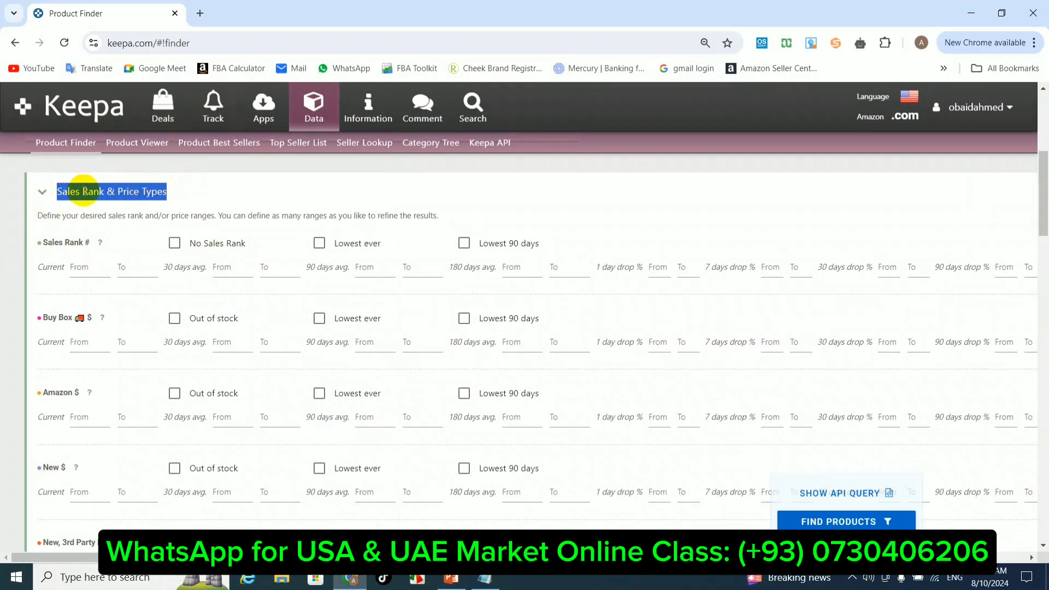
pyautogui.click(175, 189)
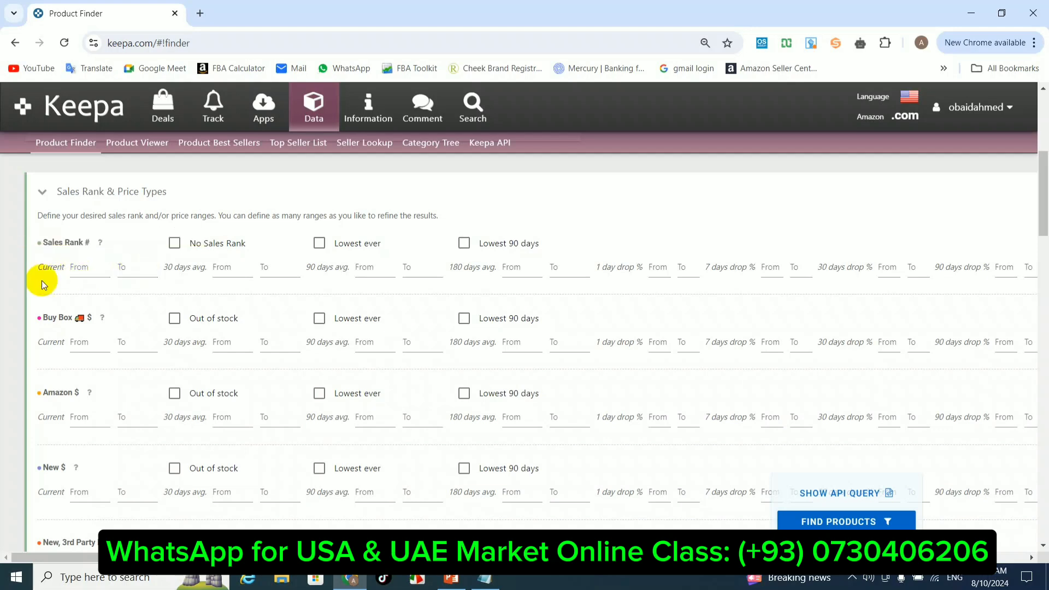
# Set the current Sales Rank filter to a range from 10000 to 50000
pyautogui.click(95, 272)
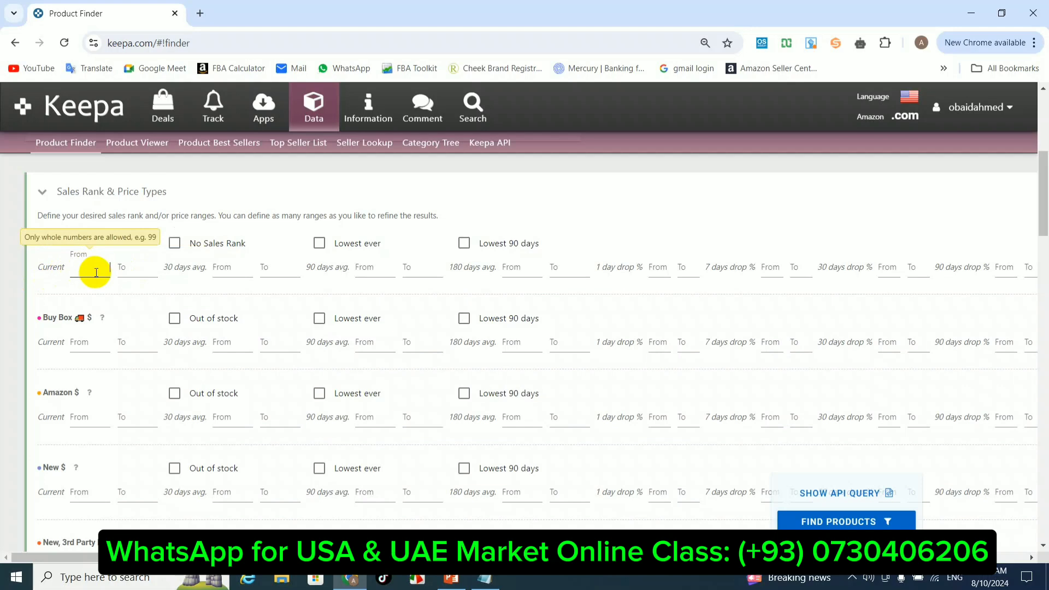
pyautogui.write('10000')
pyautogui.click(123, 270)
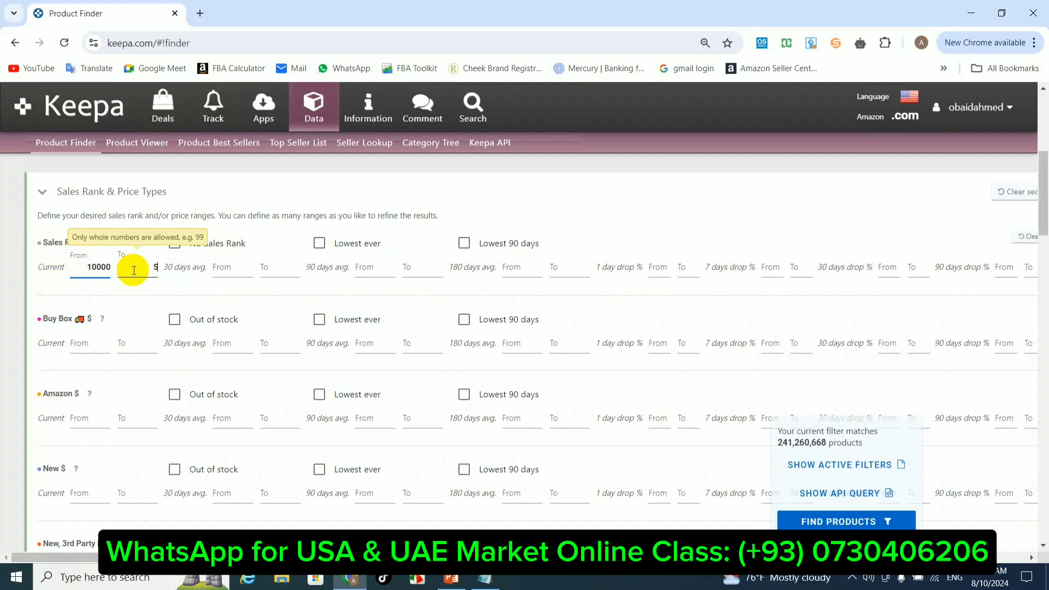
pyautogui.write('50000')
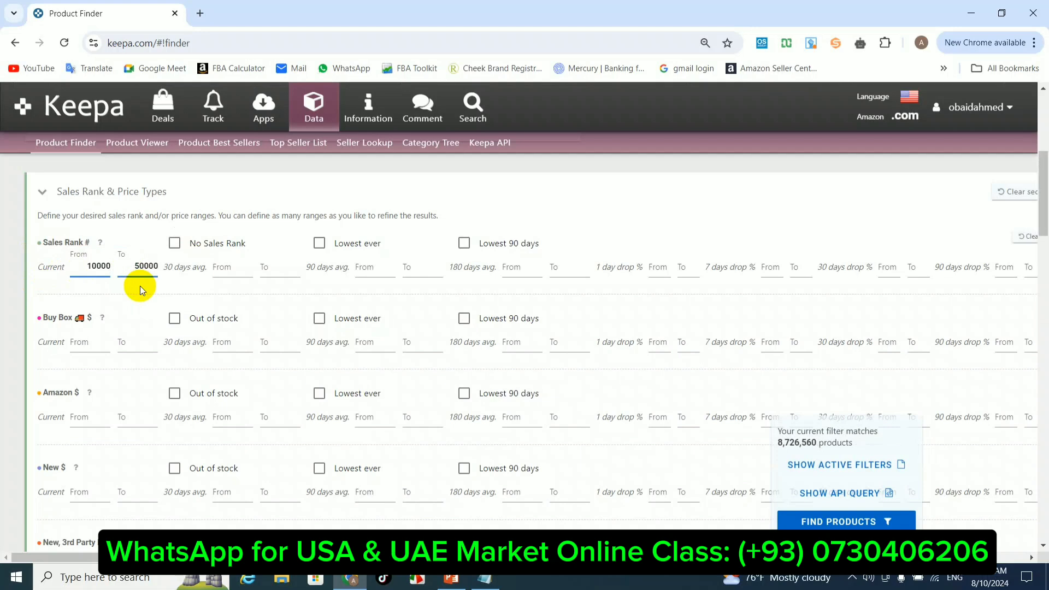
# Clear both ends of the current Sales Rank range
pyautogui.click(81, 270)
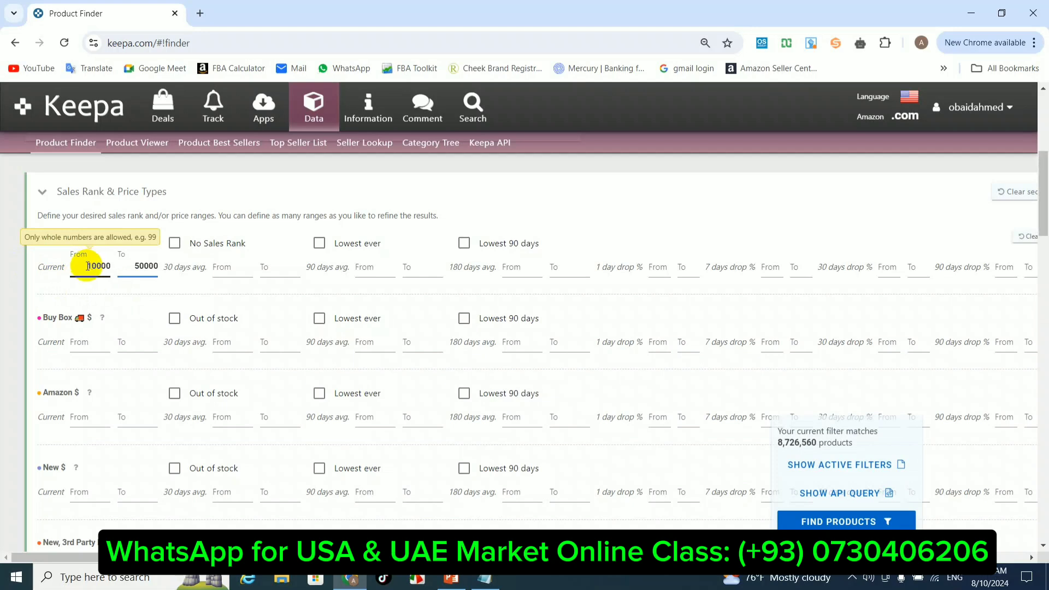
pyautogui.moveTo(85, 268); pyautogui.dragTo(182, 269)
pyautogui.press('BackSpace')
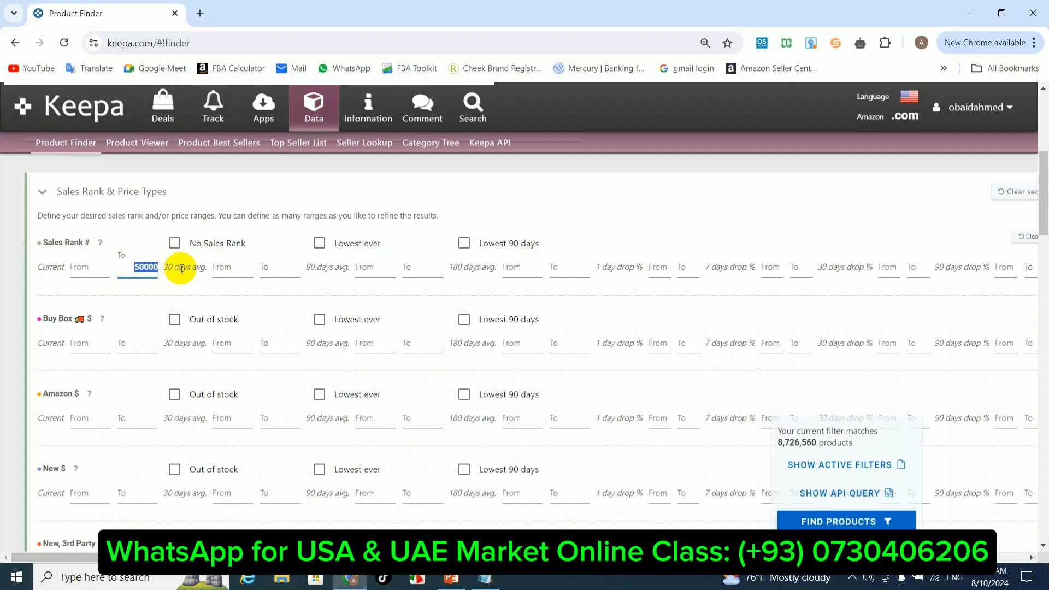
pyautogui.press('BackSpace')
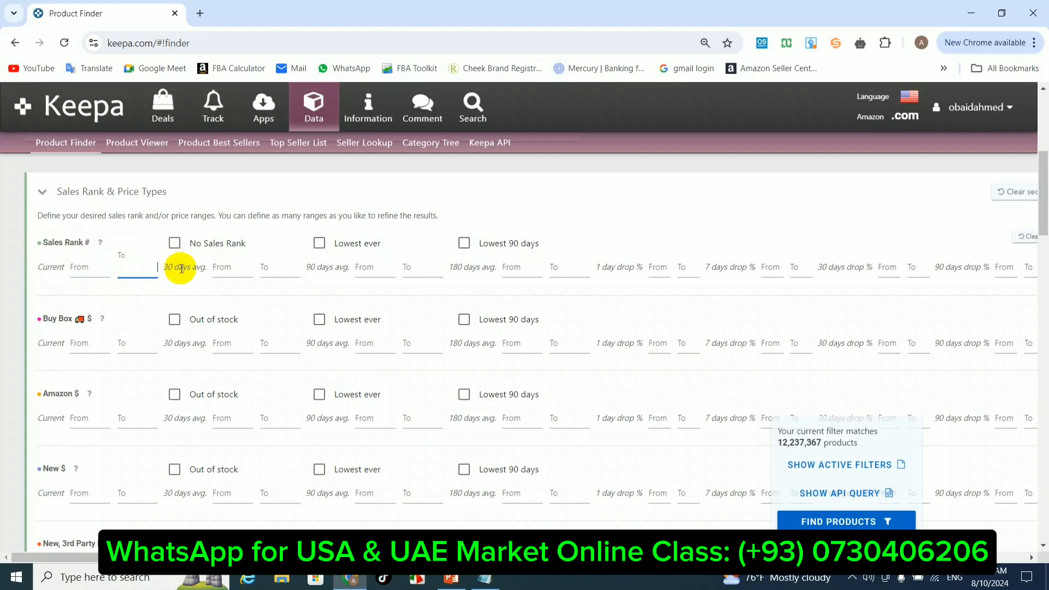
pyautogui.click(231, 266)
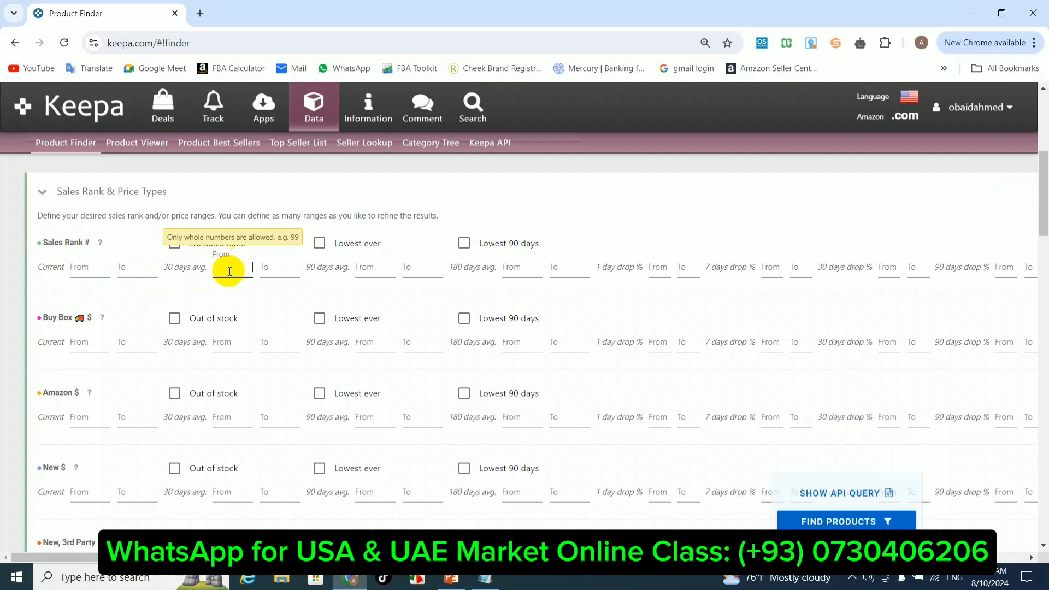
pyautogui.click(367, 269)
pyautogui.click(419, 270)
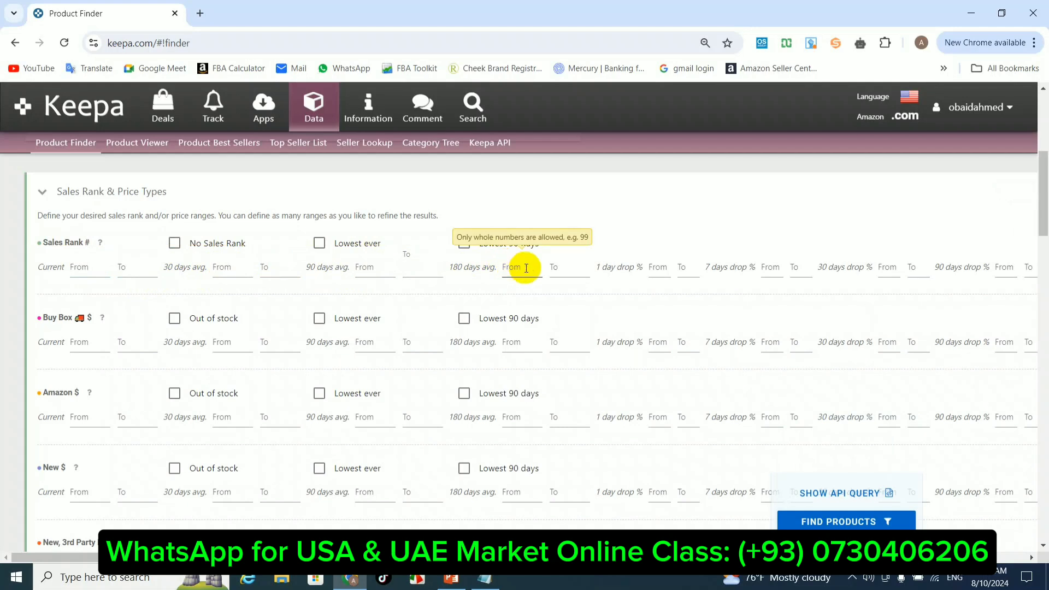
# Set the Sales Rank 90 days average filter to a range from 10000 to 50000
pyautogui.click(528, 269)
pyautogui.click(374, 272)
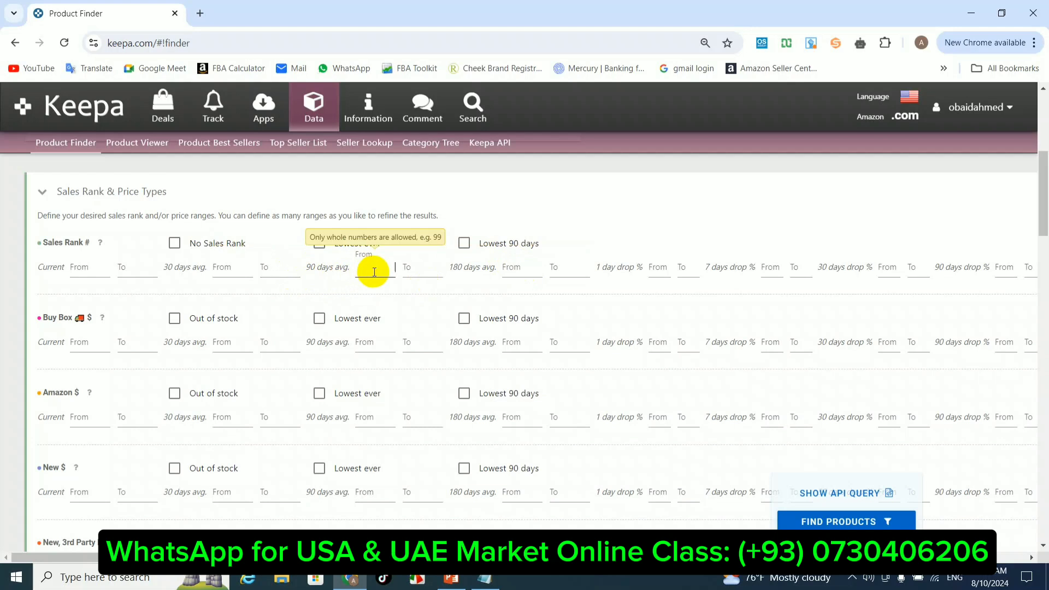
pyautogui.write('10000')
pyautogui.click(423, 271)
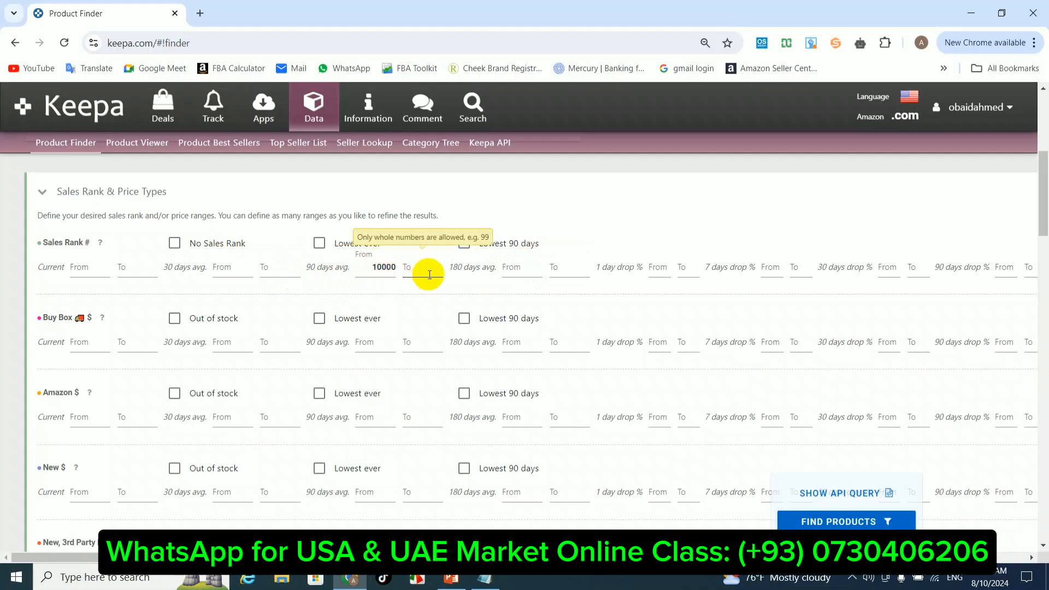
pyautogui.write('50000')
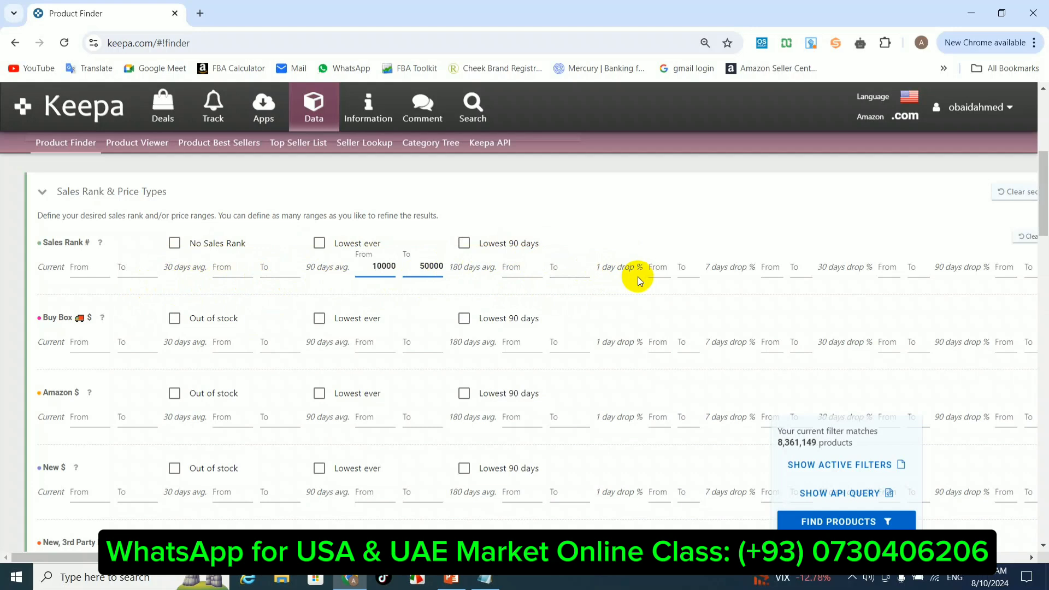
# Set the Sales Rank 1 day drop percentage to a range from 10 to 20
pyautogui.click(665, 270)
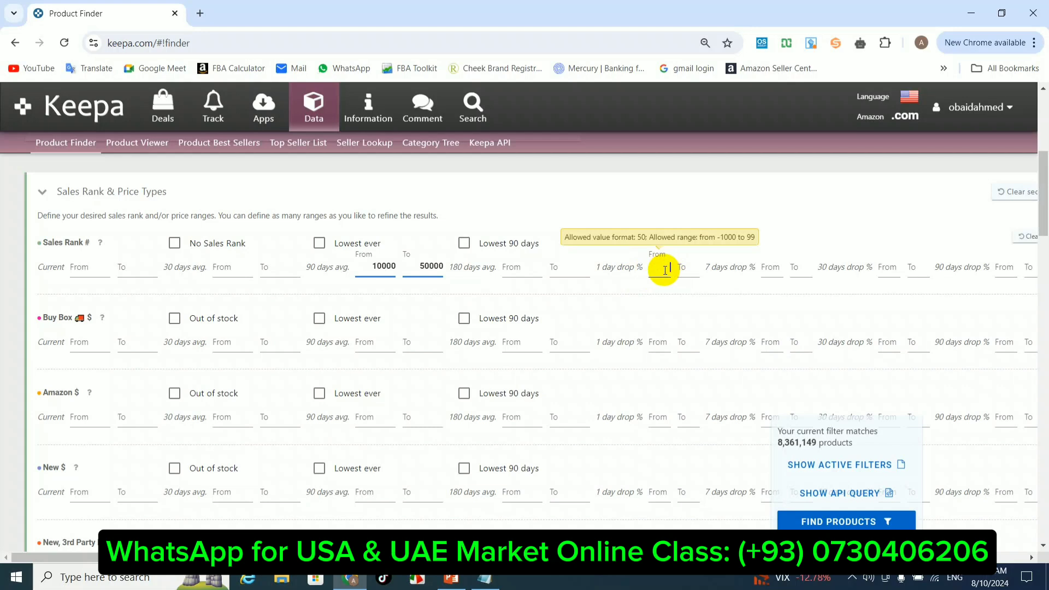
pyautogui.write('10')
pyautogui.click(683, 267)
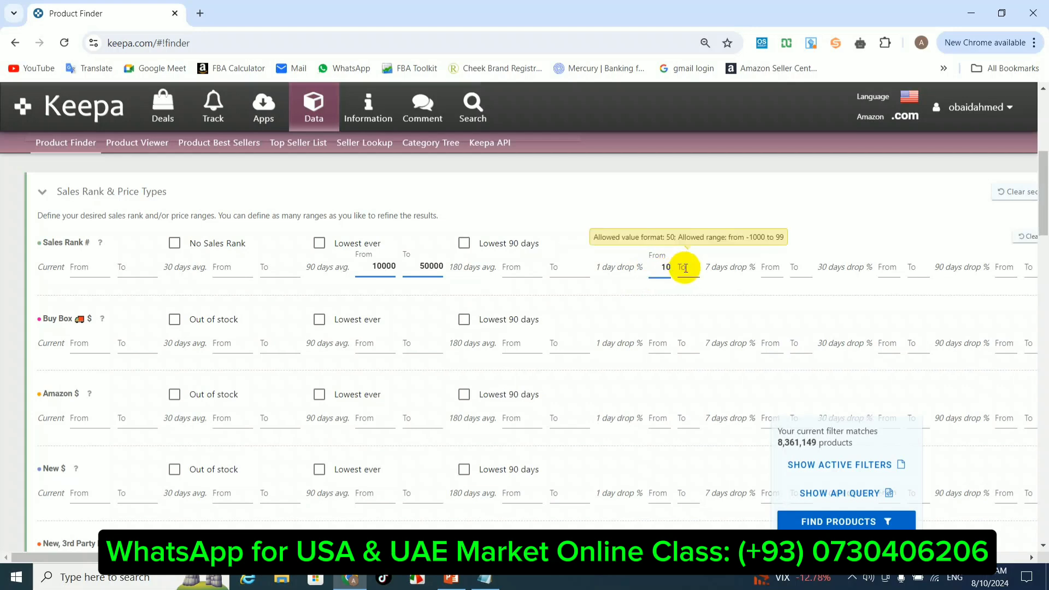
pyautogui.write('20')
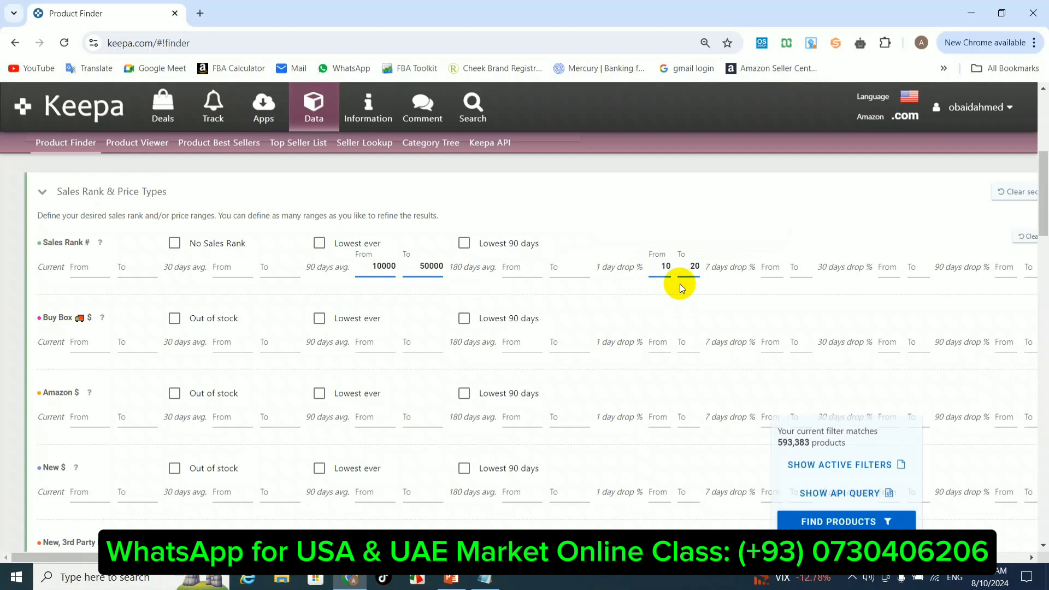
# Set the Sales Rank 7 days drop percentage to a range from 20 to 30
pyautogui.click(774, 267)
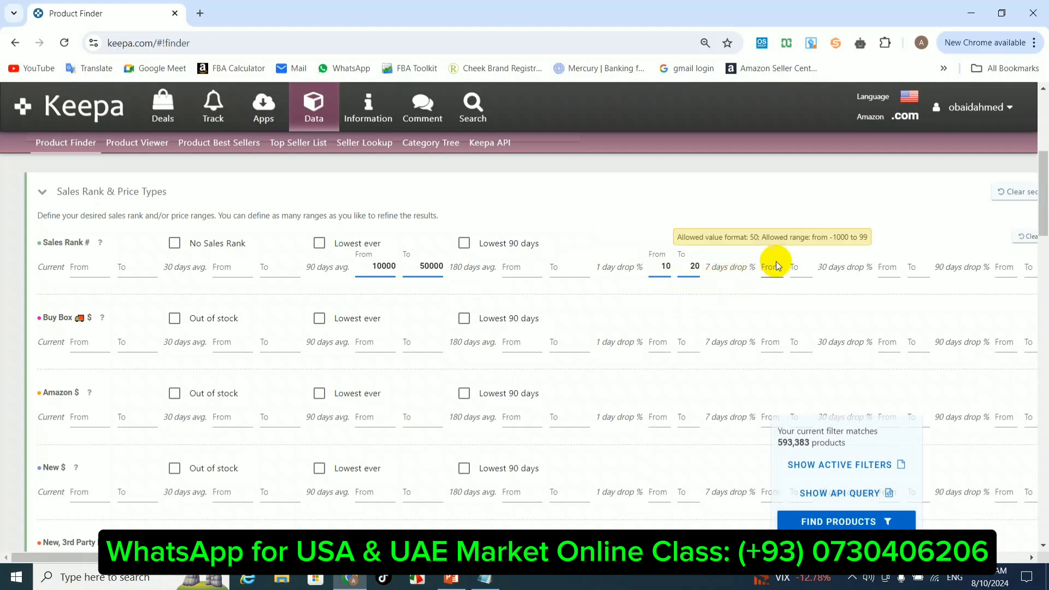
pyautogui.click(774, 269)
pyautogui.write('20')
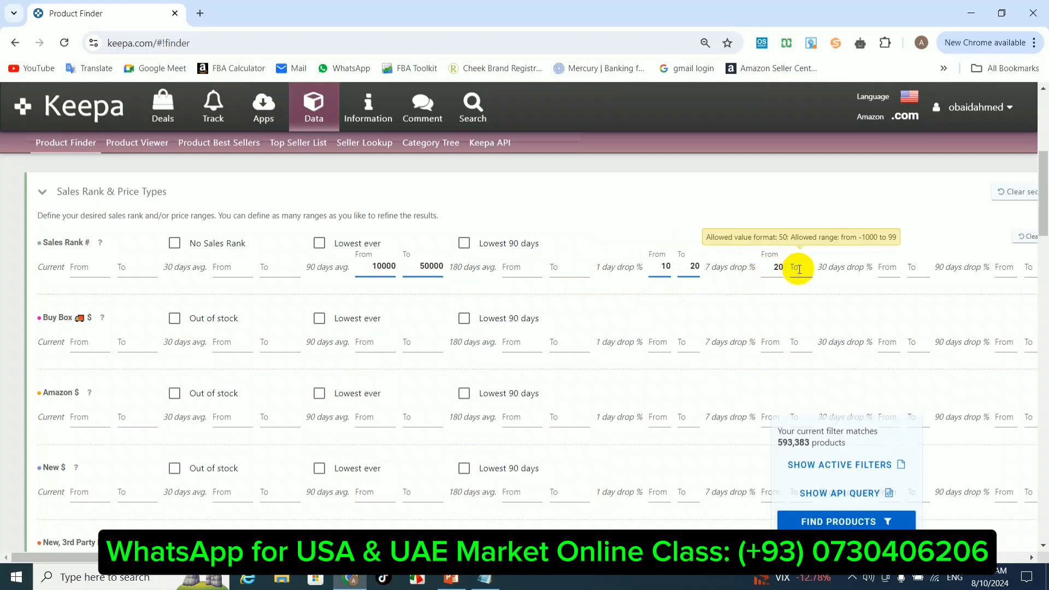
pyautogui.click(800, 268)
pyautogui.write('30')
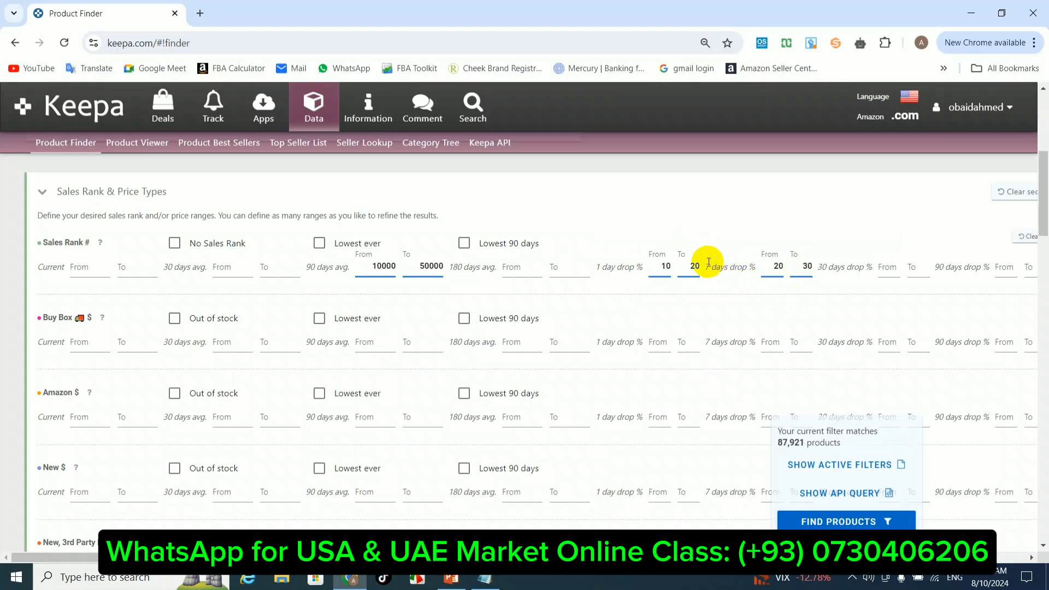
# Clear both ends of the Sales Rank 1 day drop percentage range
pyautogui.click(691, 266)
pyautogui.click(689, 267)
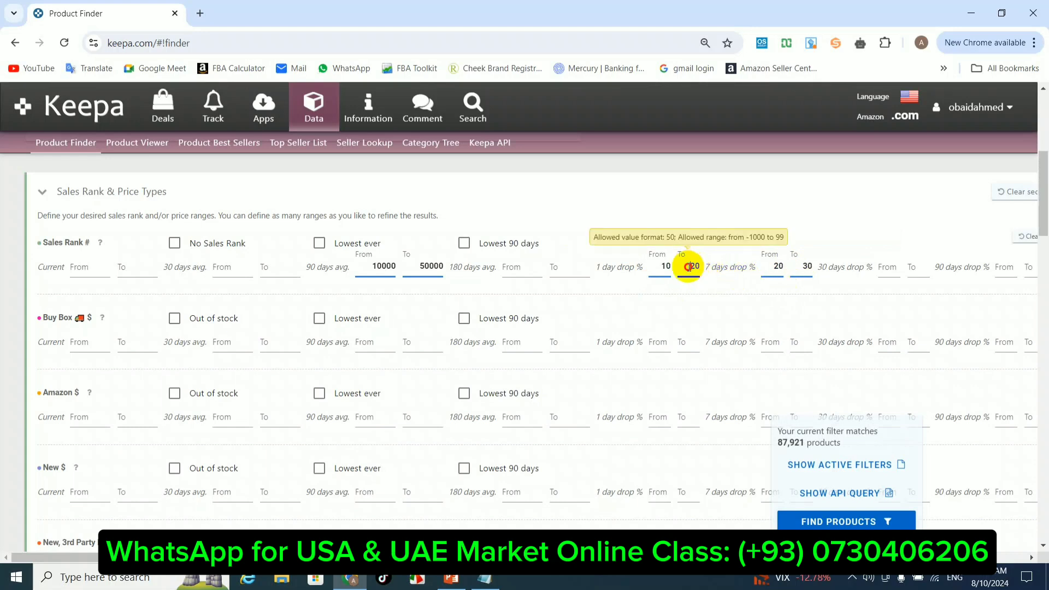
pyautogui.press('BackSpace')
pyautogui.press('BackSpace')
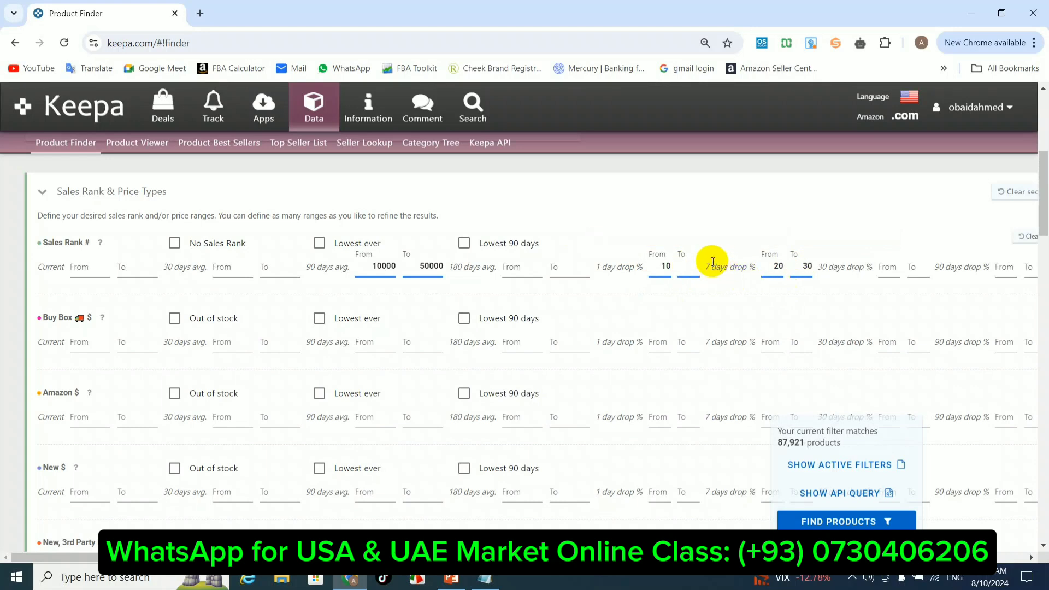
pyautogui.moveTo(671, 267); pyautogui.dragTo(649, 271)
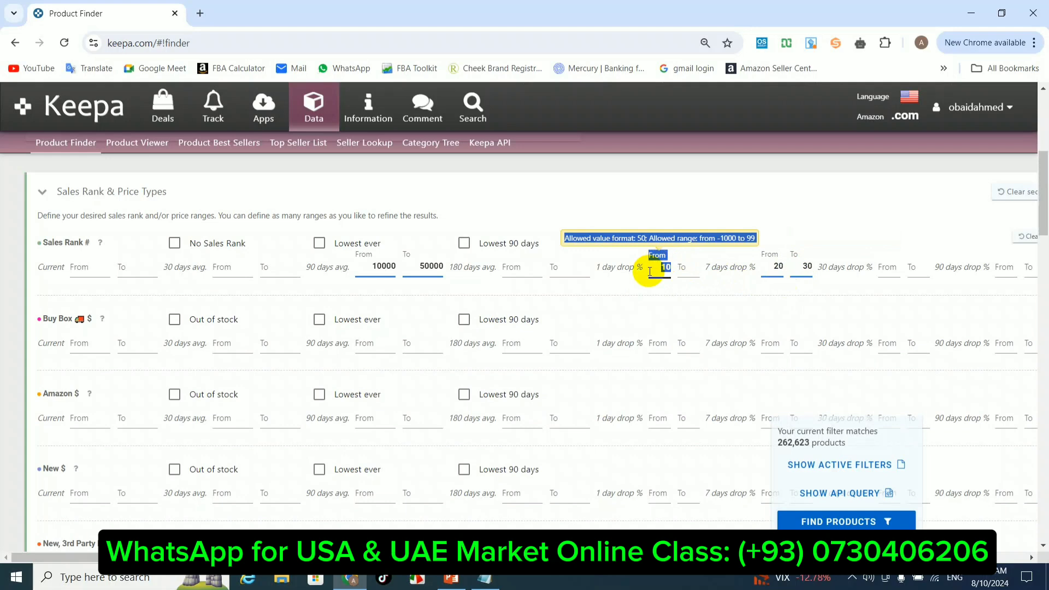
pyautogui.doubleClick(663, 267)
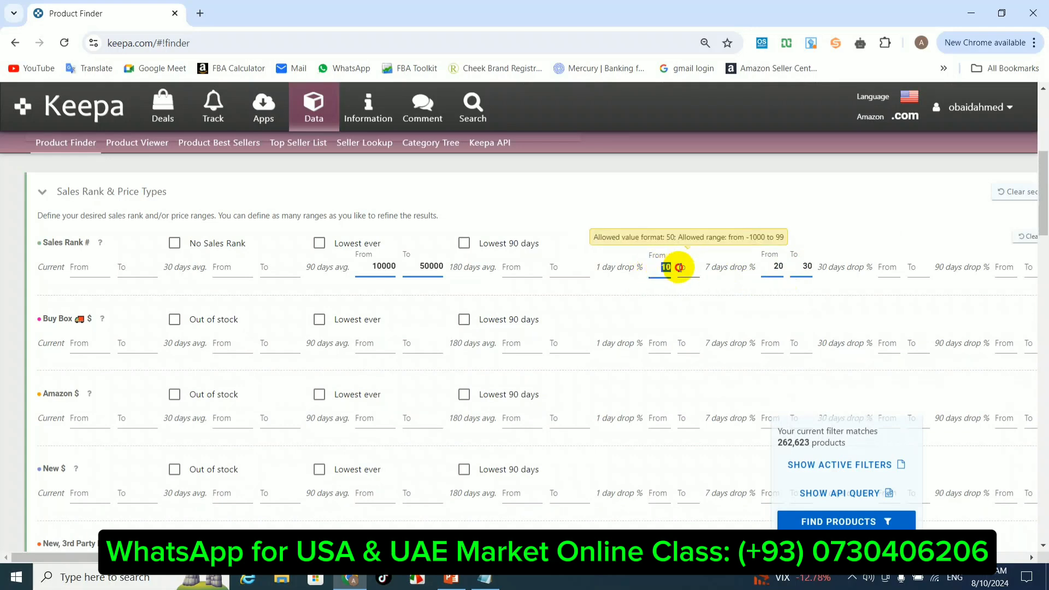
pyautogui.press('BackSpace')
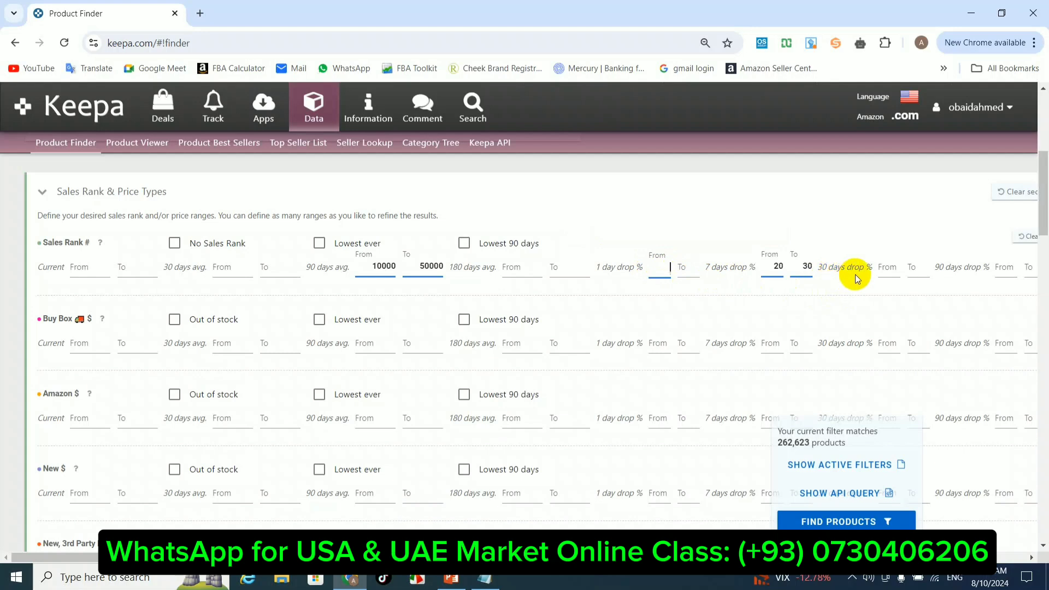
# Clear both ends of the Sales Rank 7 days drop percentage range
pyautogui.click(899, 270)
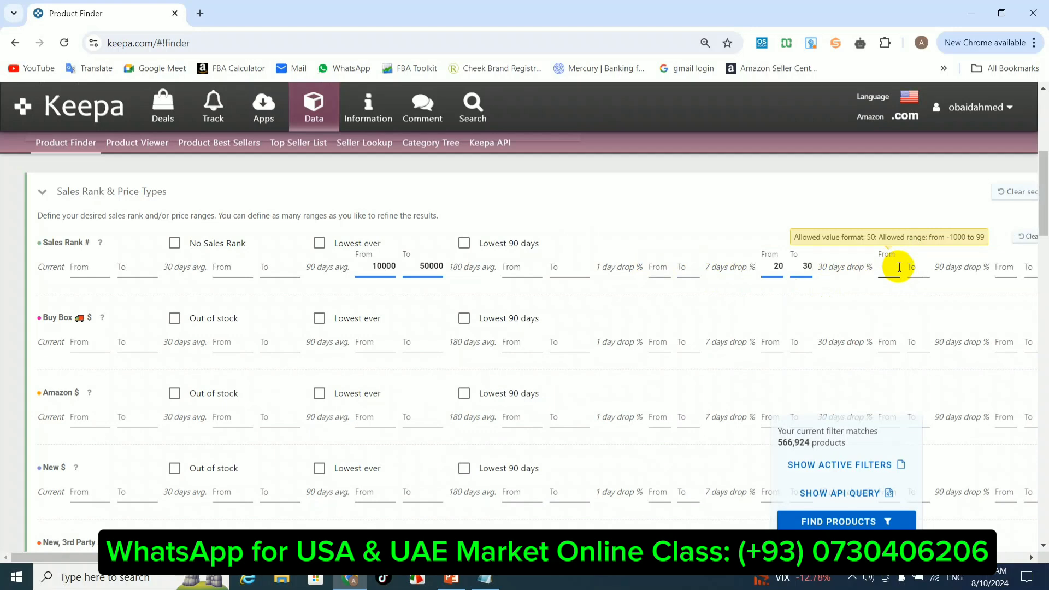
pyautogui.doubleClick(778, 266)
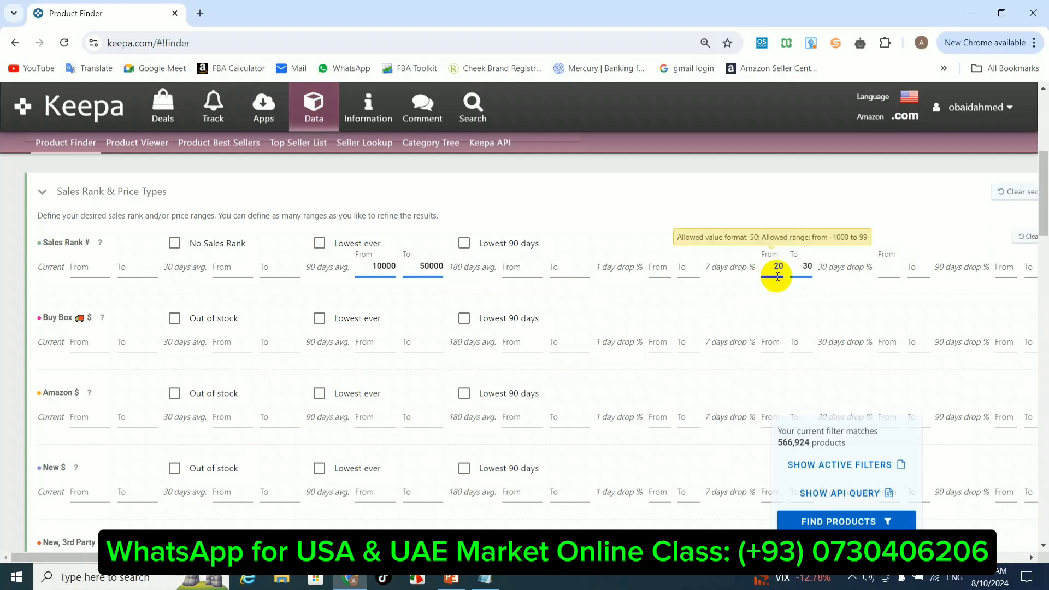
pyautogui.press('BackSpace')
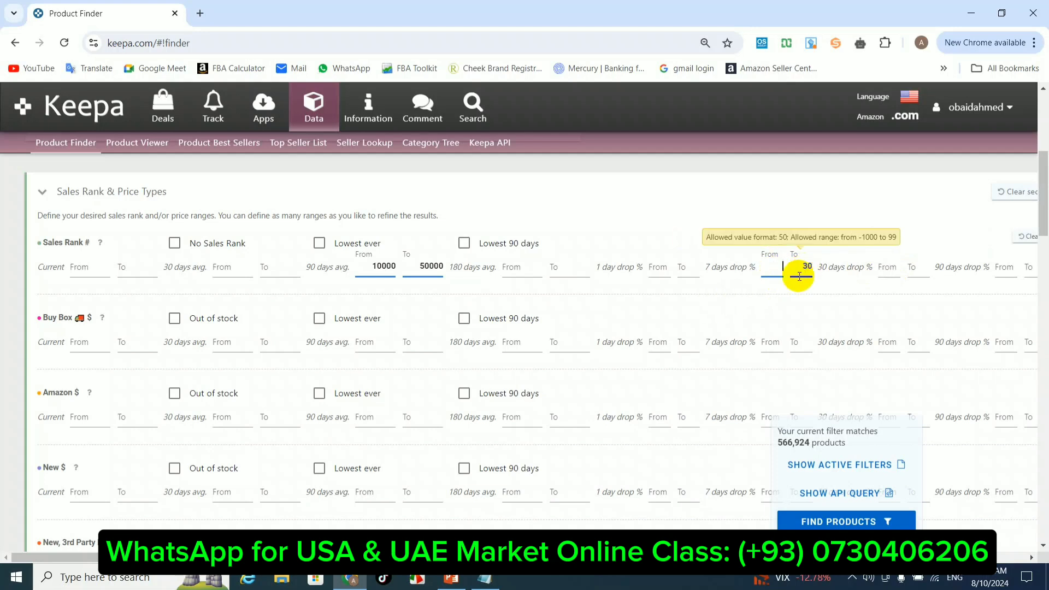
pyautogui.moveTo(801, 269); pyautogui.dragTo(825, 270)
pyautogui.press('BackSpace')
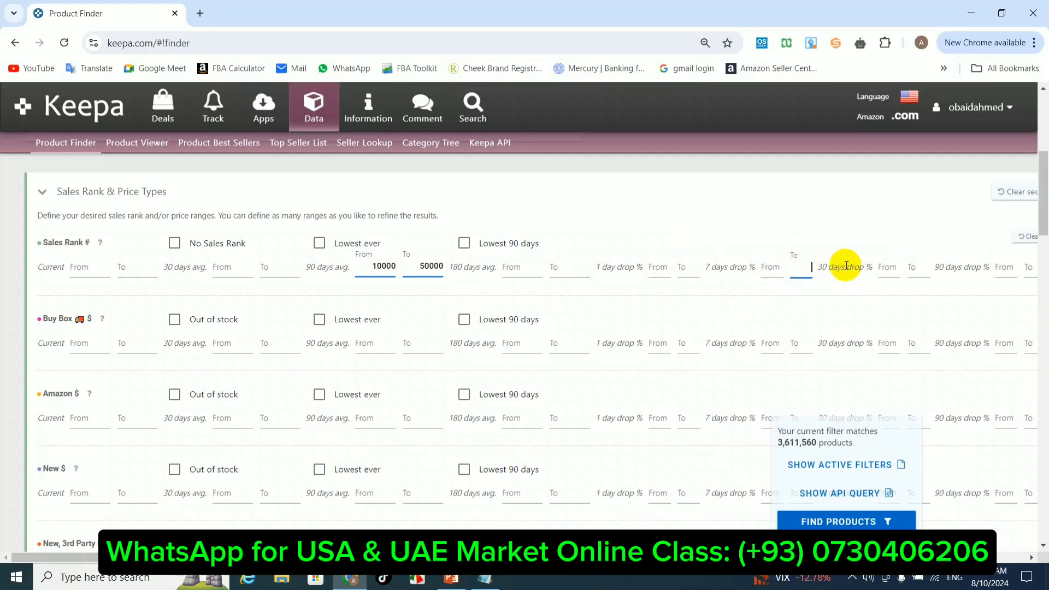
pyautogui.click(386, 286)
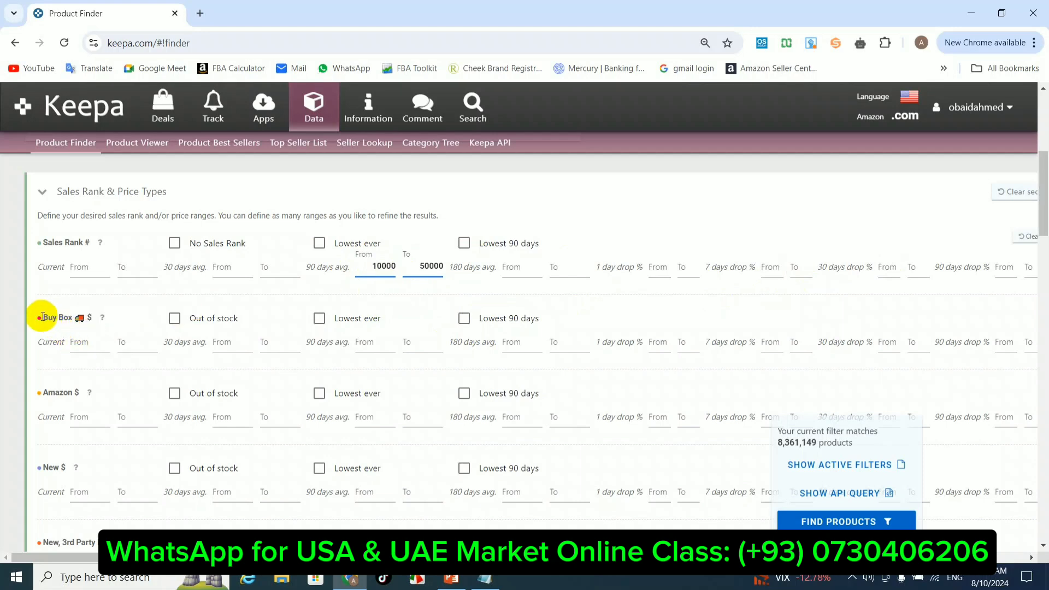
# Set the current Buy Box price filter to a range from 10 to 50 dollars
pyautogui.click(101, 344)
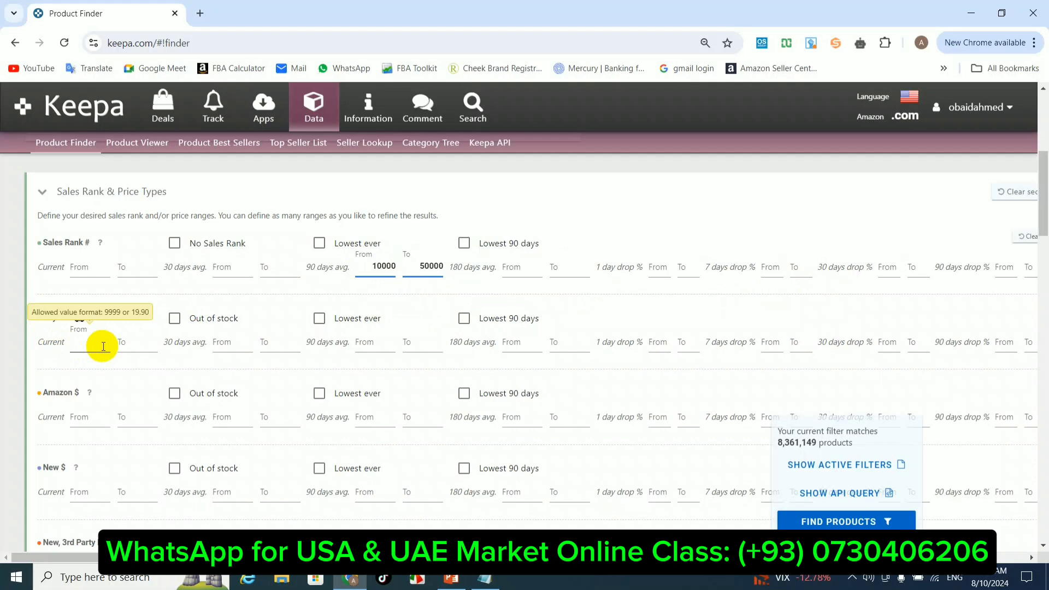
pyautogui.write('10')
pyautogui.click(133, 346)
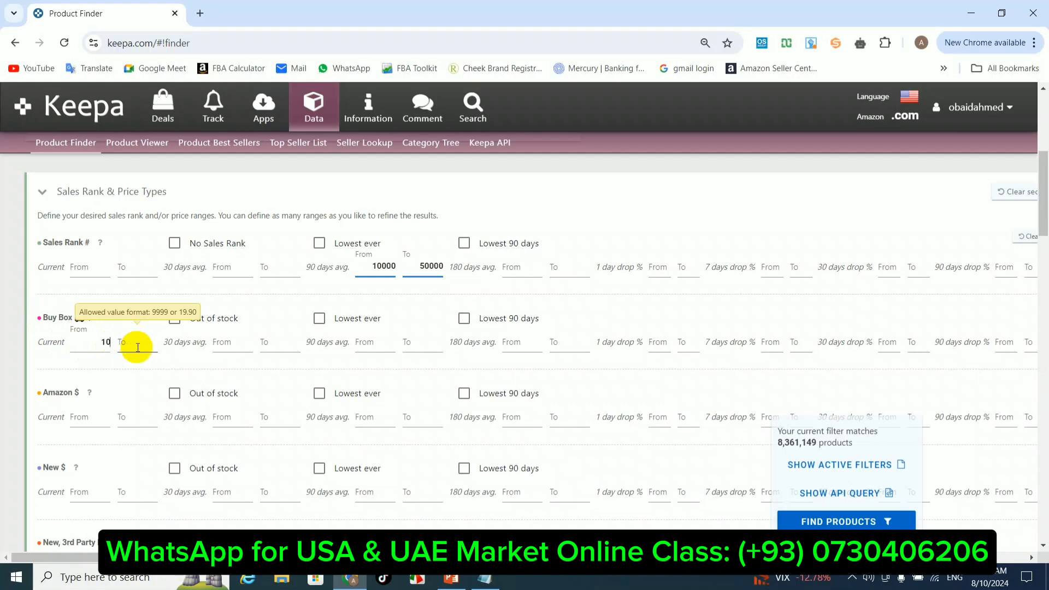
pyautogui.write('50')
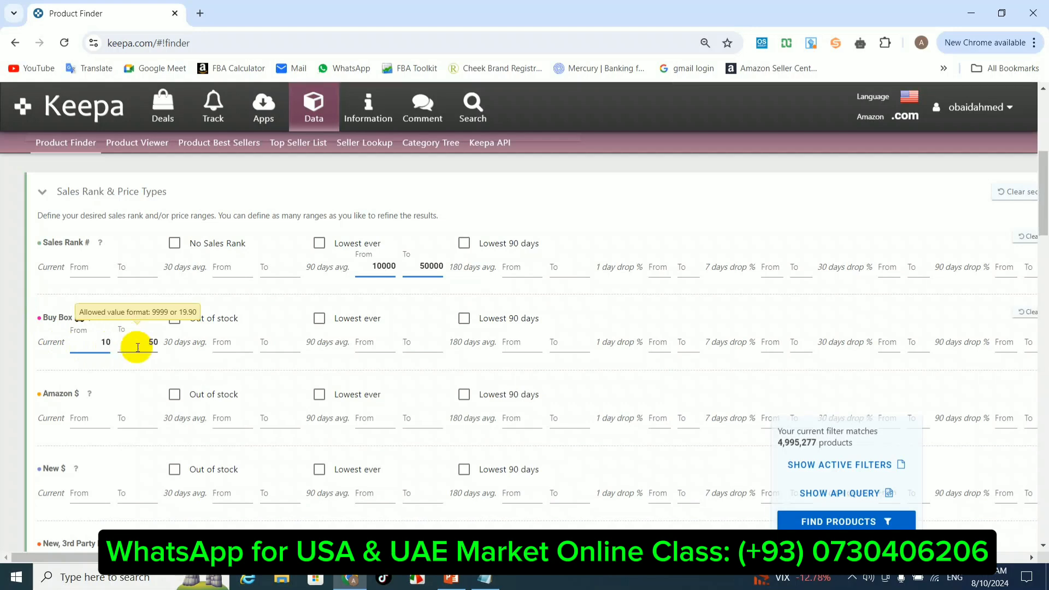
pyautogui.click(130, 368)
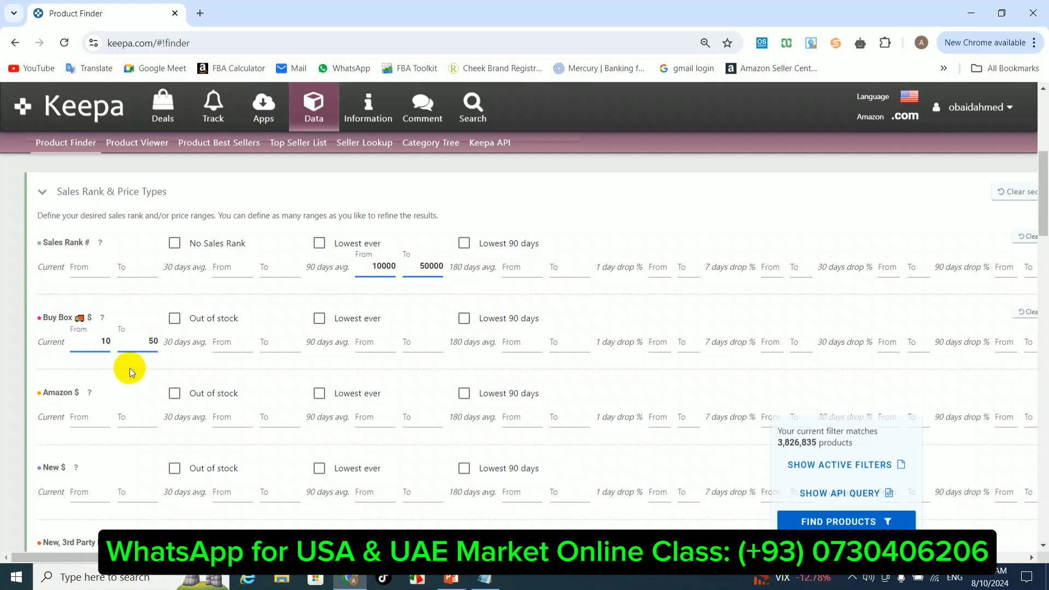
pyautogui.click(227, 345)
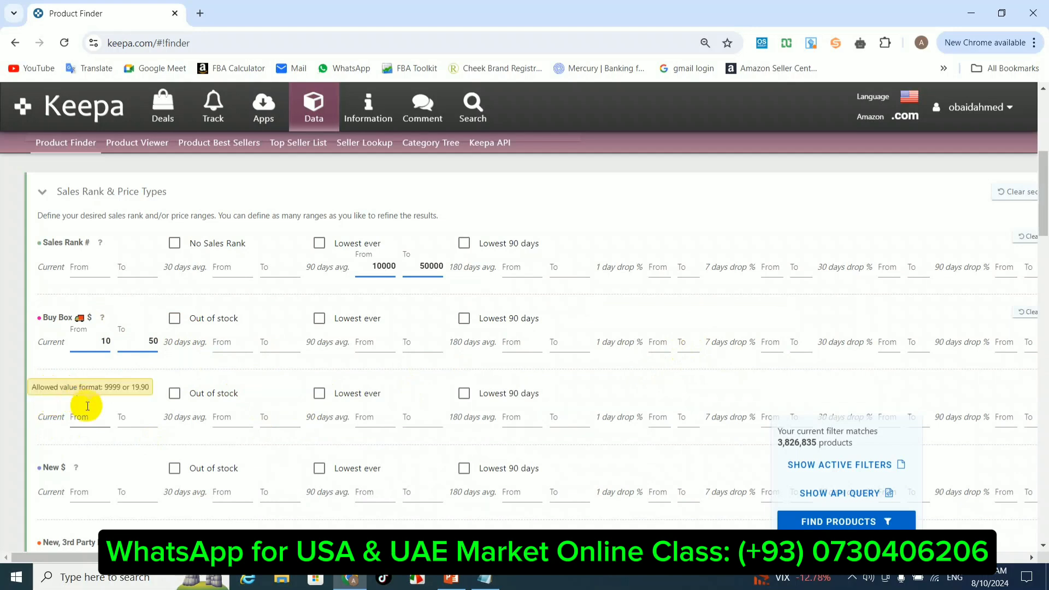
# Set the Amazon 30 days average price filter to a range from 20 to 30 dollars
pyautogui.click(238, 420)
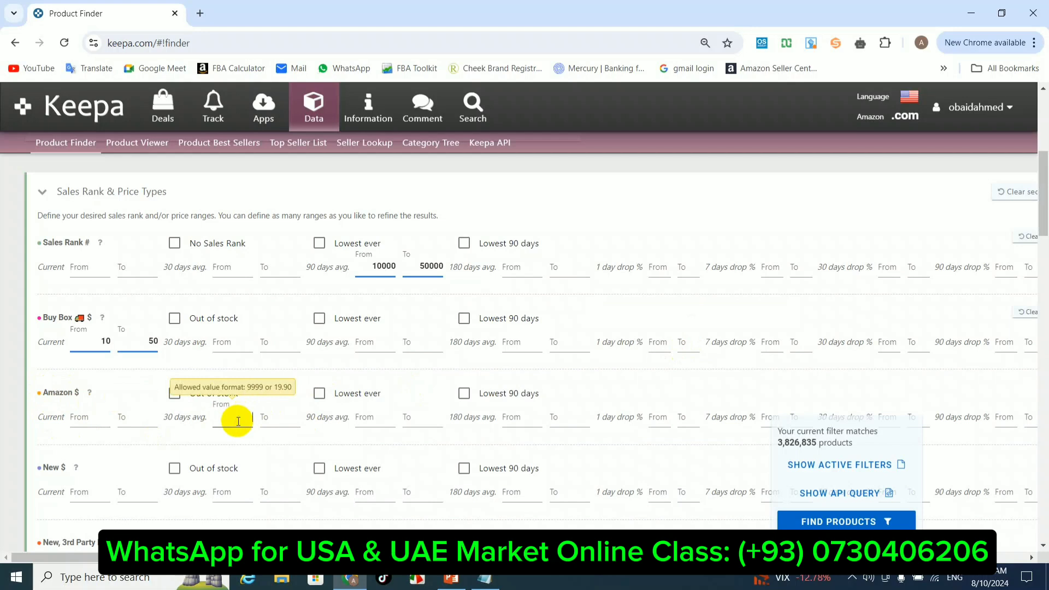
pyautogui.write('20')
pyautogui.click(287, 417)
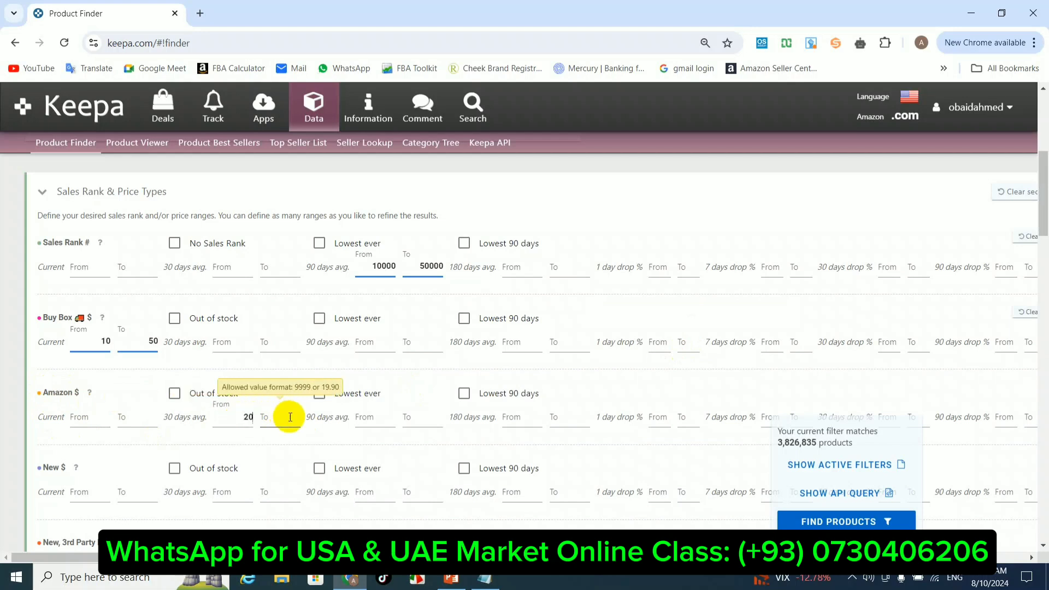
pyautogui.write('30')
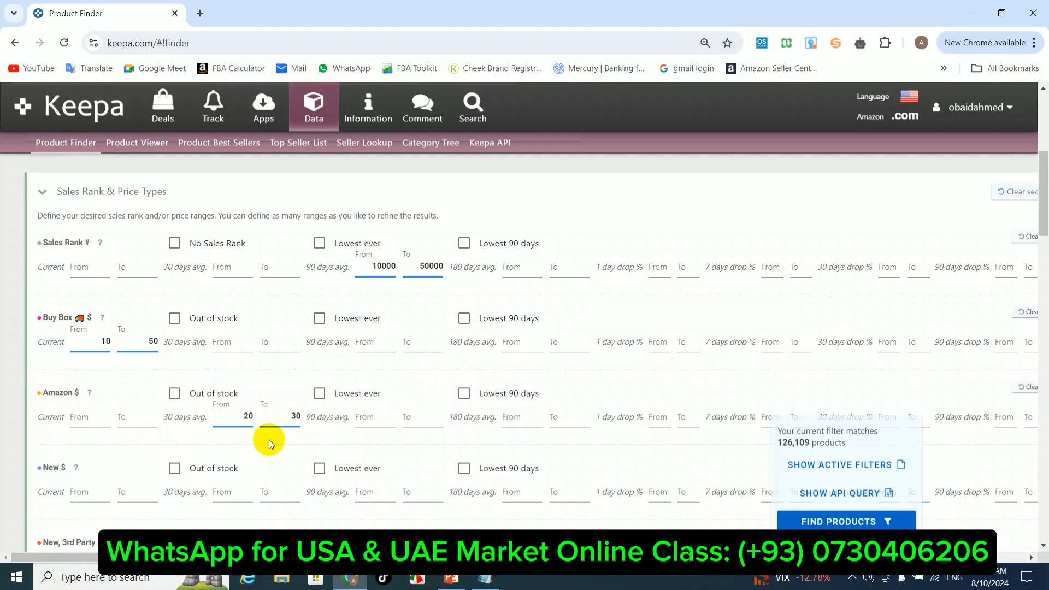
# Clear the Amazon 30 days average price range and enable the Out of stock filter for Amazon
pyautogui.doubleClick(284, 416)
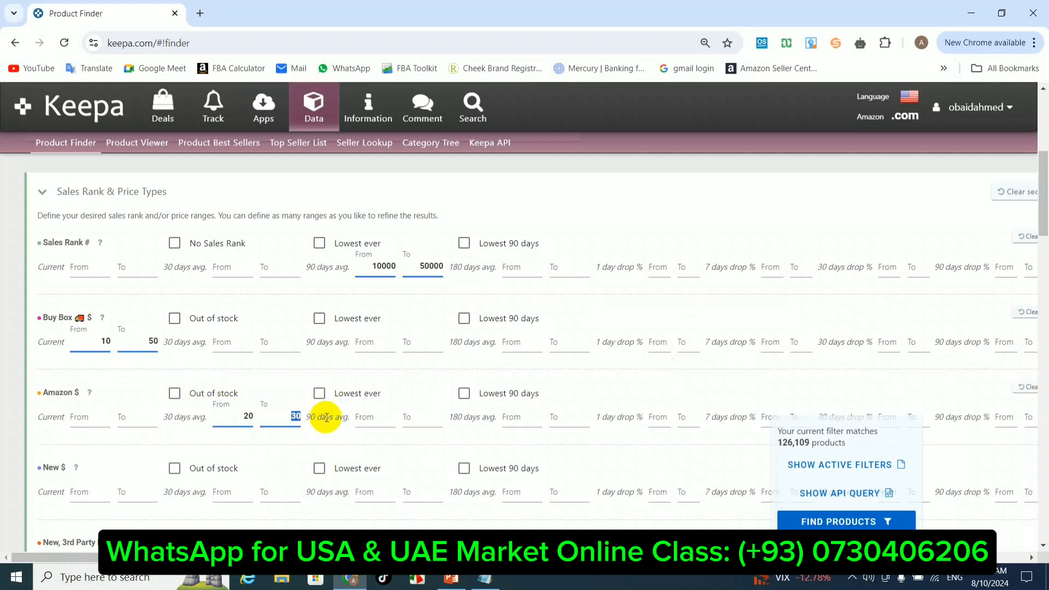
pyautogui.press('BackSpace')
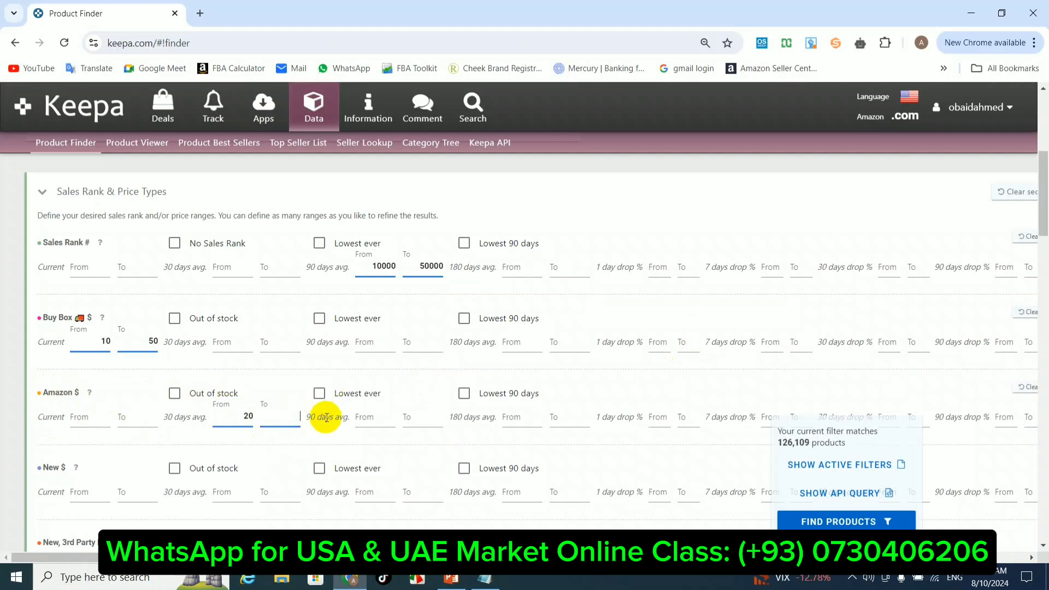
pyautogui.doubleClick(247, 417)
pyautogui.press('BackSpace')
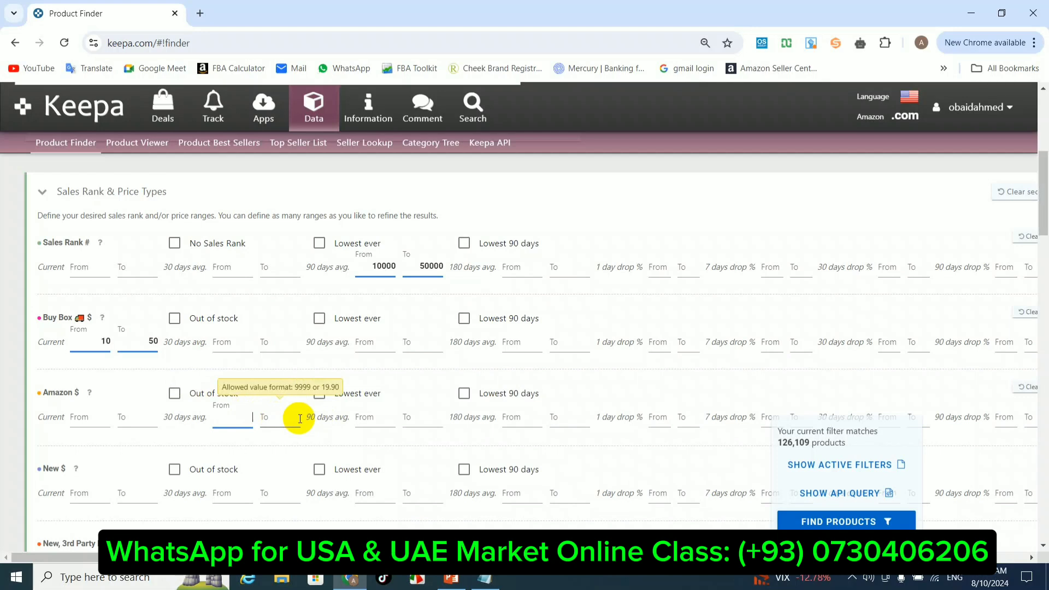
pyautogui.click(180, 436)
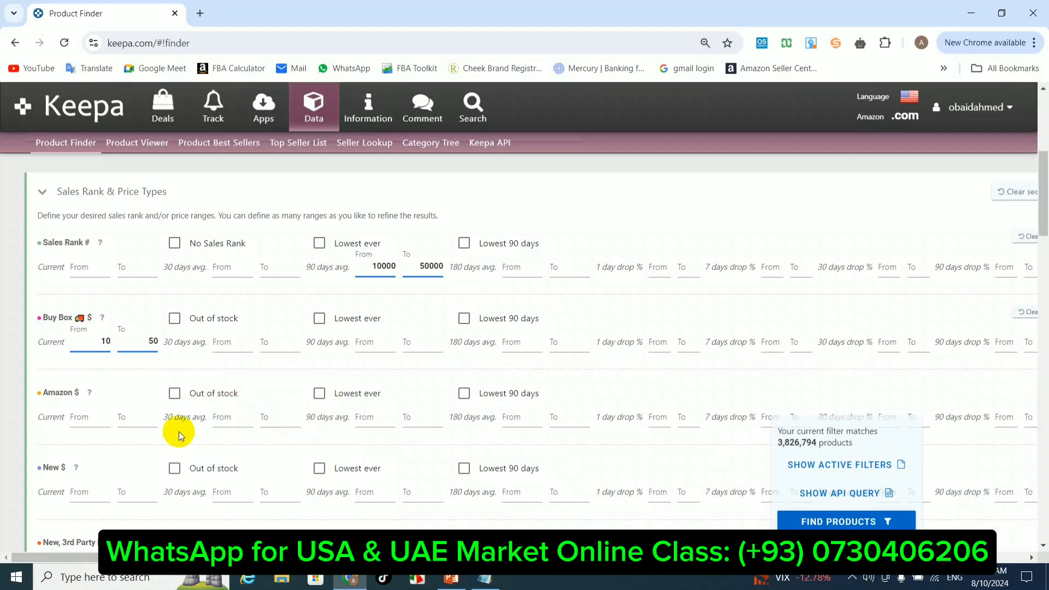
pyautogui.click(174, 394)
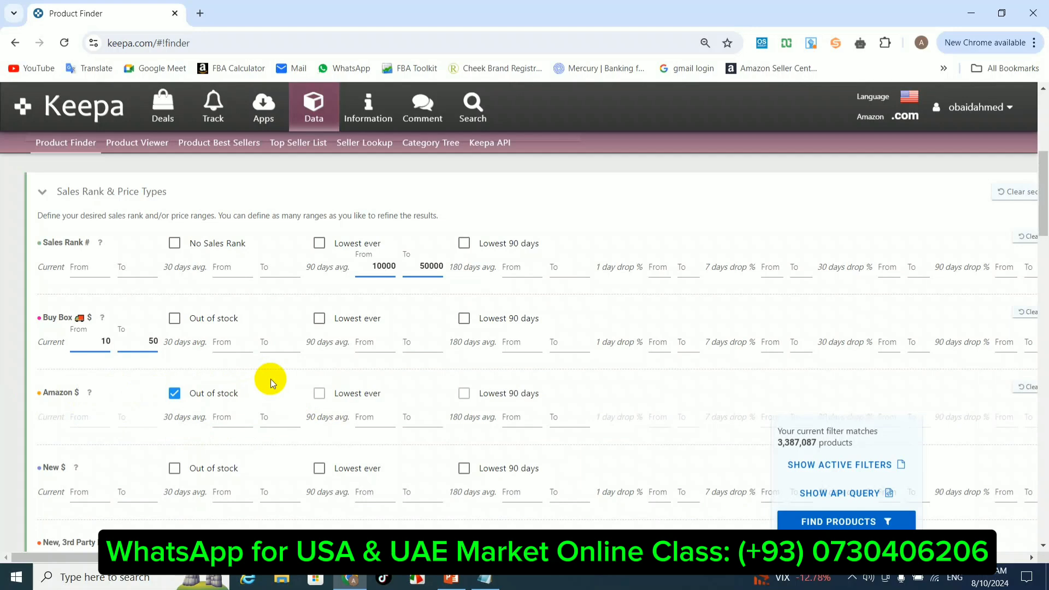
# Set the New 90 days average price filter to a range from 10 to 50 dollars
pyautogui.scroll(-2, 1037, 197)
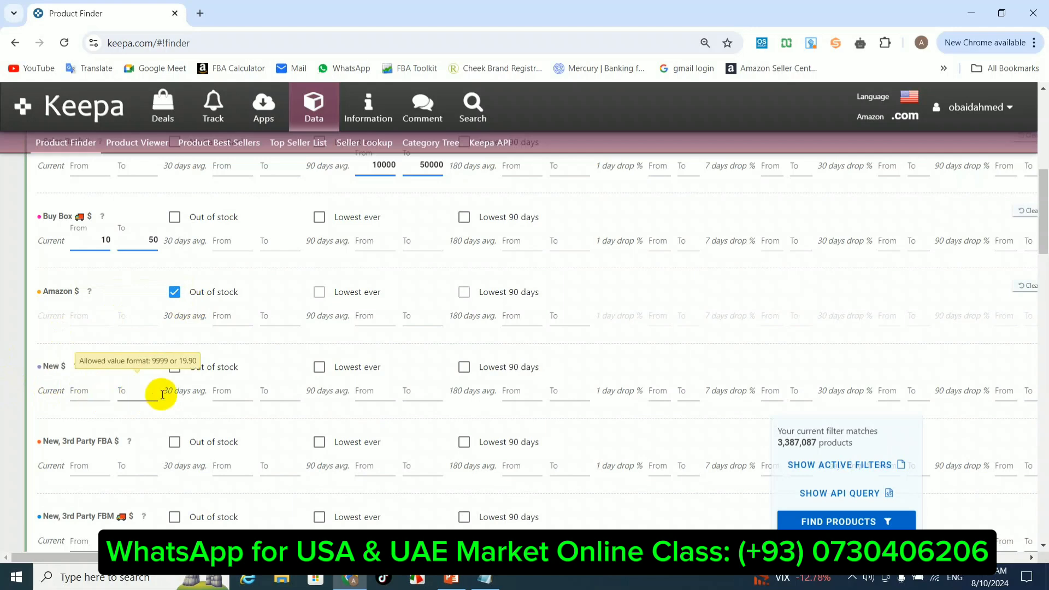
pyautogui.click(381, 393)
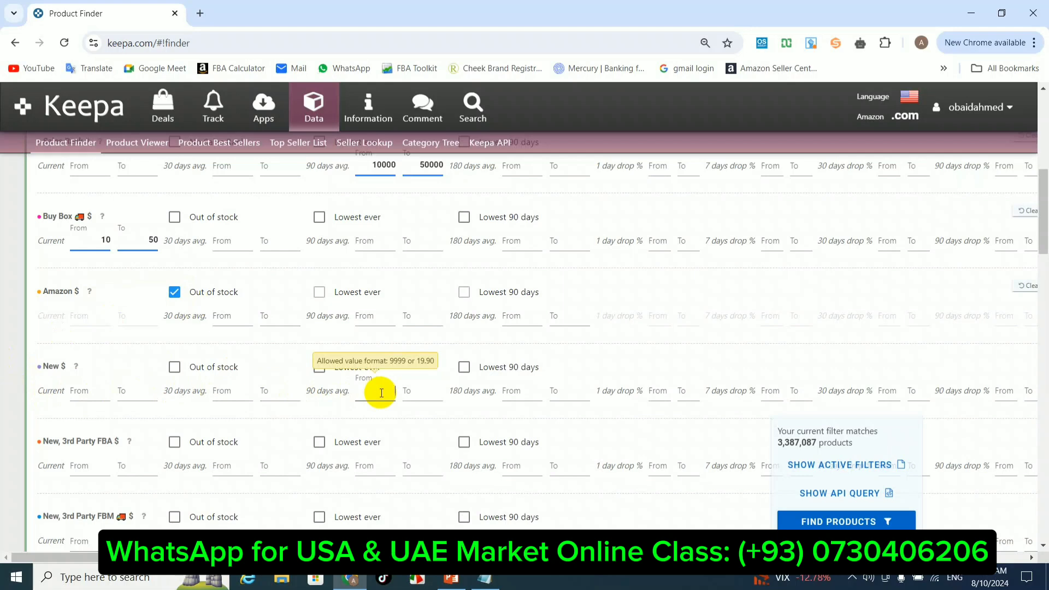
pyautogui.write('10')
pyautogui.click(429, 391)
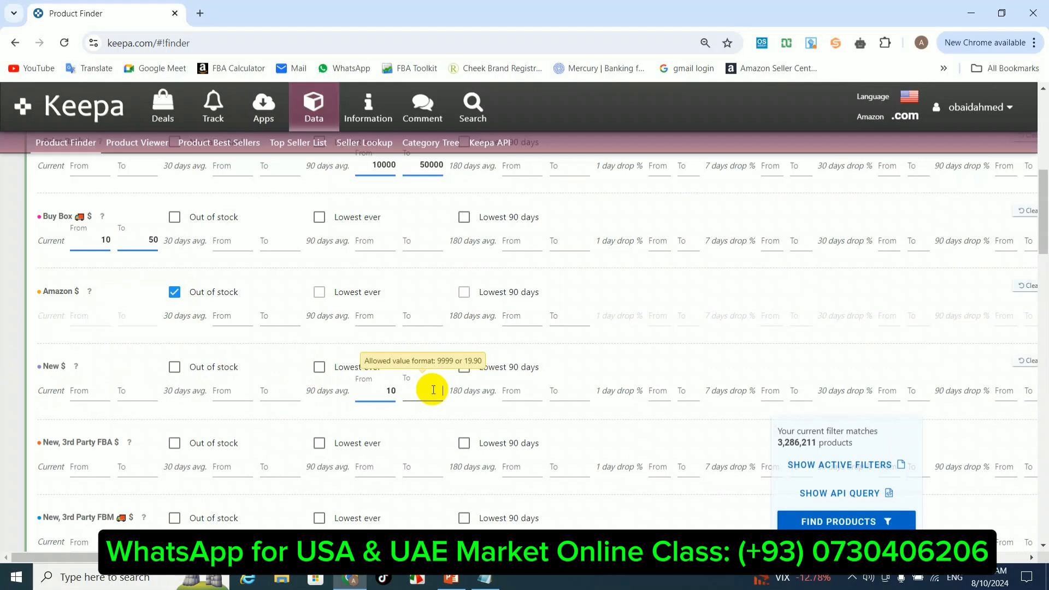
pyautogui.write('50')
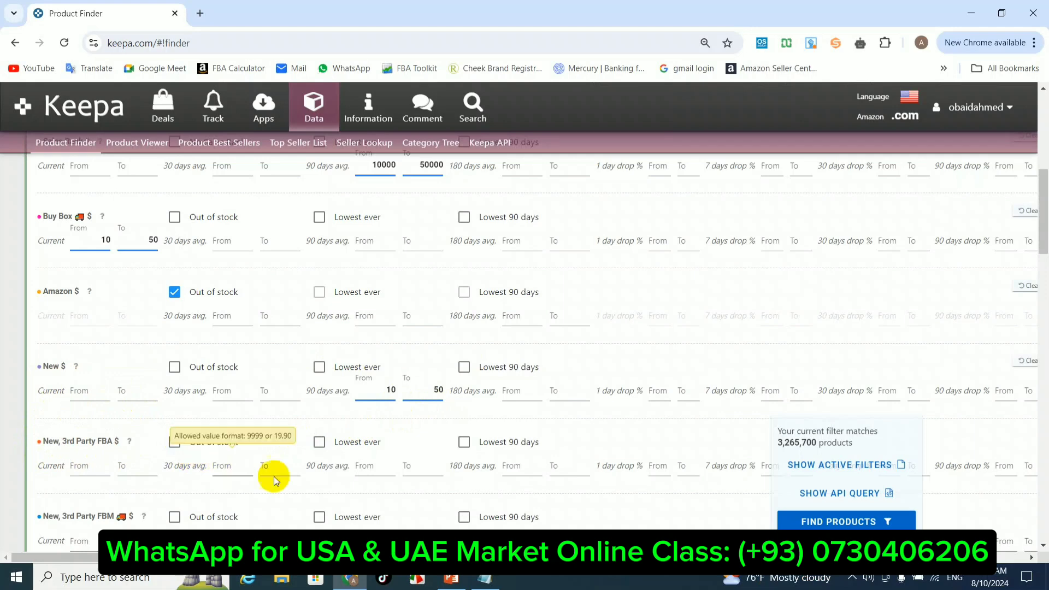
# Set the New, 3rd Party FBA 90 days average price filter to a range from 10 to 50 dollars
pyautogui.click(382, 466)
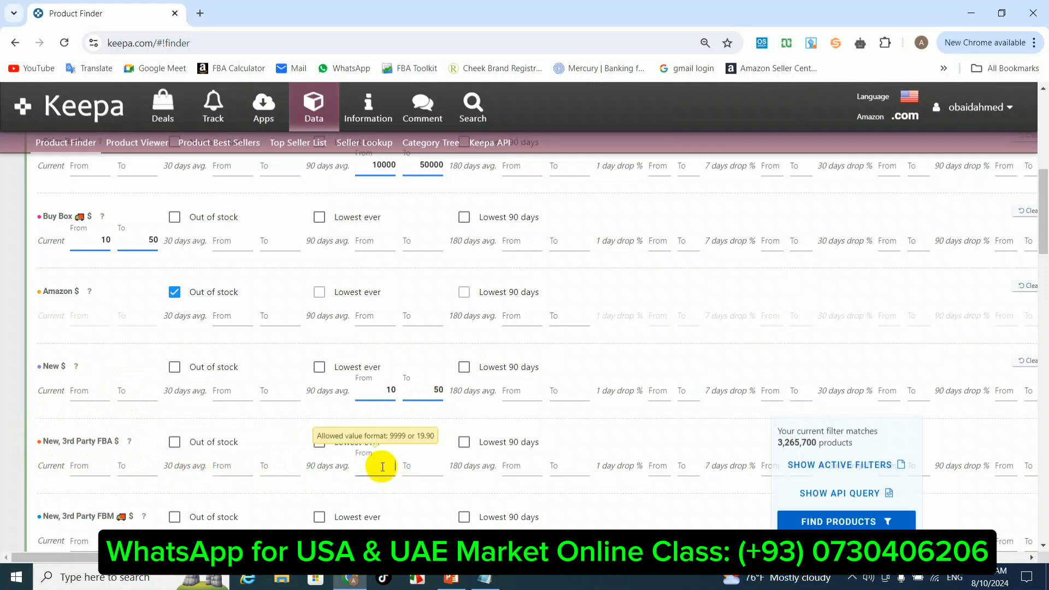
pyautogui.write('10')
pyautogui.click(426, 463)
pyautogui.write('50')
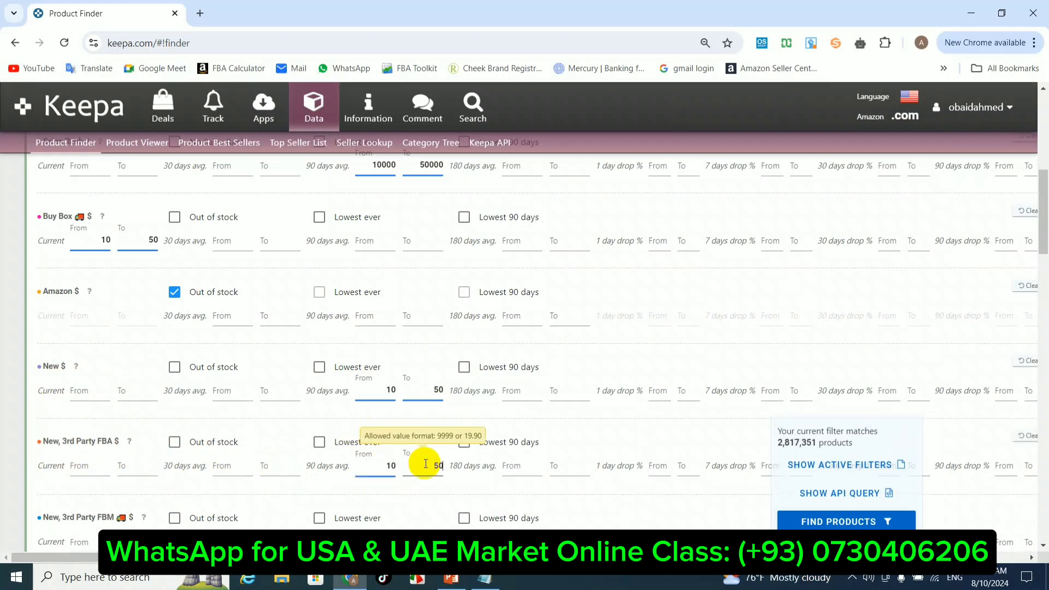
pyautogui.click(393, 489)
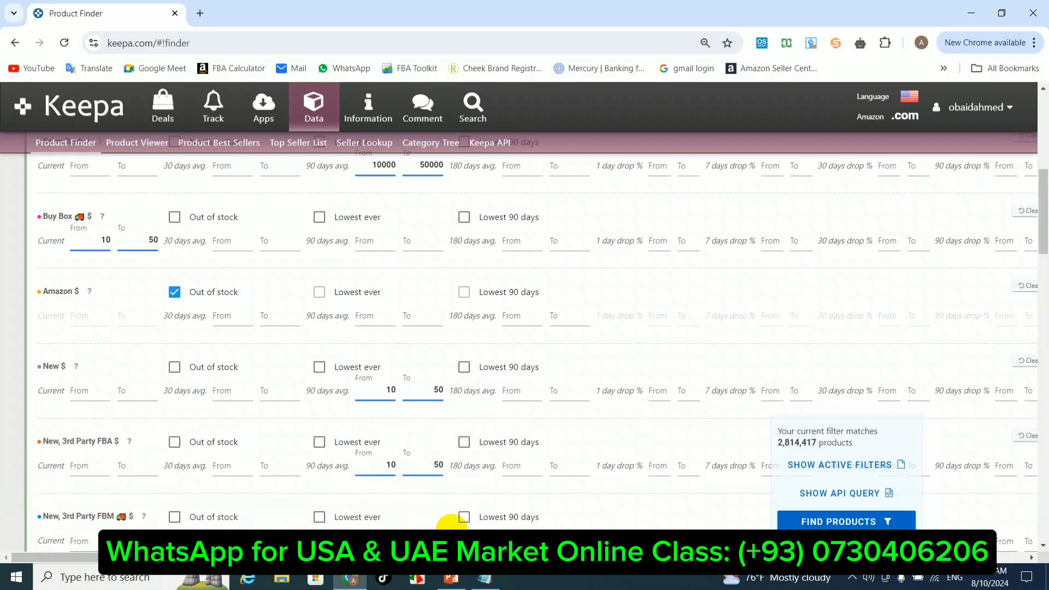
# Set the New, 3rd Party FBM 90 days average price filter to a range from 10 to 50 dollars
pyautogui.moveTo(1044, 204); pyautogui.dragTo(1042, 234)
pyautogui.click(526, 403)
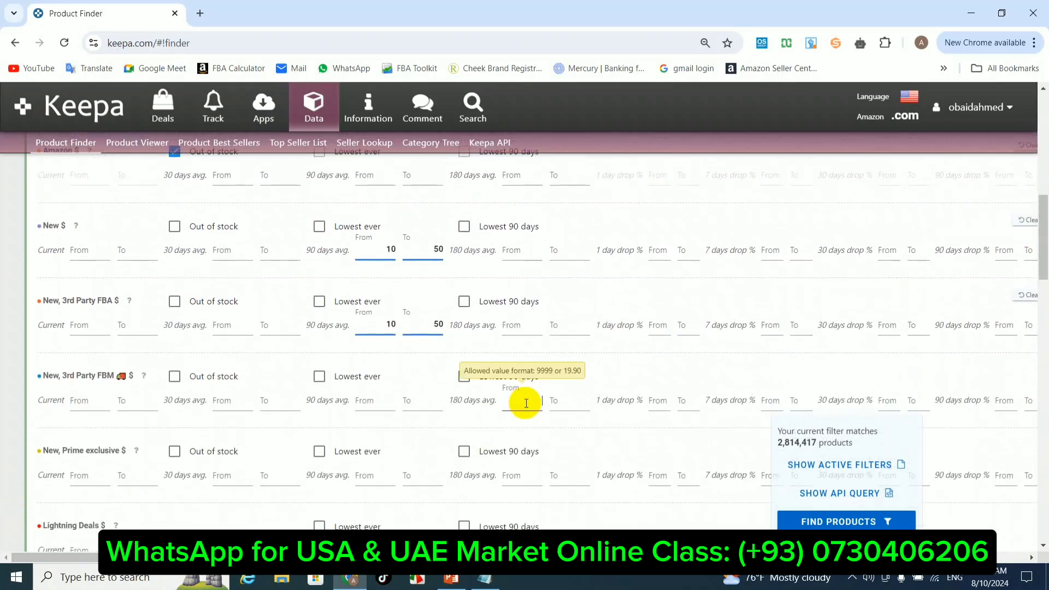
pyautogui.click(378, 403)
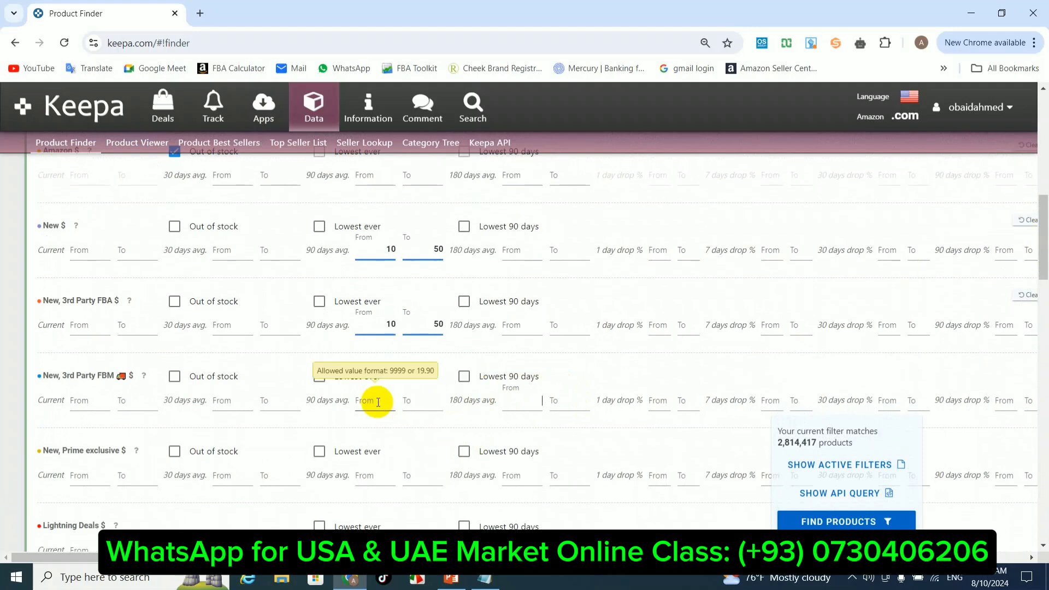
pyautogui.write('10')
pyautogui.click(417, 400)
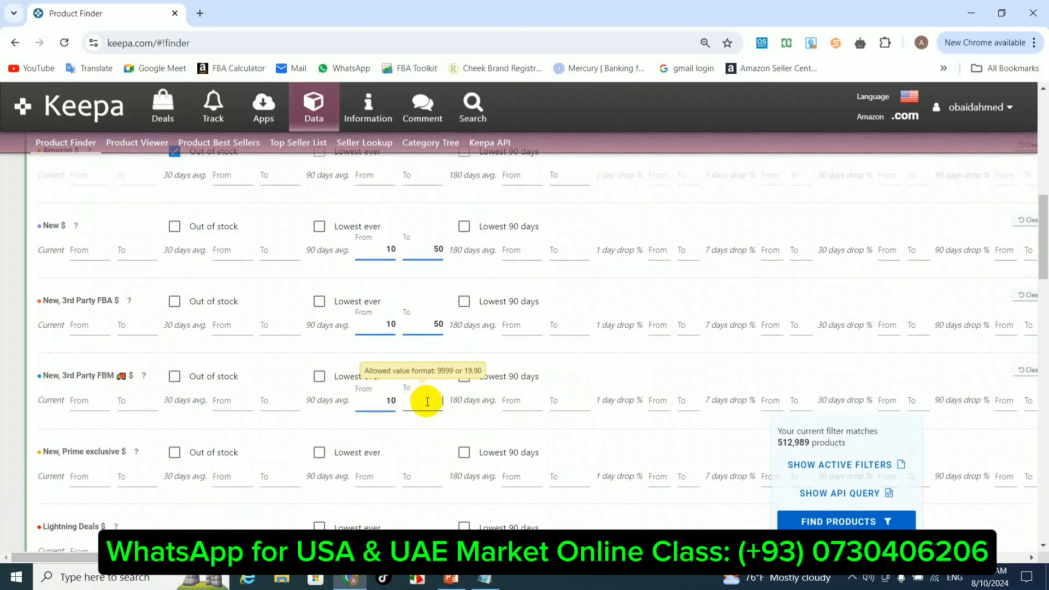
pyautogui.write('50')
pyautogui.click(400, 420)
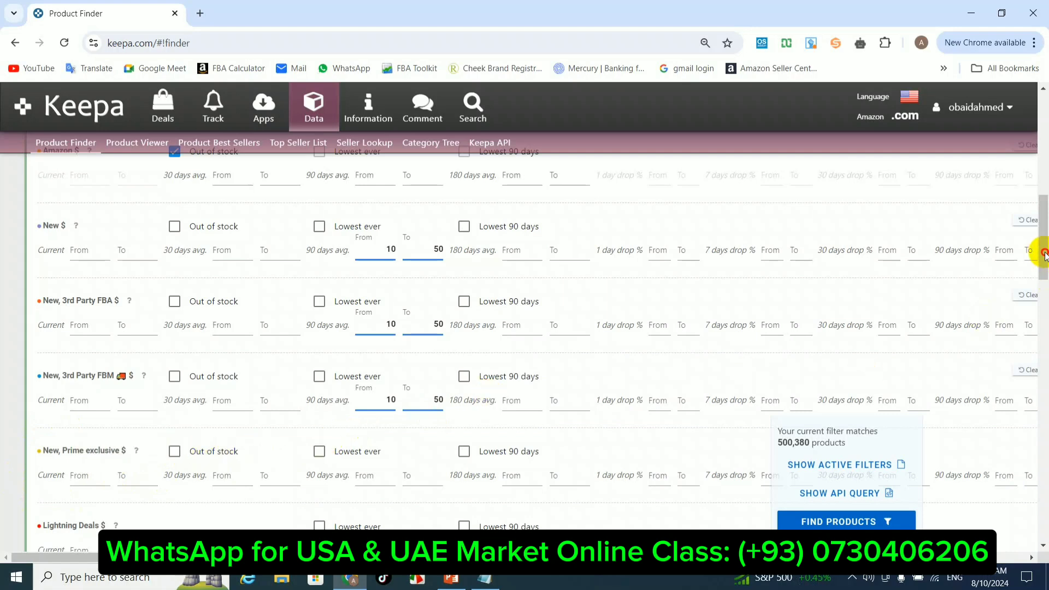
# Set the New, Prime exclusive 90 days average price filter to a range from 10 to 40 dollars
pyautogui.scroll(-2, 1044, 279)
pyautogui.moveTo(1044, 279); pyautogui.dragTo(1044, 273)
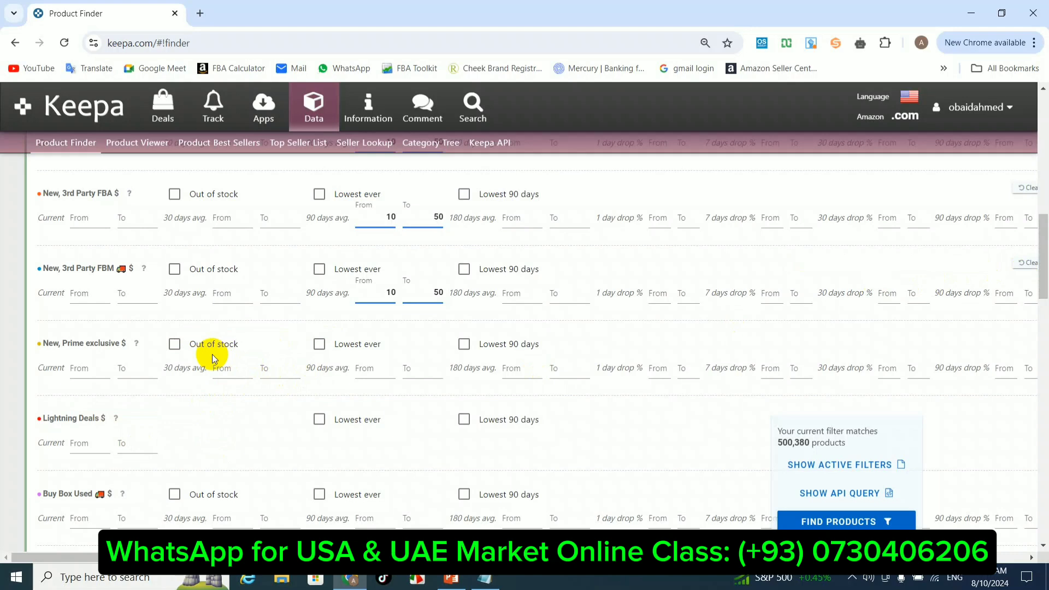
pyautogui.click(385, 369)
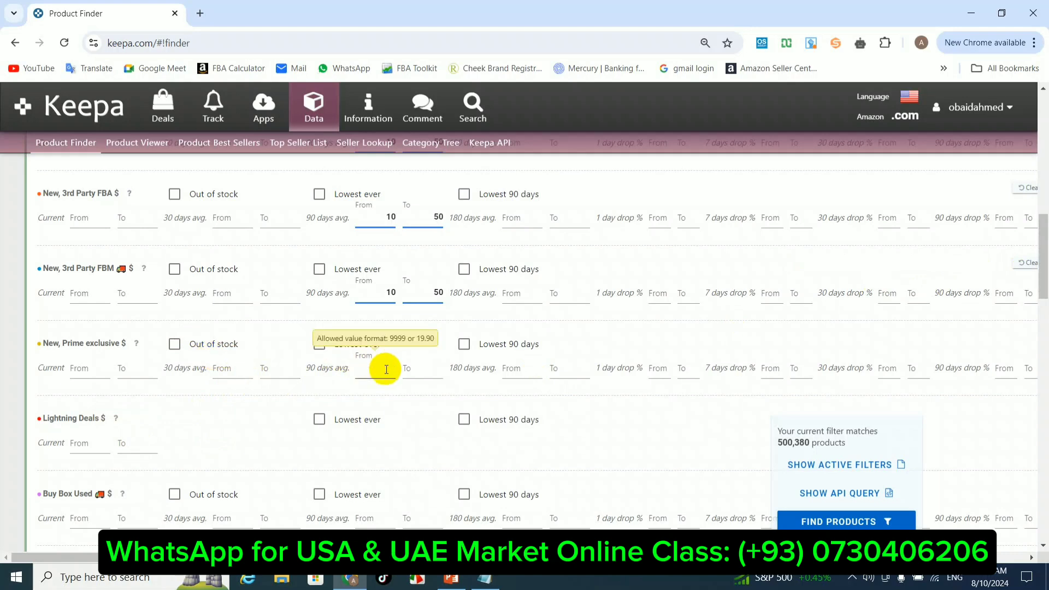
pyautogui.write('10')
pyautogui.click(430, 369)
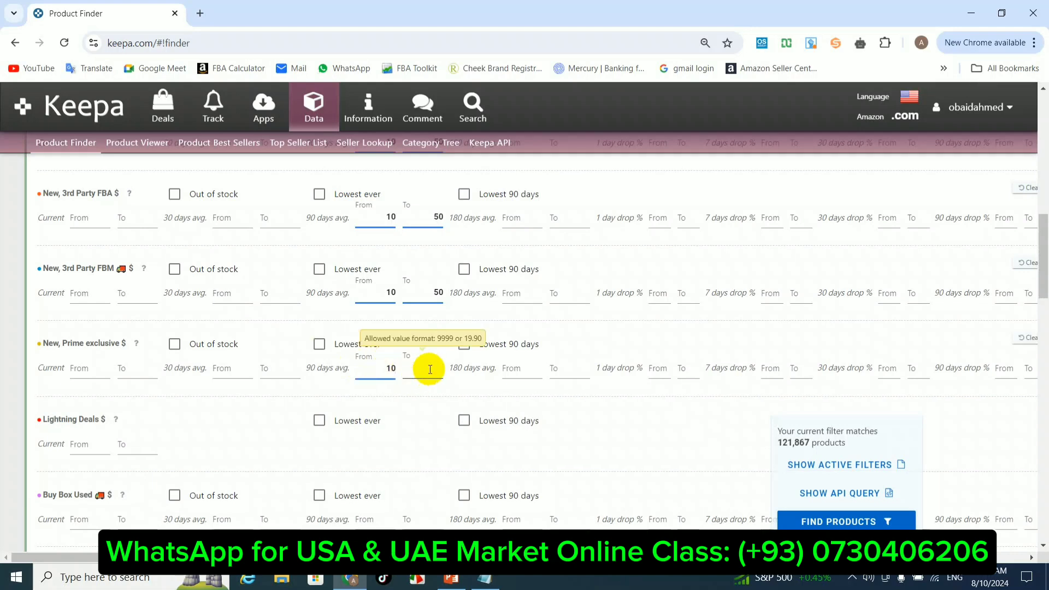
pyautogui.write('40')
pyautogui.click(375, 397)
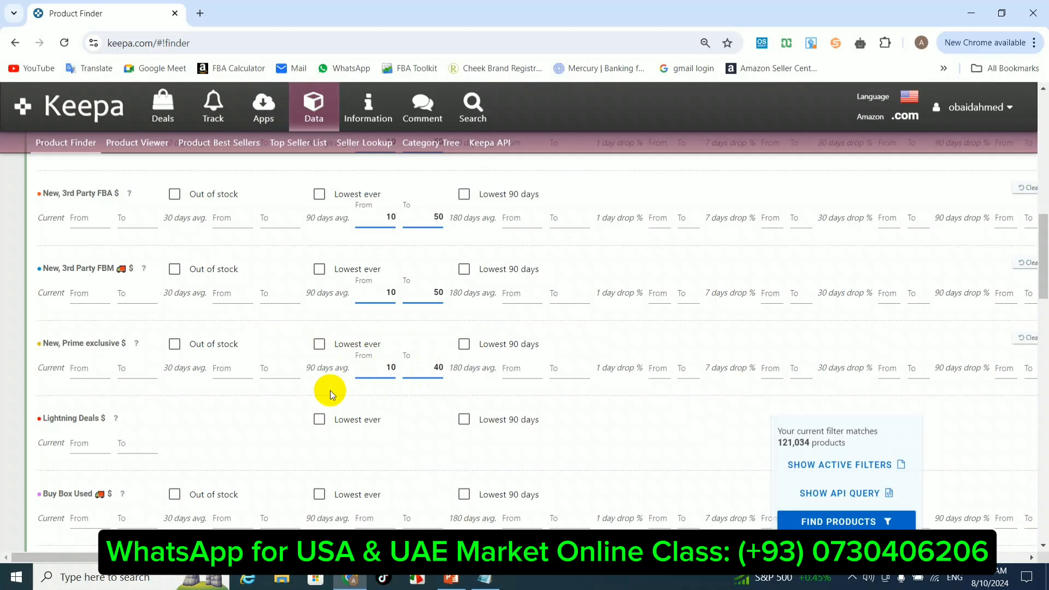
# Set the current Lightning Deals price filter to a range from 10 to 40 dollars
pyautogui.click(82, 441)
pyautogui.write('10')
pyautogui.click(143, 442)
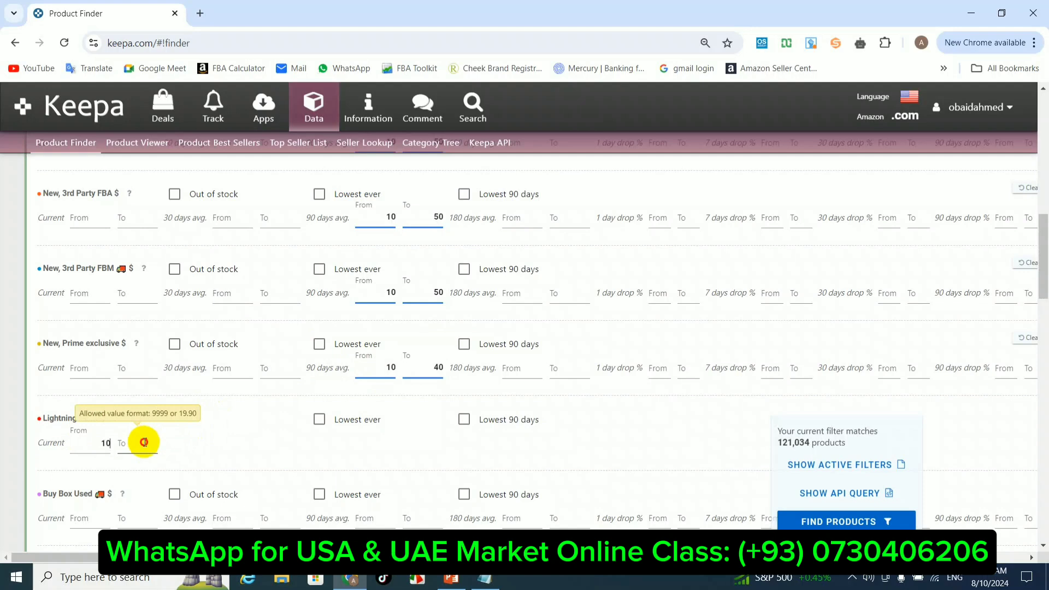
pyautogui.write('40')
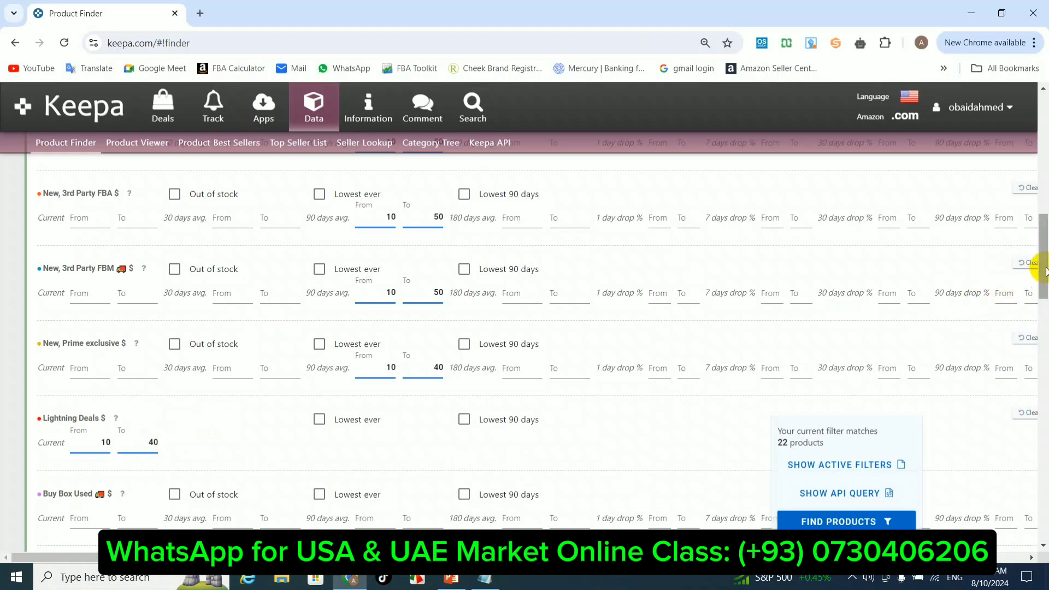
# Set the Buy Box Used 90 days average price filter to a range from 10 to 40 dollars
pyautogui.moveTo(1044, 270); pyautogui.dragTo(1045, 307)
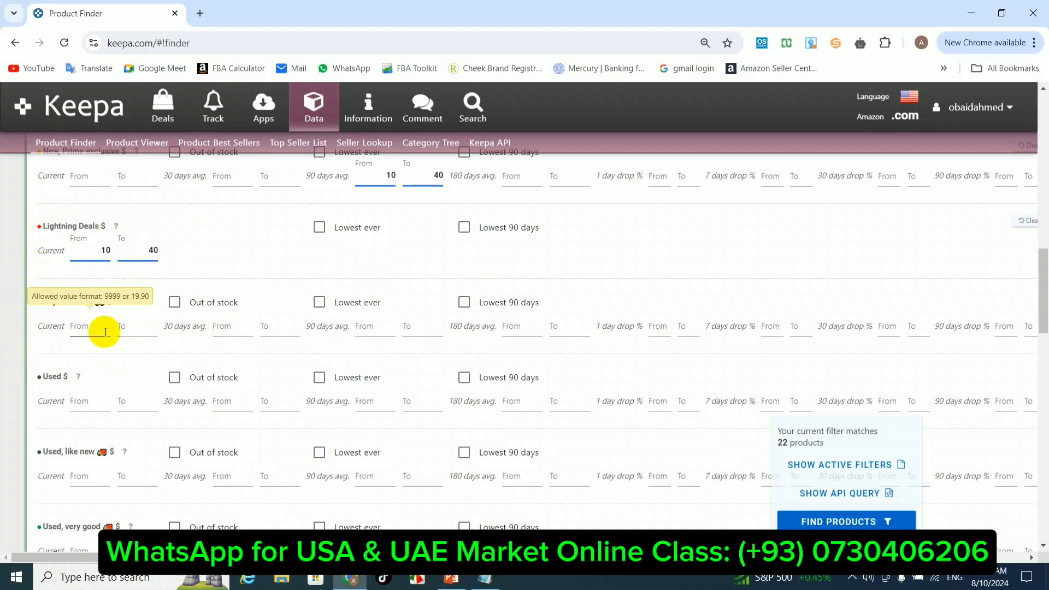
pyautogui.click(383, 326)
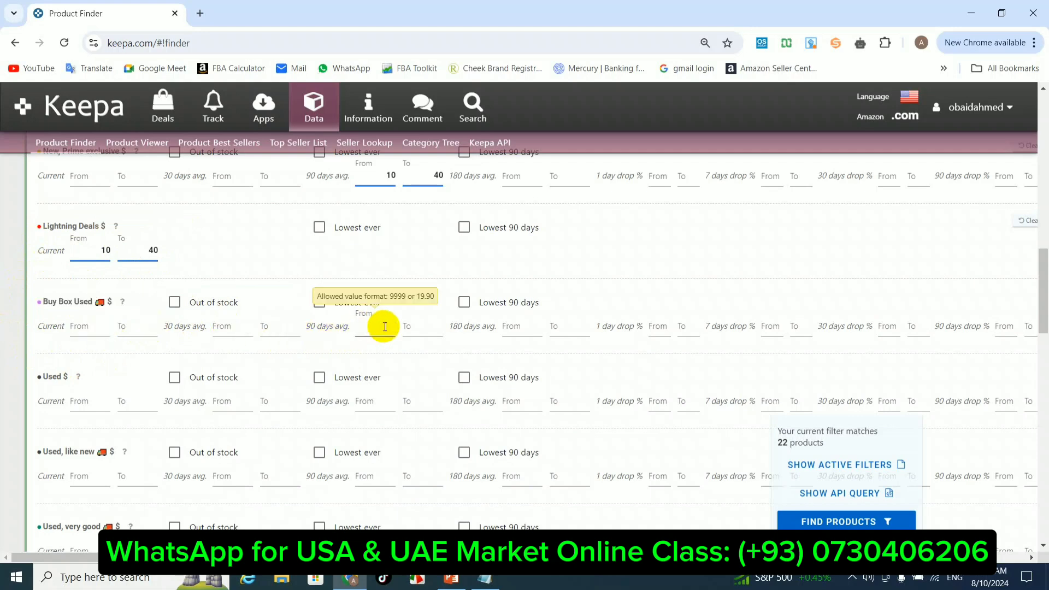
pyautogui.write('1')
pyautogui.press('BackSpace')
pyautogui.write('10')
pyautogui.click(421, 326)
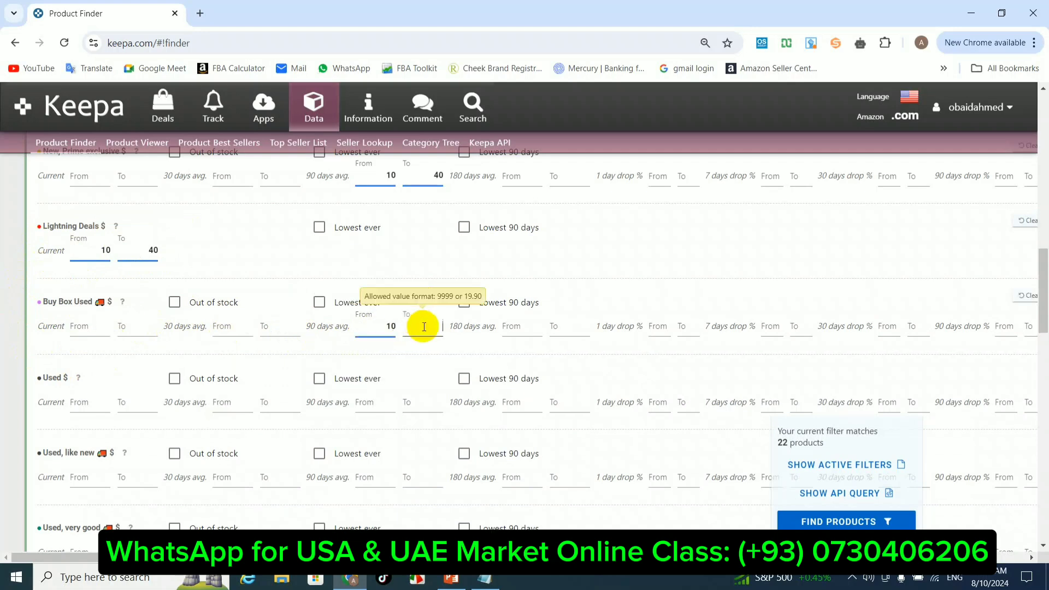
pyautogui.write('40')
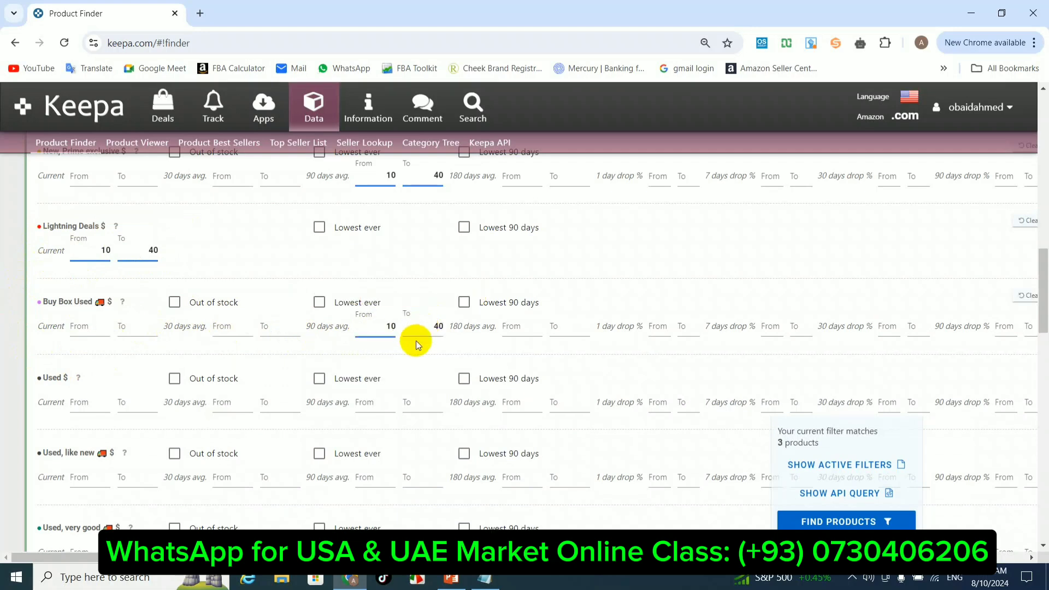
pyautogui.click(415, 348)
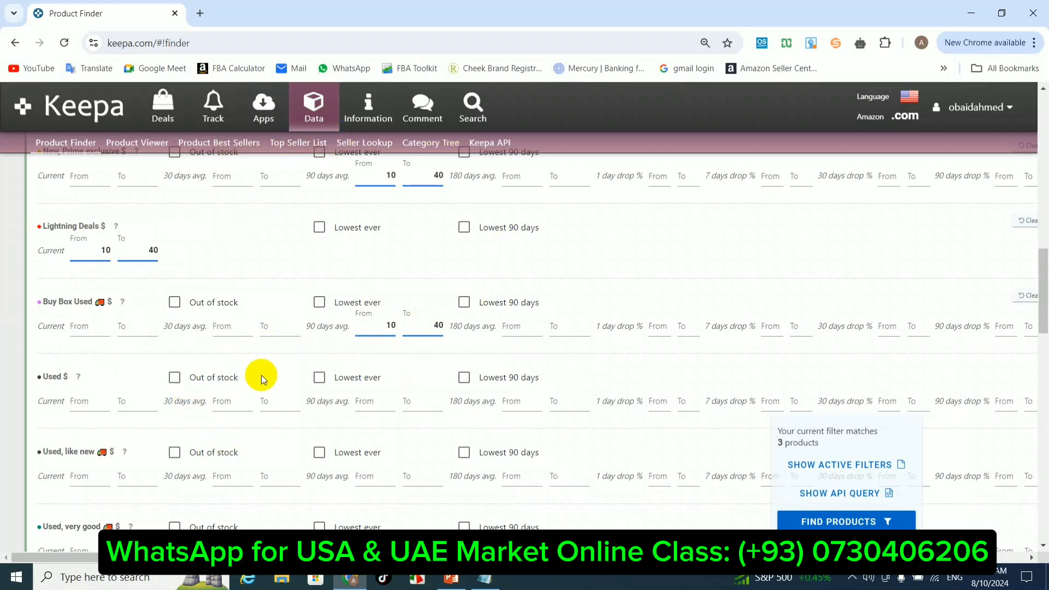
pyautogui.click(362, 334)
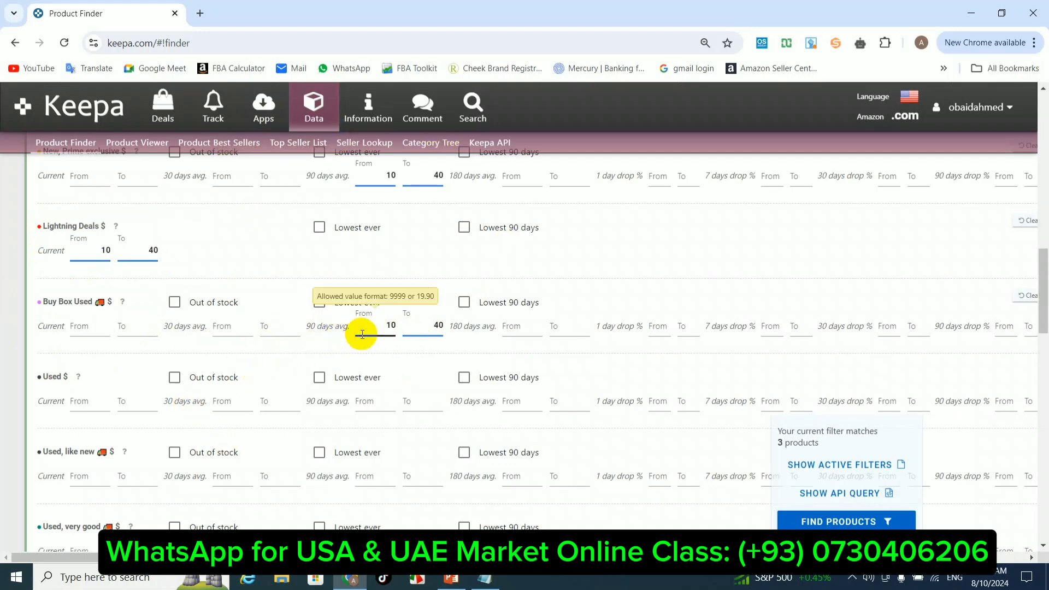
pyautogui.click(451, 344)
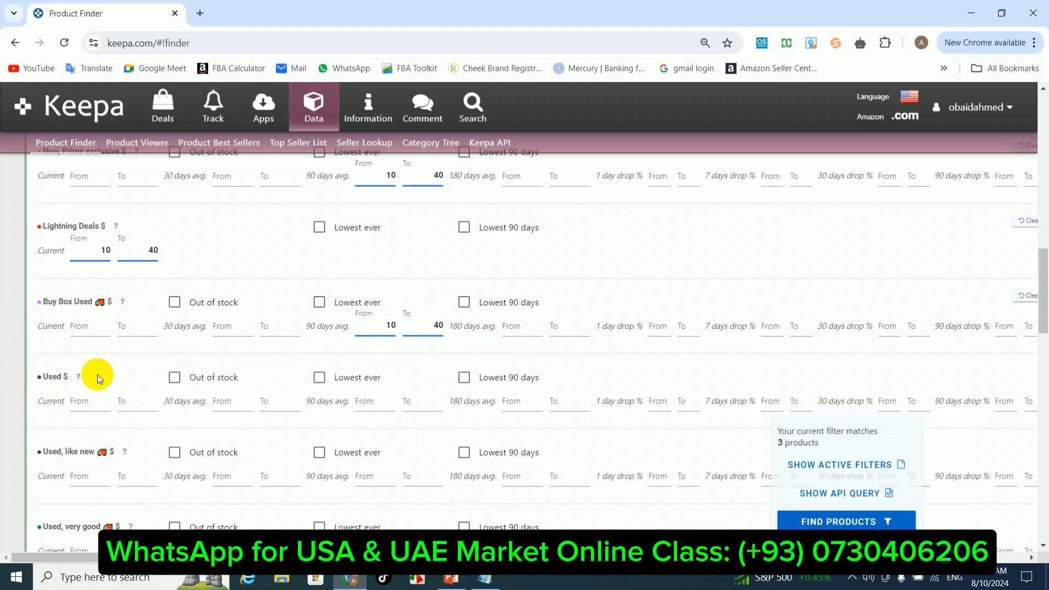
# Set the Used 90 days average price filter to a range from 10 to 40 dollars
pyautogui.click(375, 405)
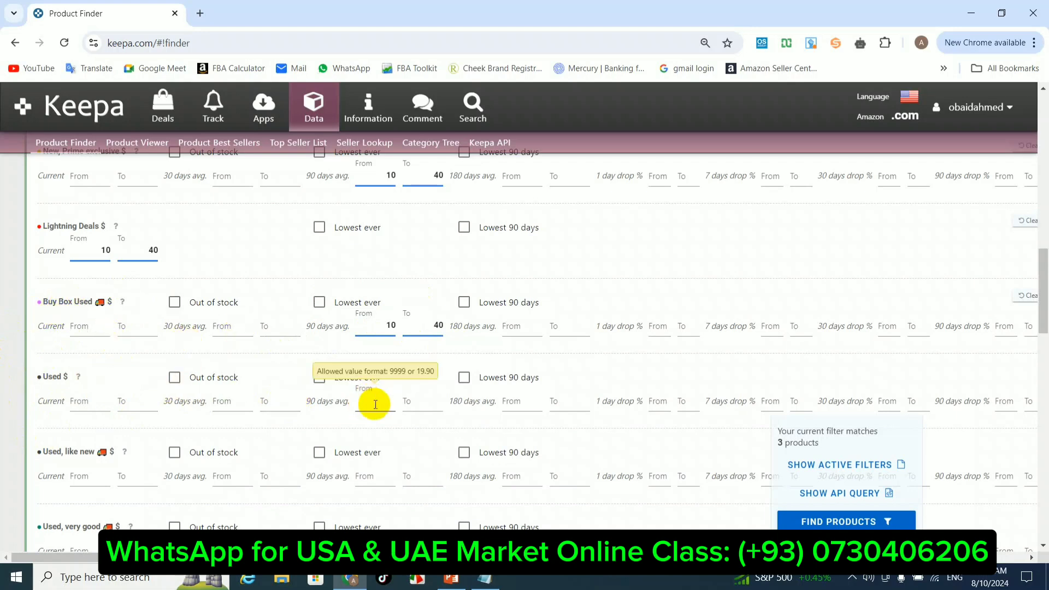
pyautogui.write('10')
pyautogui.click(415, 404)
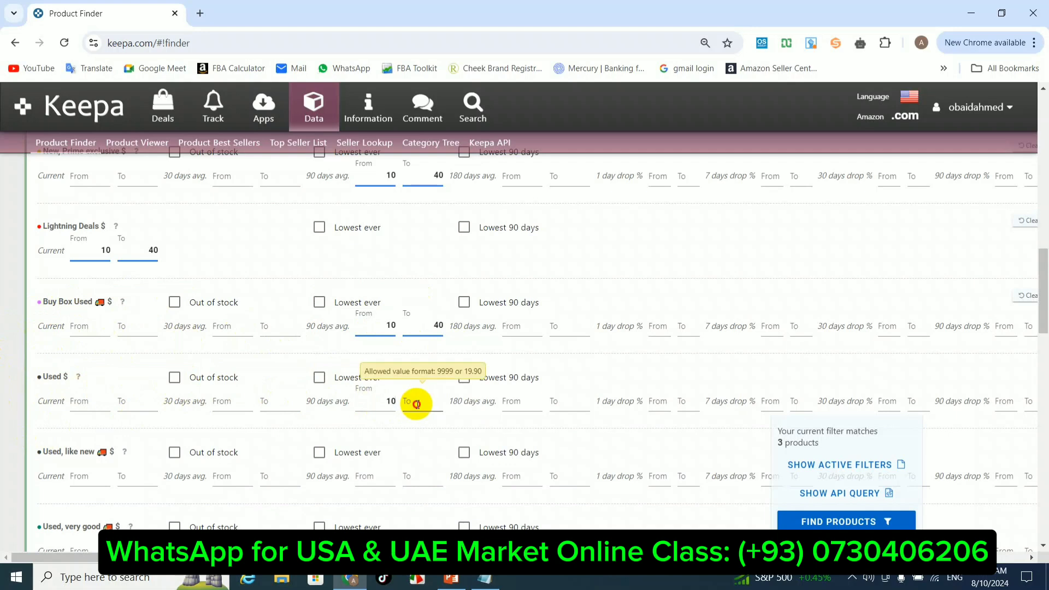
pyautogui.write('40')
pyautogui.click(408, 422)
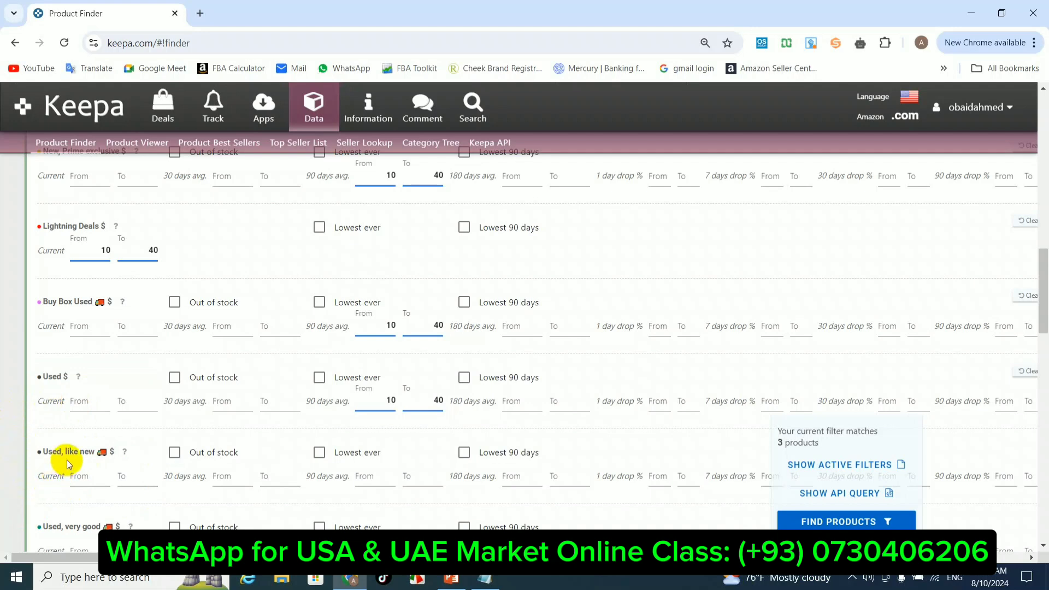
# Set the Used, like new 90 days average price filter to a range from 10 to 40 dollars
pyautogui.click(391, 483)
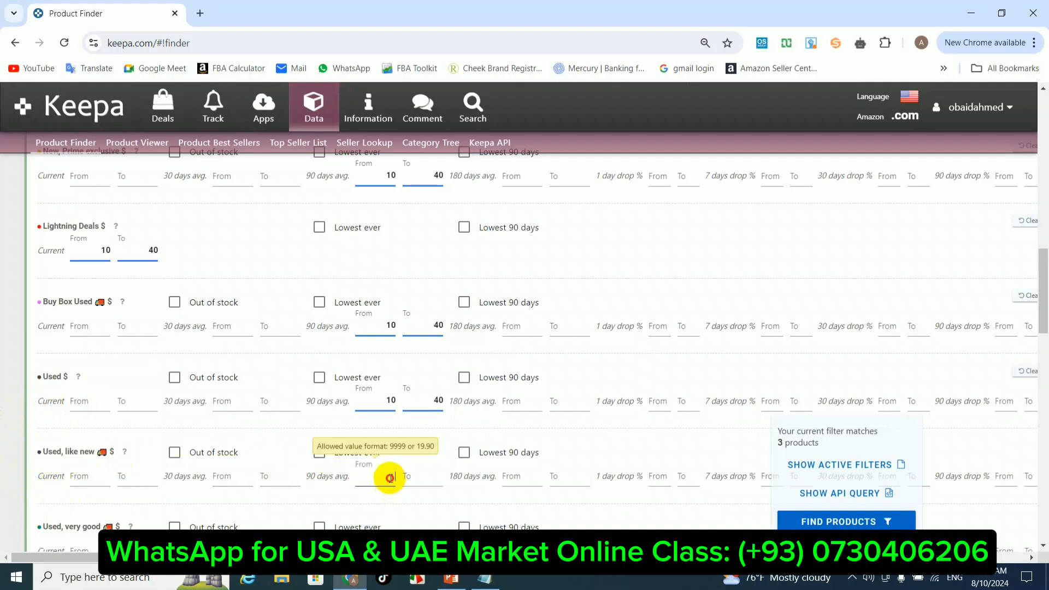
pyautogui.write('10')
pyautogui.click(427, 476)
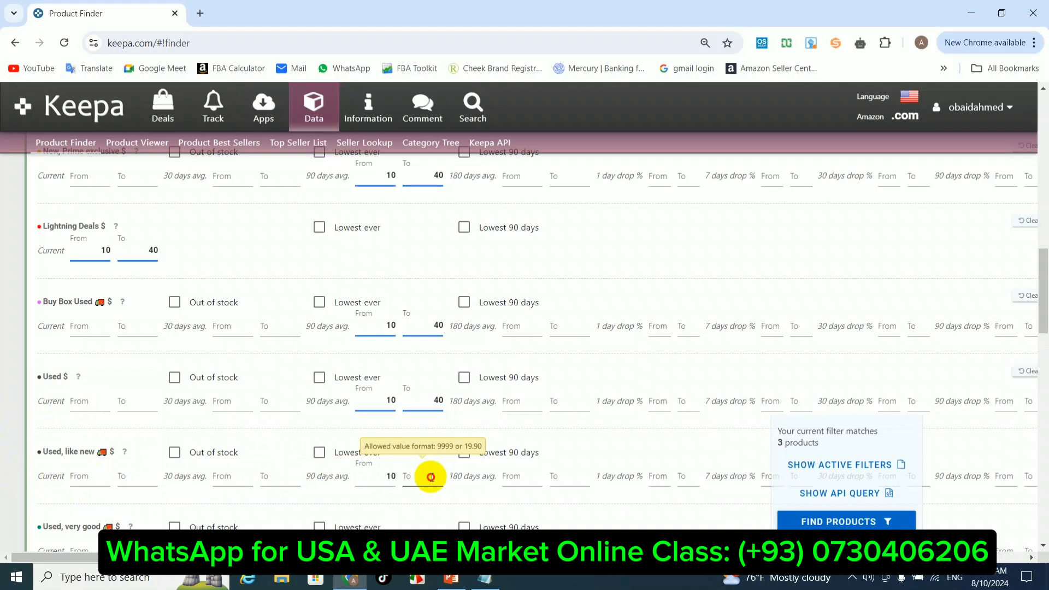
pyautogui.write('40')
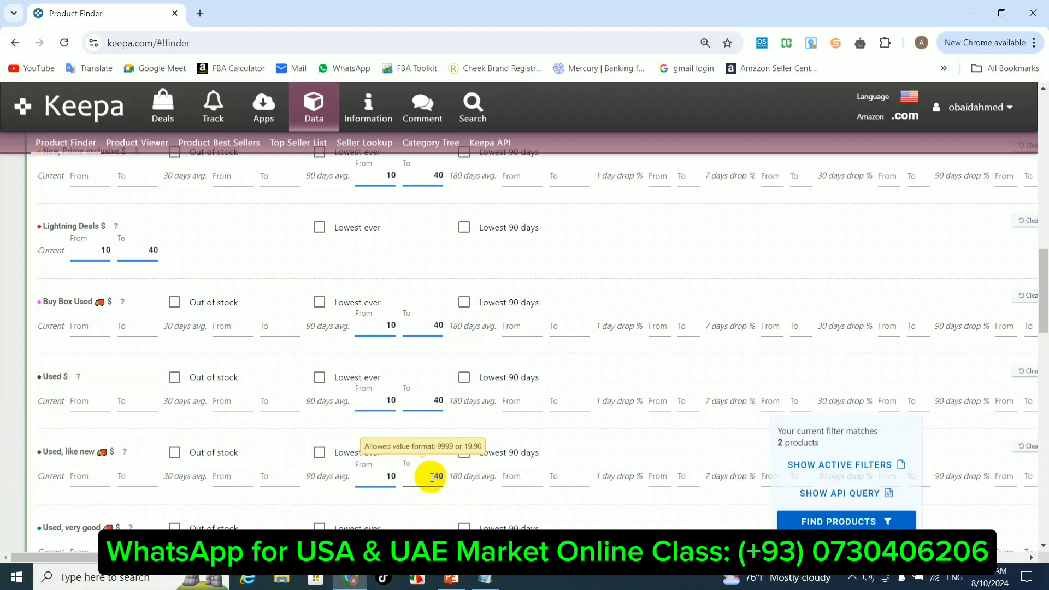
pyautogui.click(406, 496)
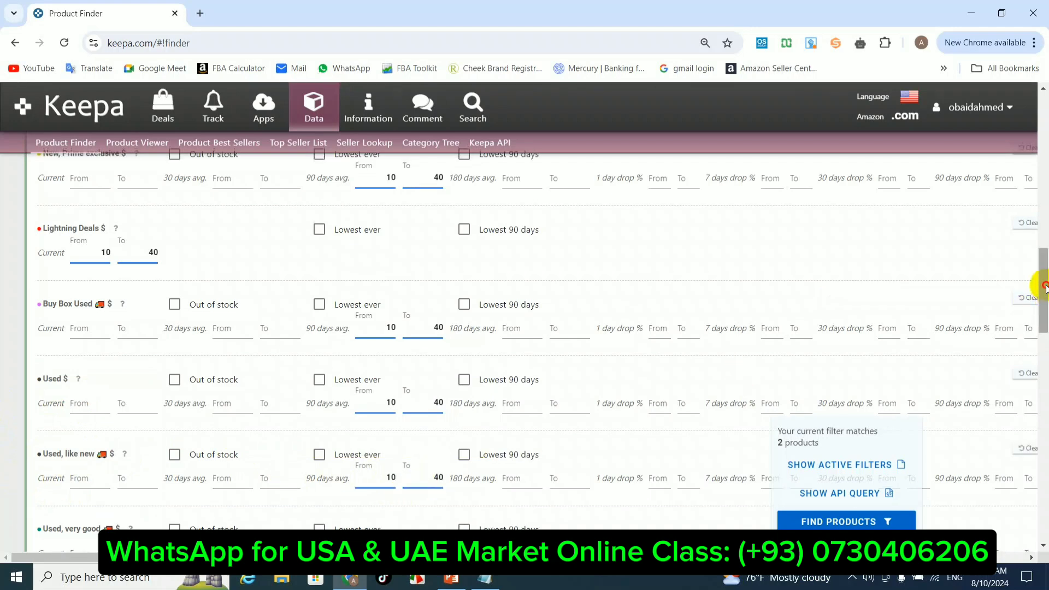
# Clear the 90 days average price ranges of the Used, like new and Used filters
pyautogui.scroll(-1, 1035, 289)
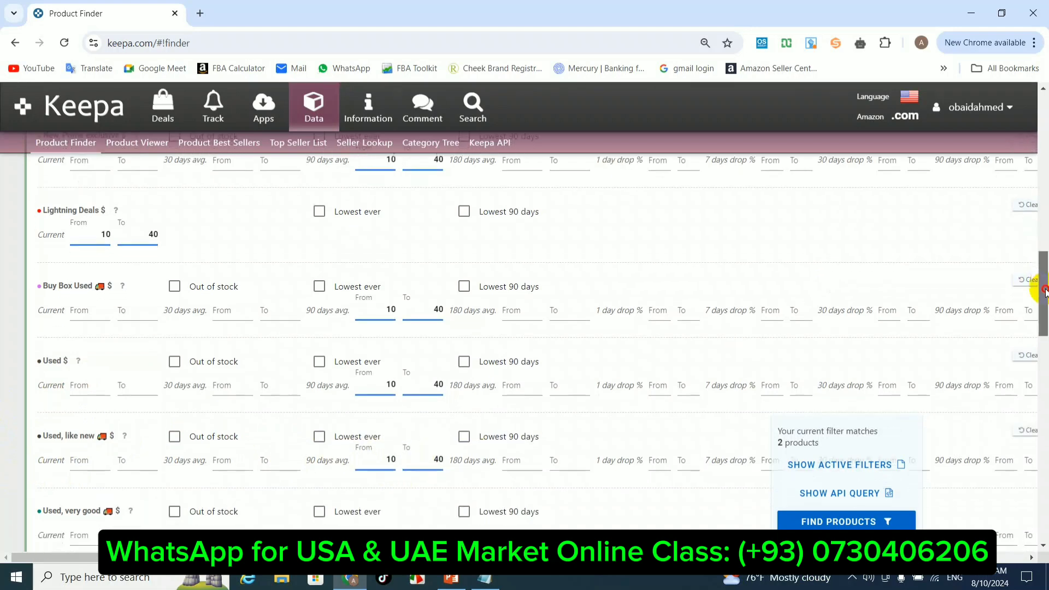
pyautogui.doubleClick(453, 453)
pyautogui.press('BackSpace')
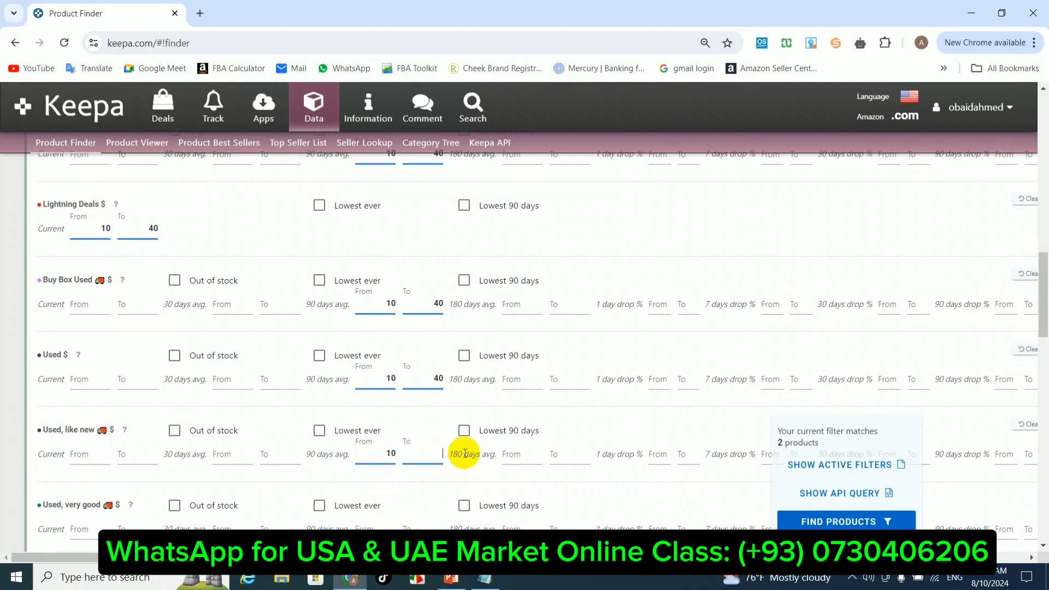
pyautogui.doubleClick(367, 455)
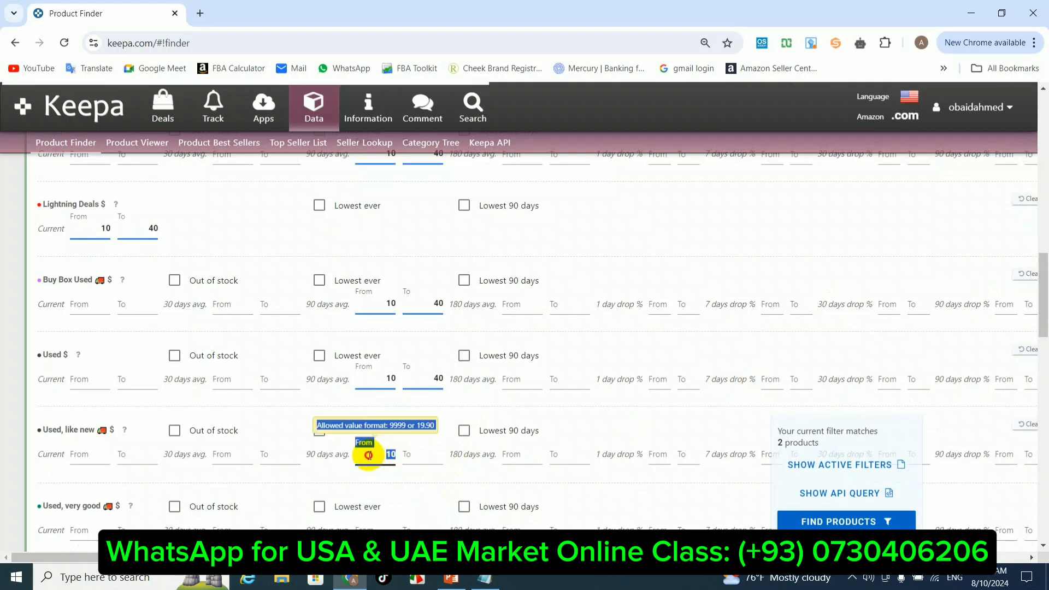
pyautogui.click(374, 455)
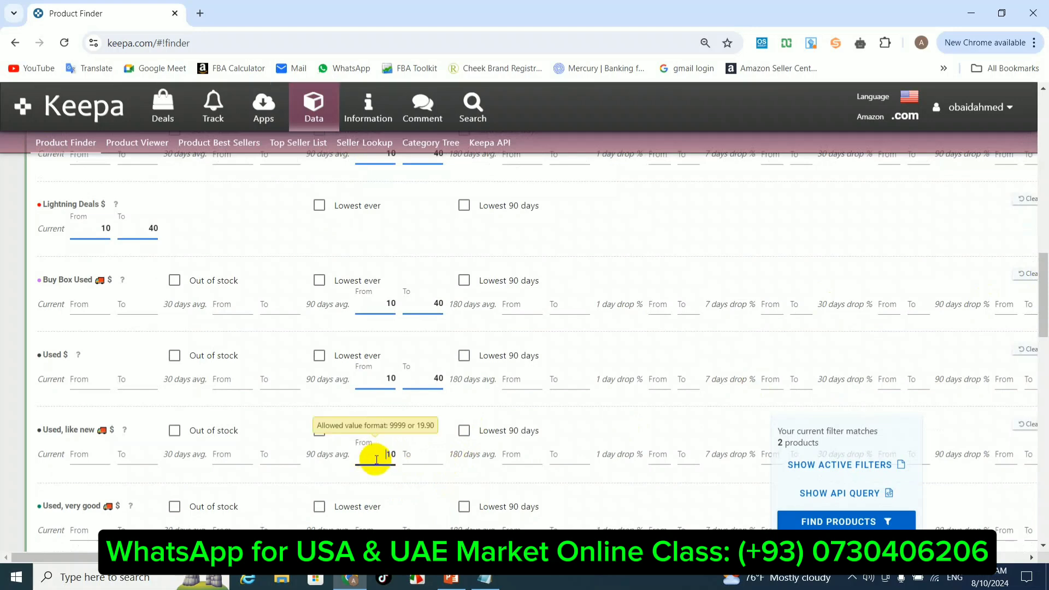
pyautogui.moveTo(388, 454); pyautogui.dragTo(456, 376)
pyautogui.press('BackSpace')
pyautogui.press('BackSpace')
# Clear both the minimum and maximum of the Buy Box Used 90 days average price filter
pyautogui.click(386, 300)
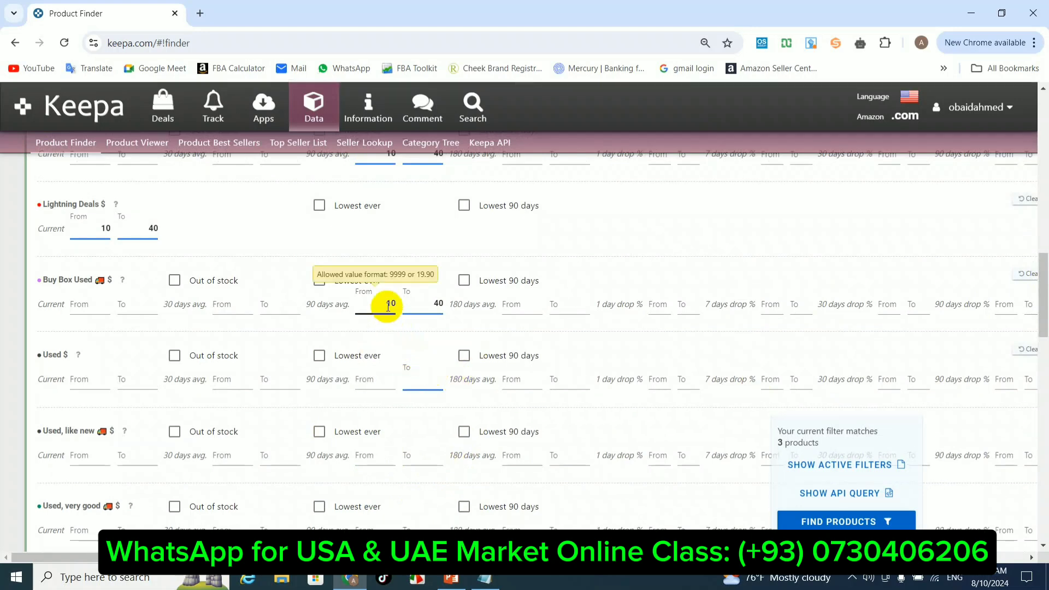
pyautogui.press('BackSpace')
pyautogui.press('BackSpace')
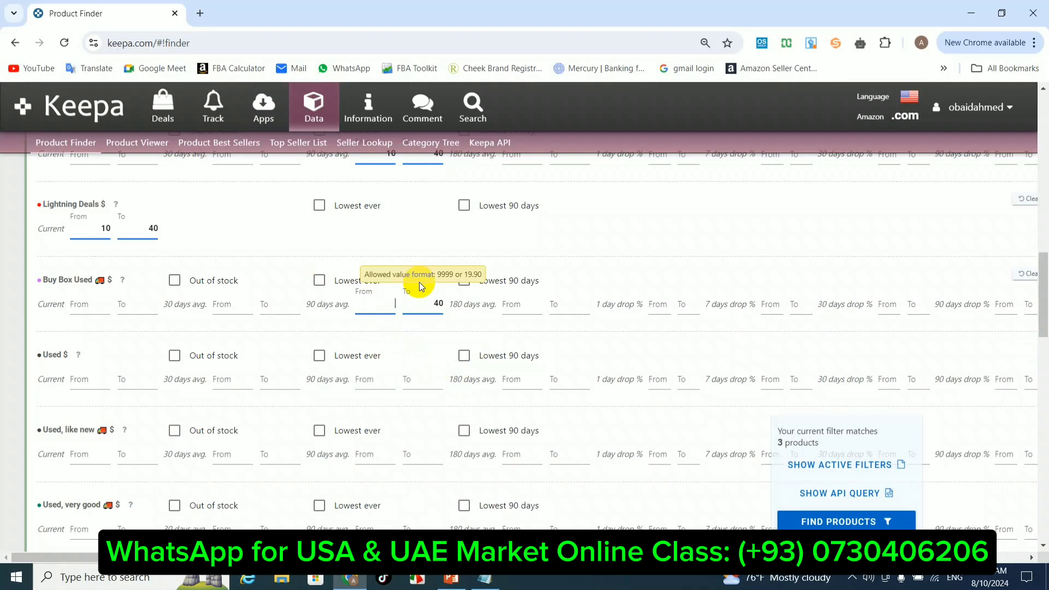
pyautogui.click(437, 298)
pyautogui.press('BackSpace')
pyautogui.press('BackSpace')
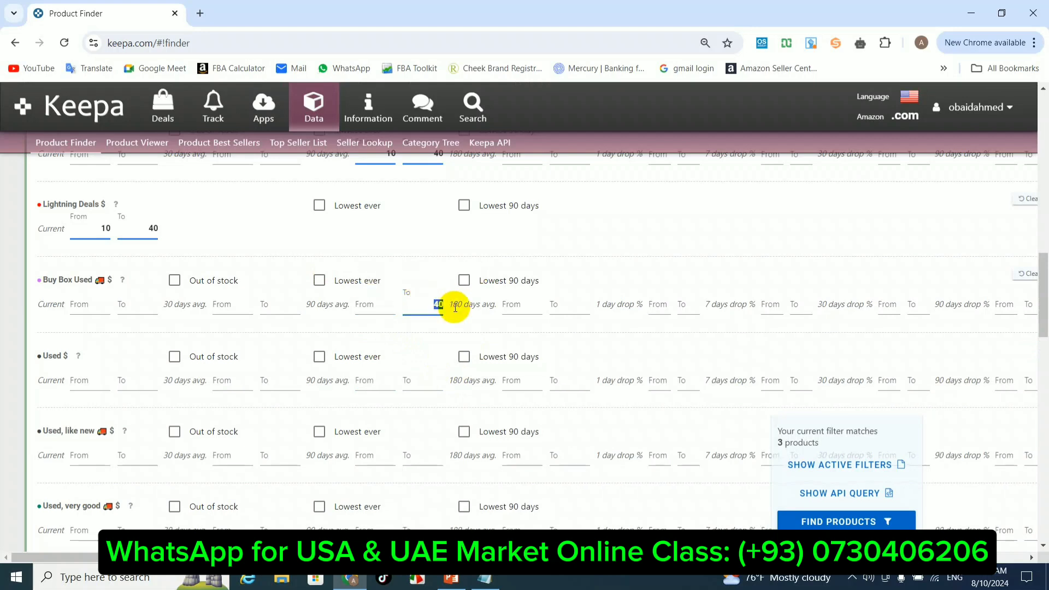
# Clear the current Lightning Deals price range
pyautogui.doubleClick(102, 227)
pyautogui.press('BackSpace')
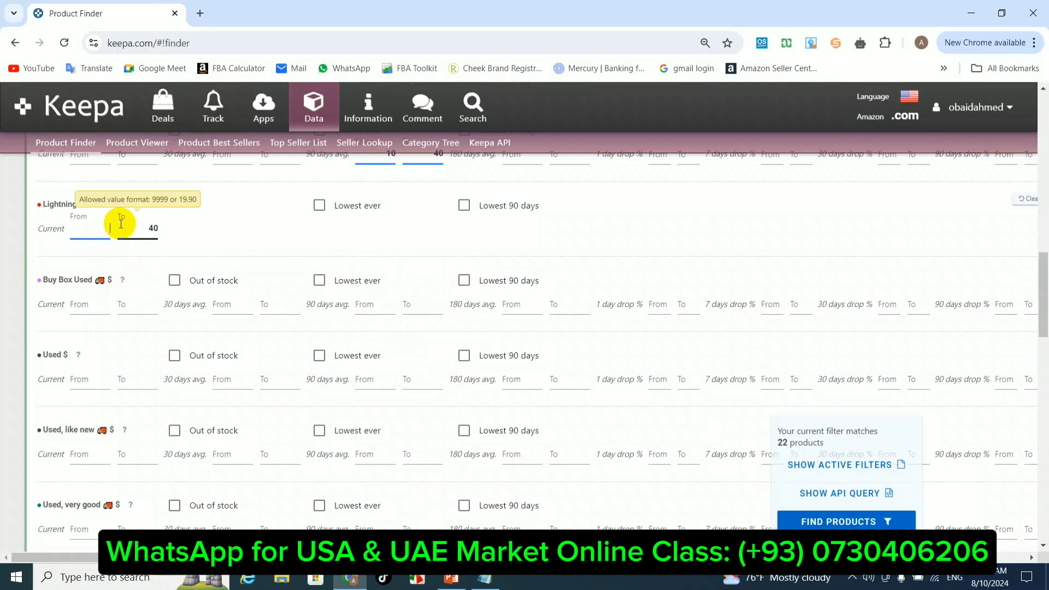
pyautogui.doubleClick(146, 228)
pyautogui.press('BackSpace')
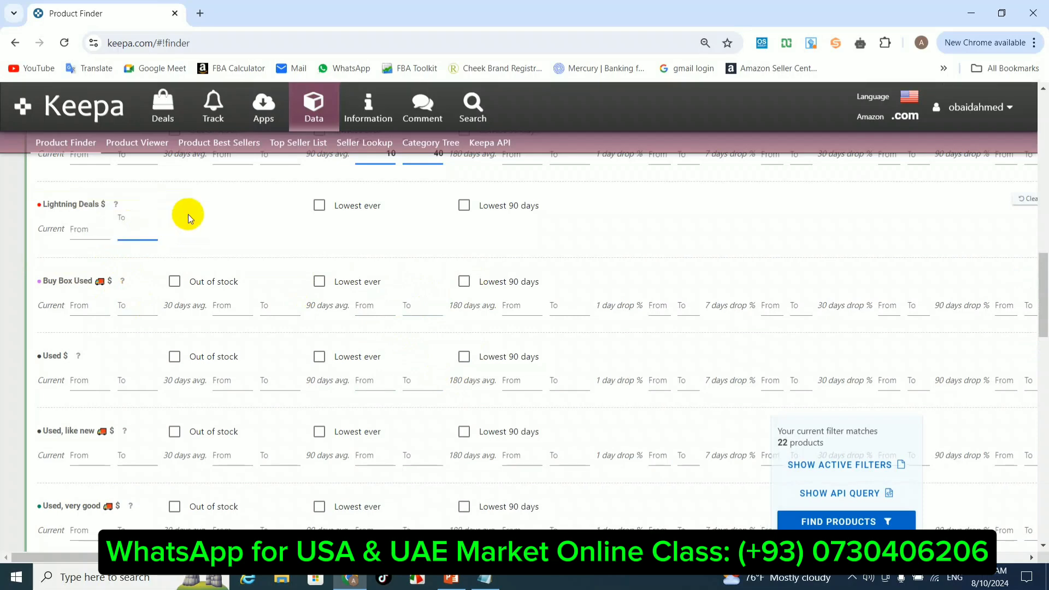
pyautogui.click(605, 211)
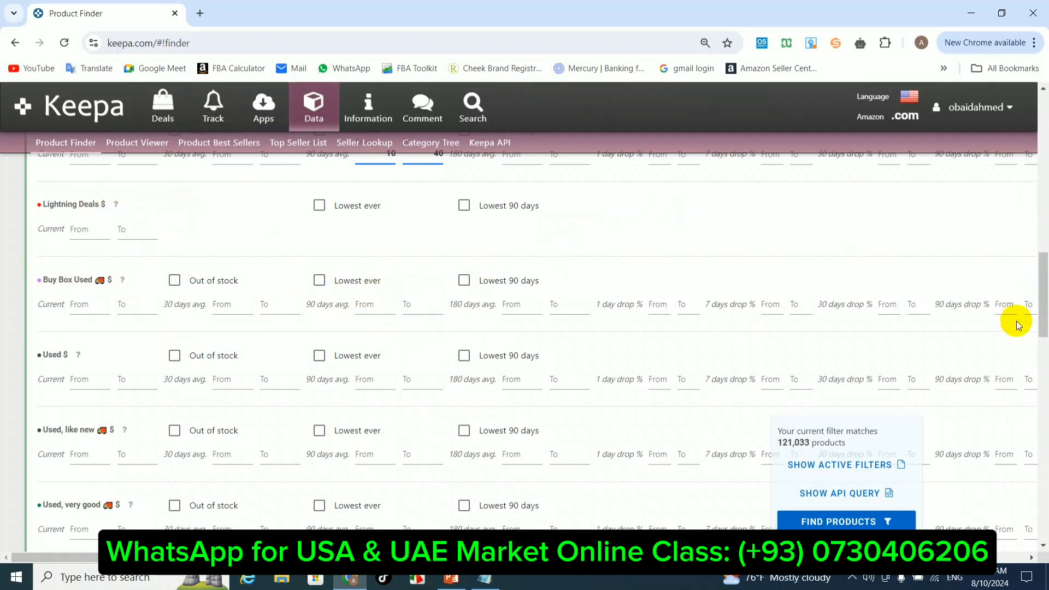
# Look through the Used condition, Warehouse Deals, Refurbished and Collectible price filters without entering values
pyautogui.moveTo(1043, 298); pyautogui.dragTo(1041, 336)
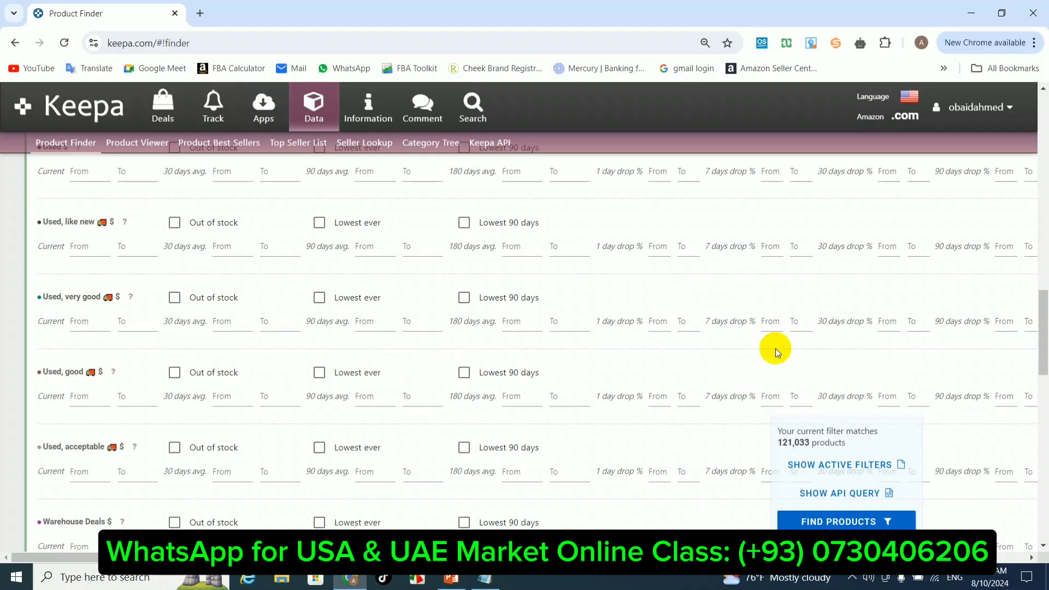
pyautogui.moveTo(1042, 344); pyautogui.dragTo(1042, 346)
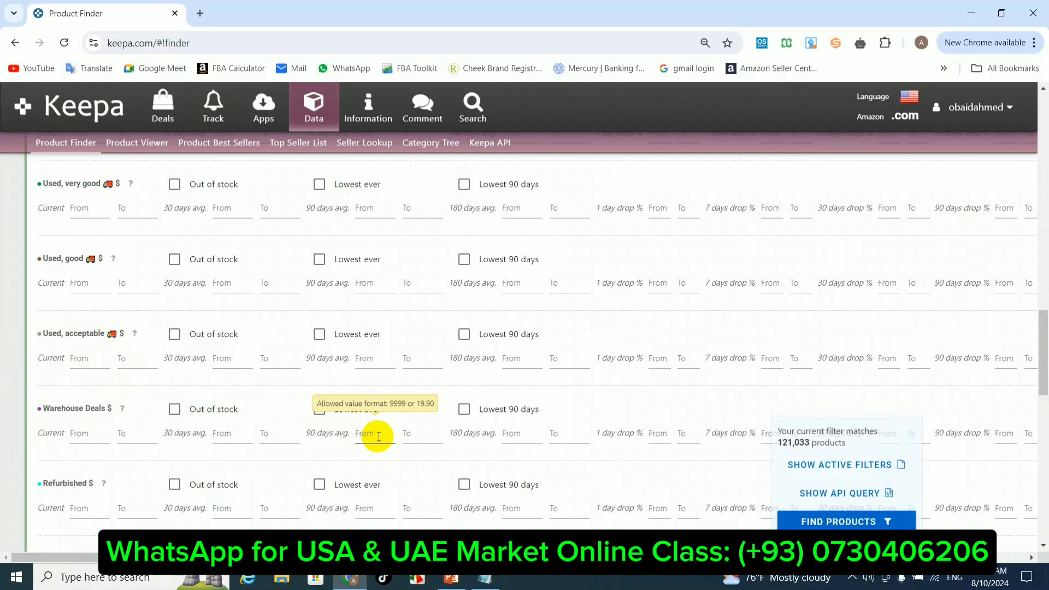
pyautogui.click(378, 436)
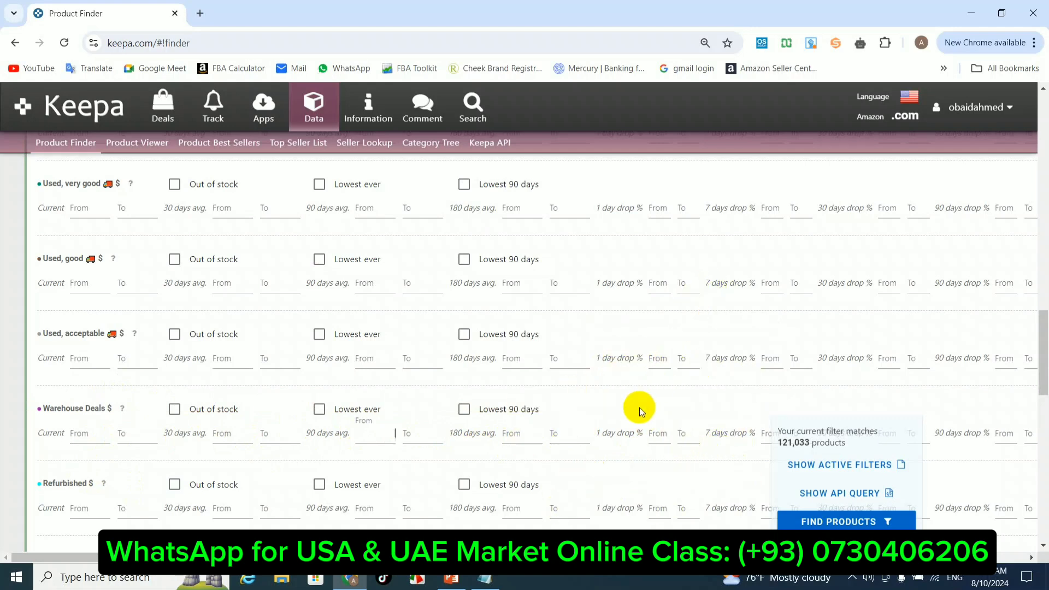
pyautogui.click(666, 439)
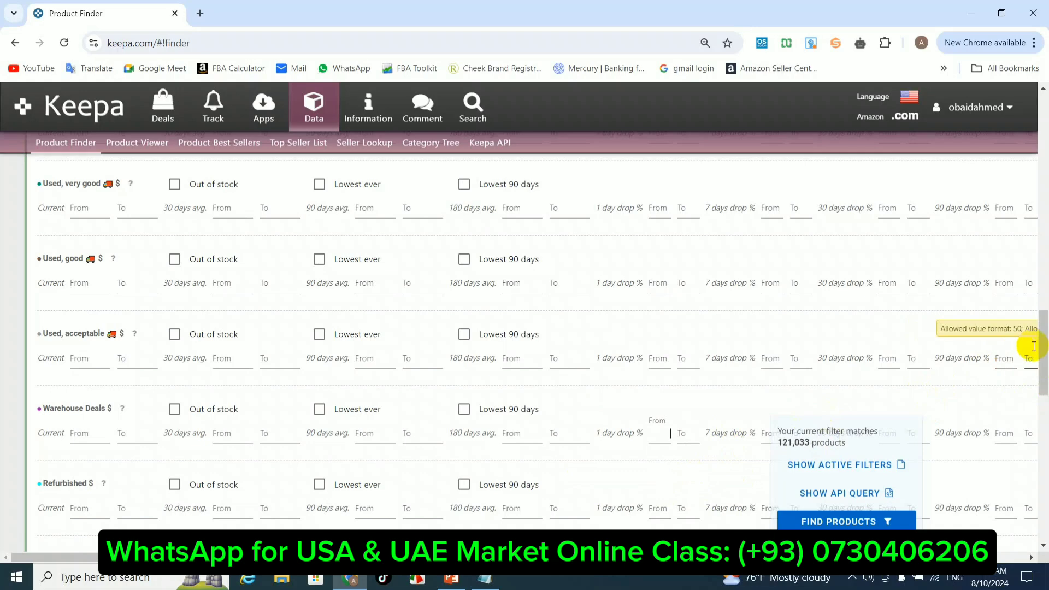
pyautogui.moveTo(1043, 349); pyautogui.dragTo(1043, 377)
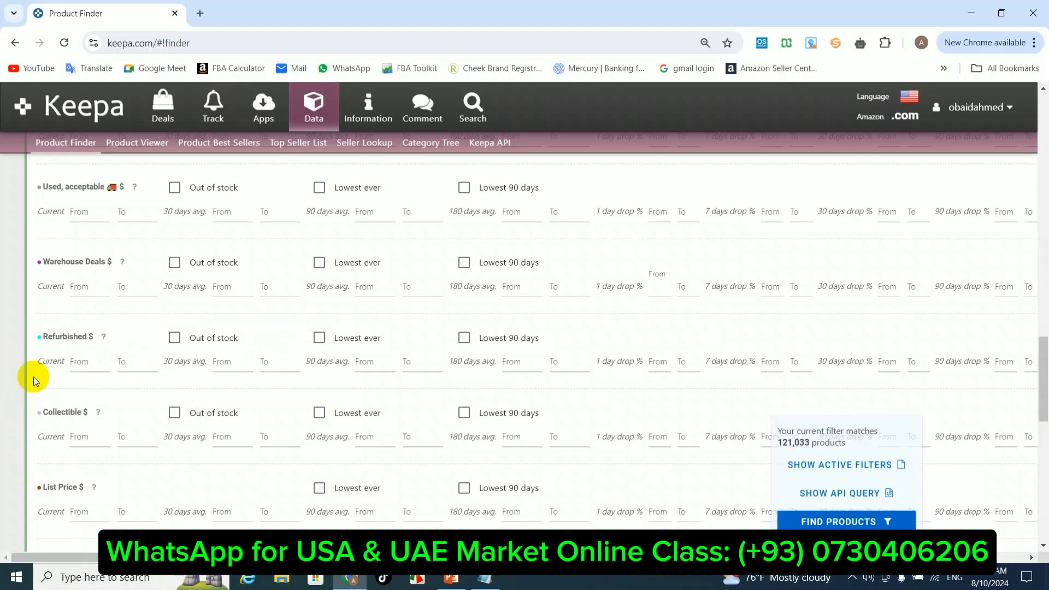
pyautogui.click(376, 434)
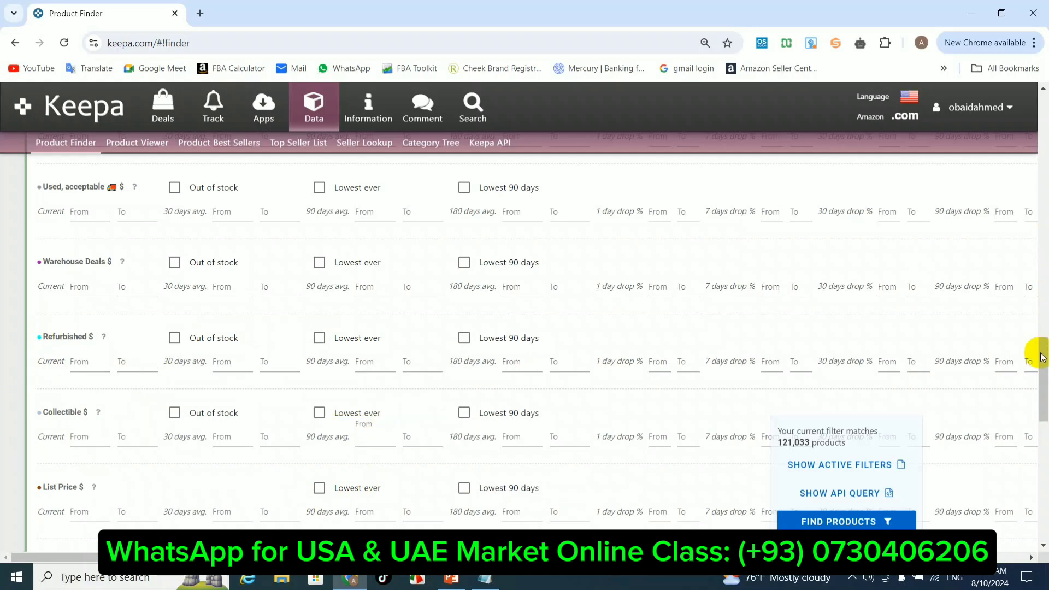
# Set the List Price 90 days average filter to a range from 10 to 40 dollars
pyautogui.moveTo(1037, 353); pyautogui.dragTo(1041, 378)
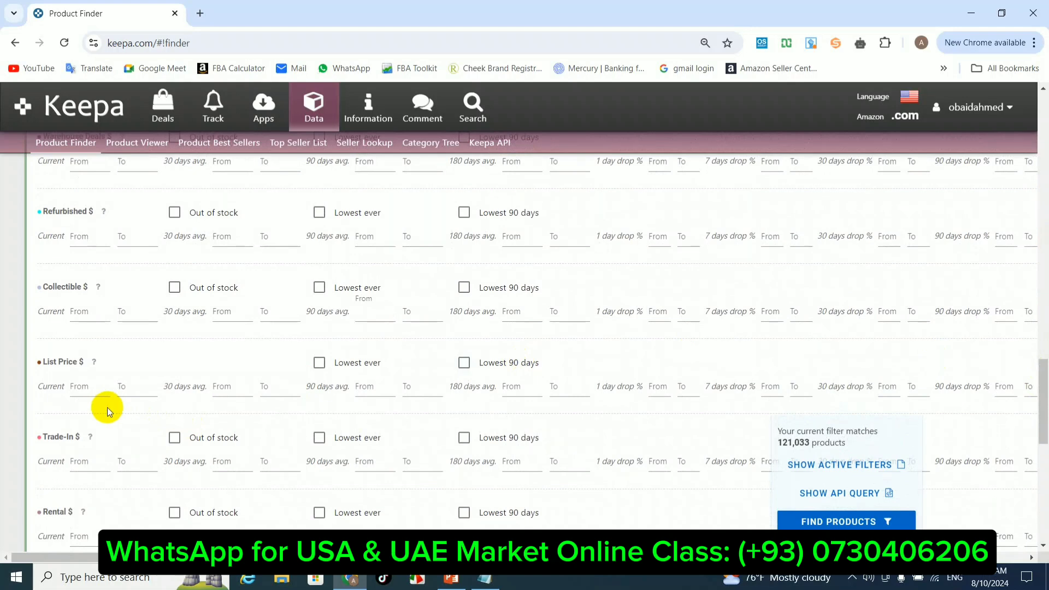
pyautogui.click(91, 391)
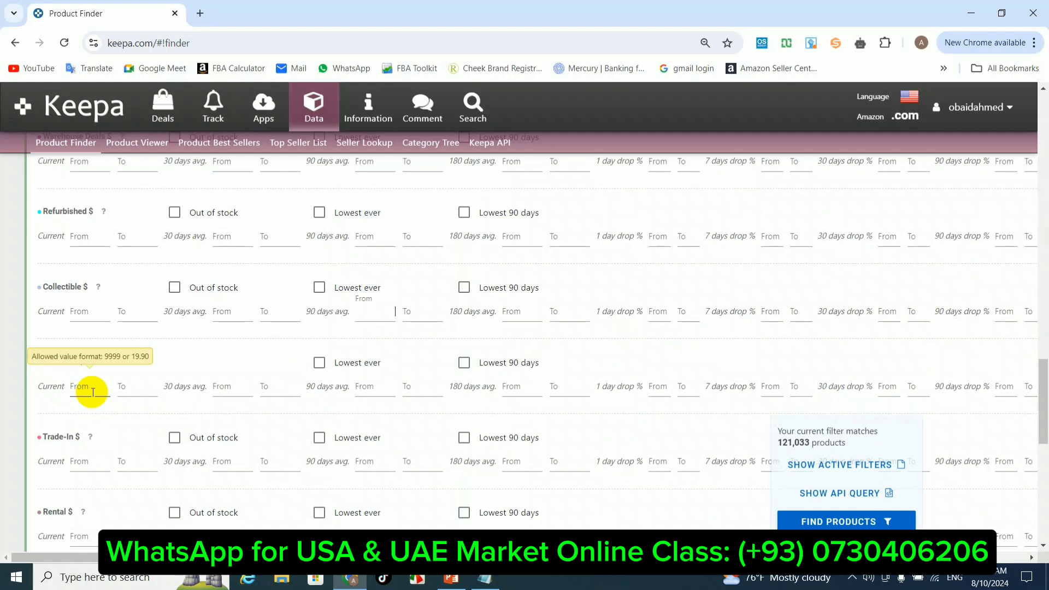
pyautogui.click(374, 388)
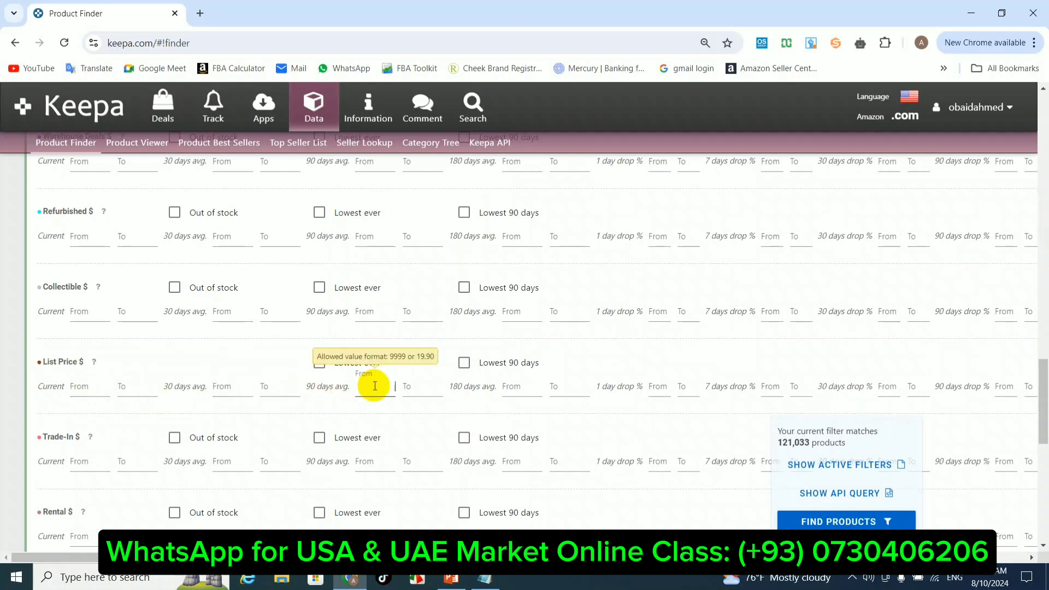
pyautogui.write('10')
pyautogui.click(428, 390)
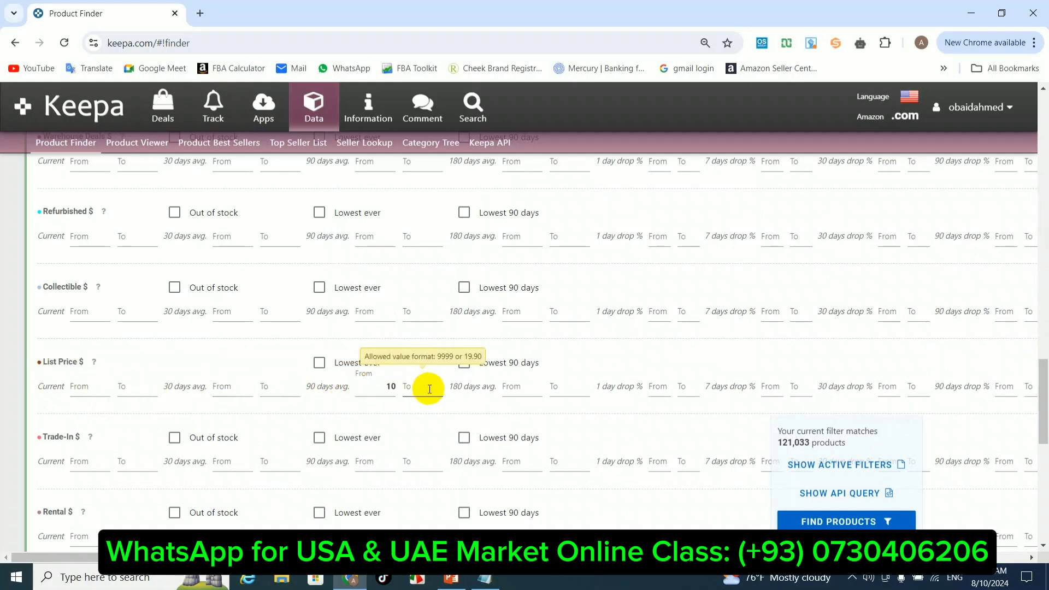
pyautogui.write('40')
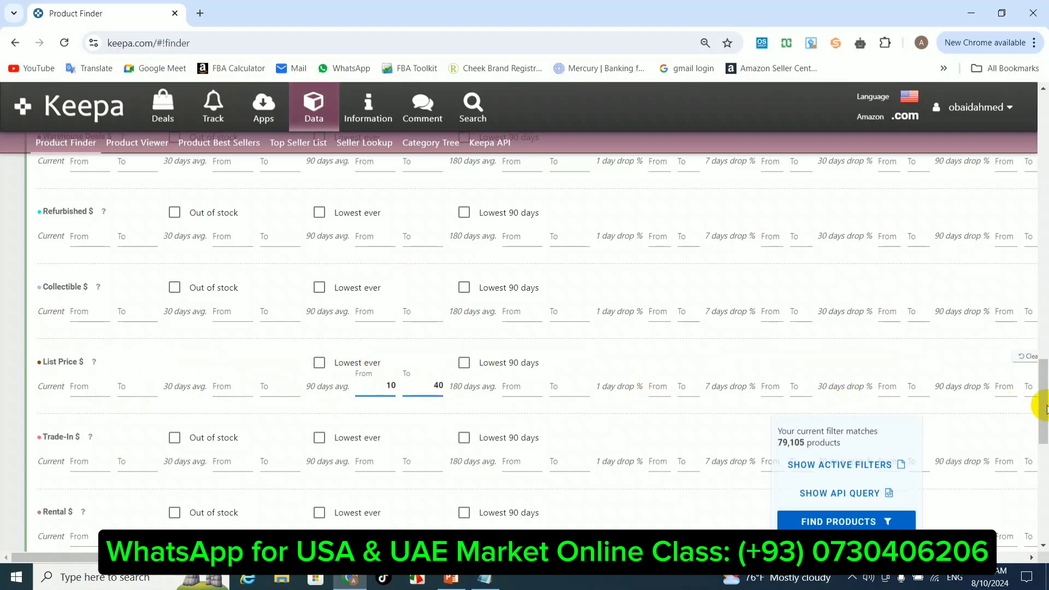
# Try a range from 10 to 40 dollars in the Trade-In 90 days average price filter
pyautogui.moveTo(1044, 397); pyautogui.dragTo(1043, 415)
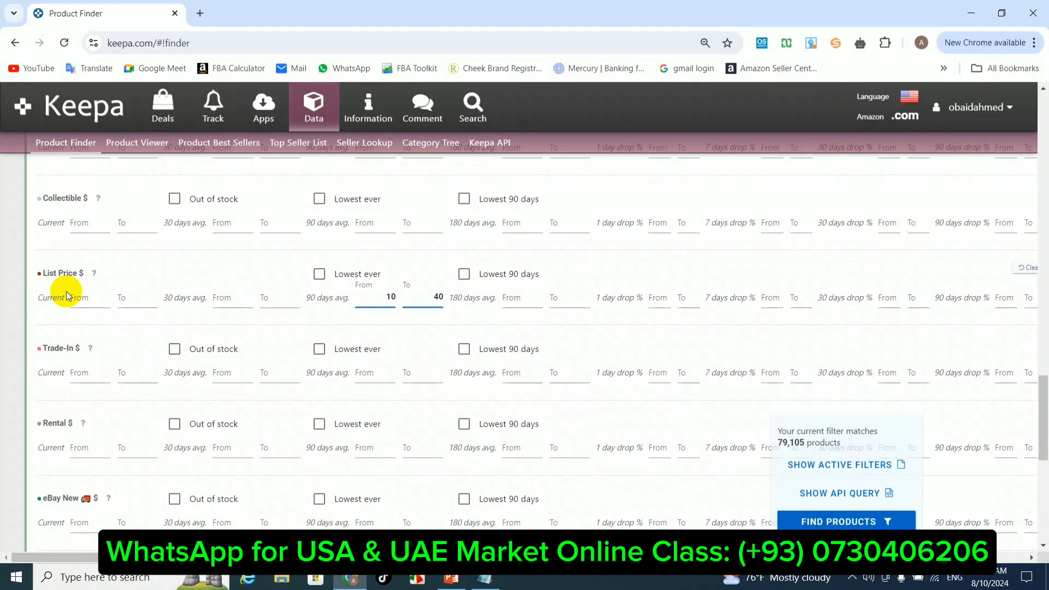
pyautogui.click(376, 377)
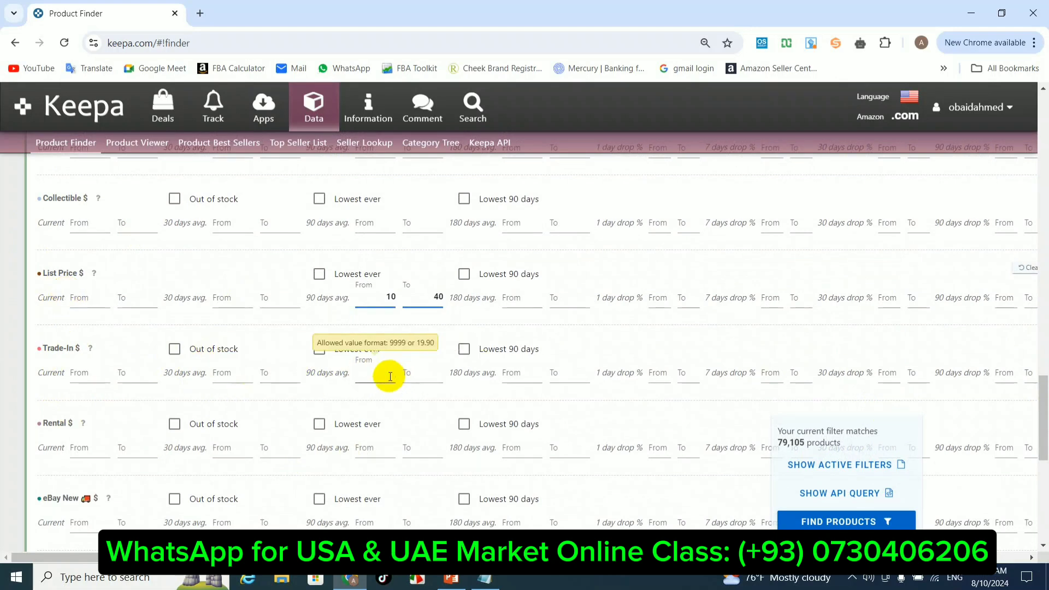
pyautogui.write('10')
pyautogui.click(422, 377)
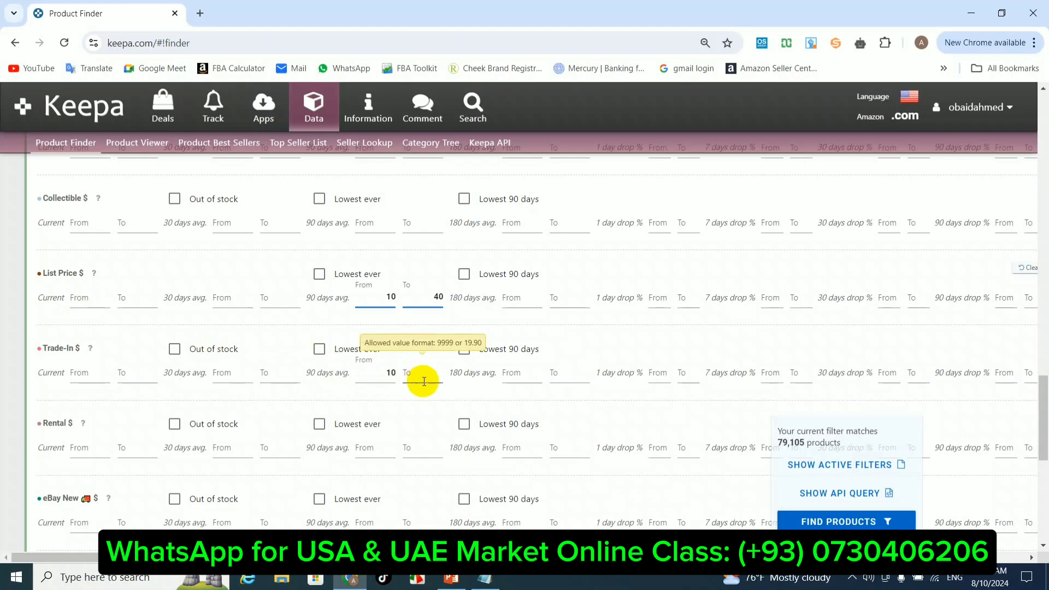
pyautogui.write('4')
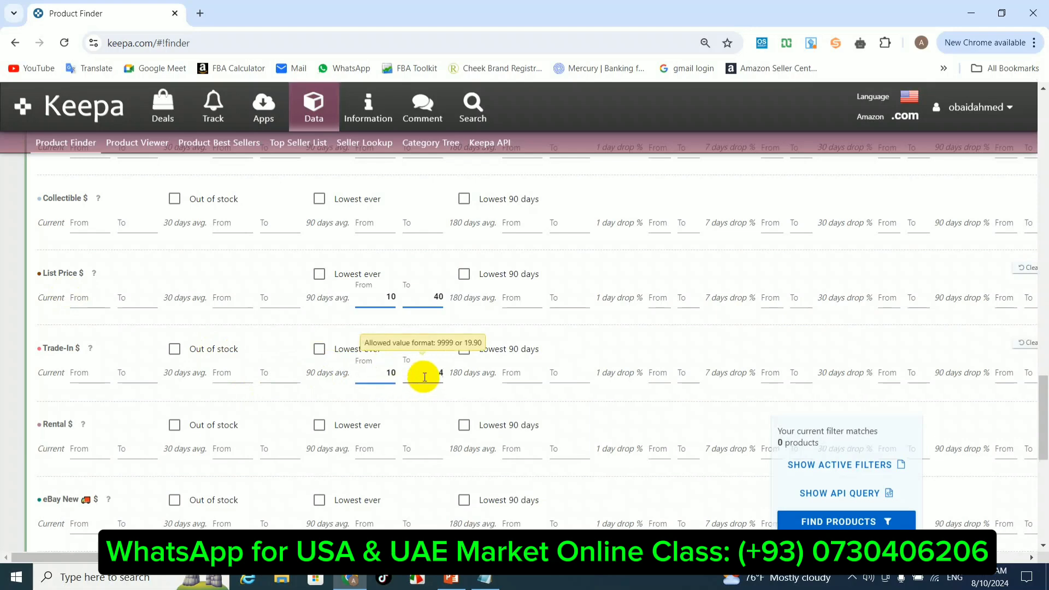
pyautogui.write('0')
pyautogui.click(404, 417)
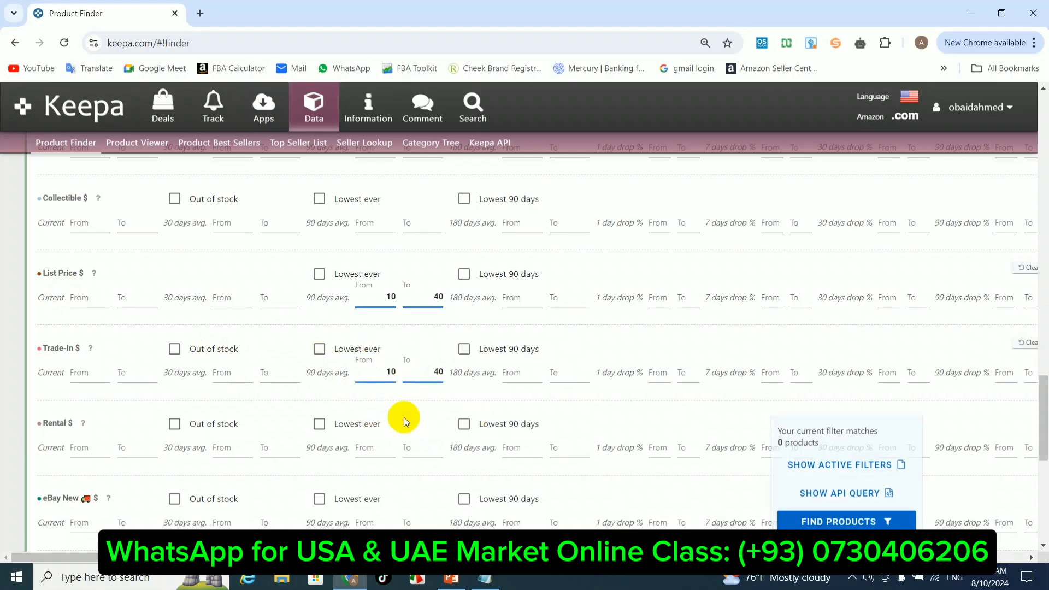
pyautogui.click(418, 377)
pyautogui.click(504, 361)
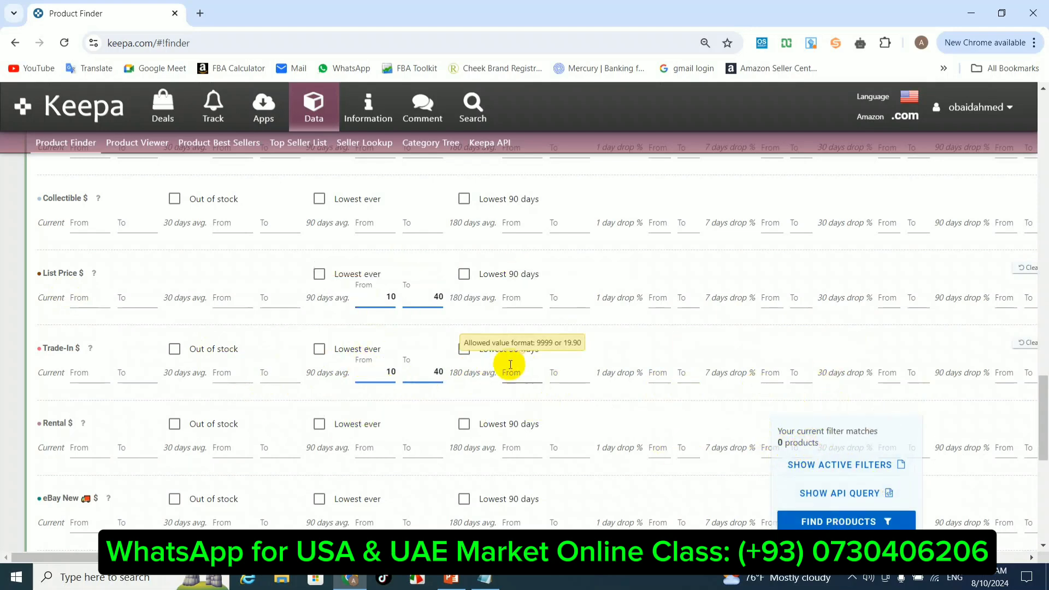
# Clear the Trade-In 90 days average price range again
pyautogui.doubleClick(434, 373)
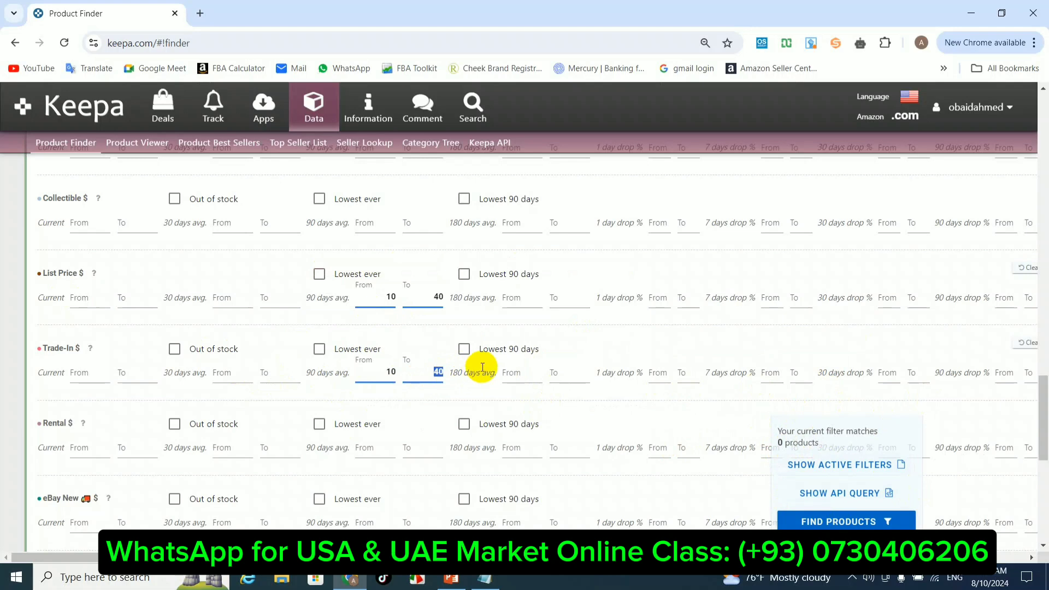
pyautogui.press('BackSpace')
pyautogui.doubleClick(391, 372)
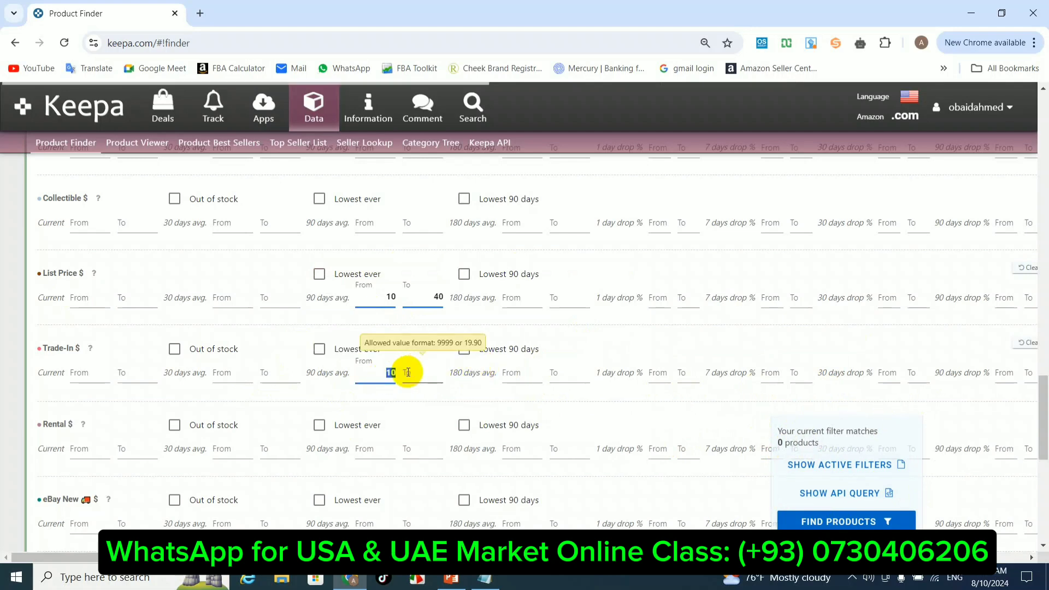
pyautogui.press('BackSpace')
pyautogui.click(381, 395)
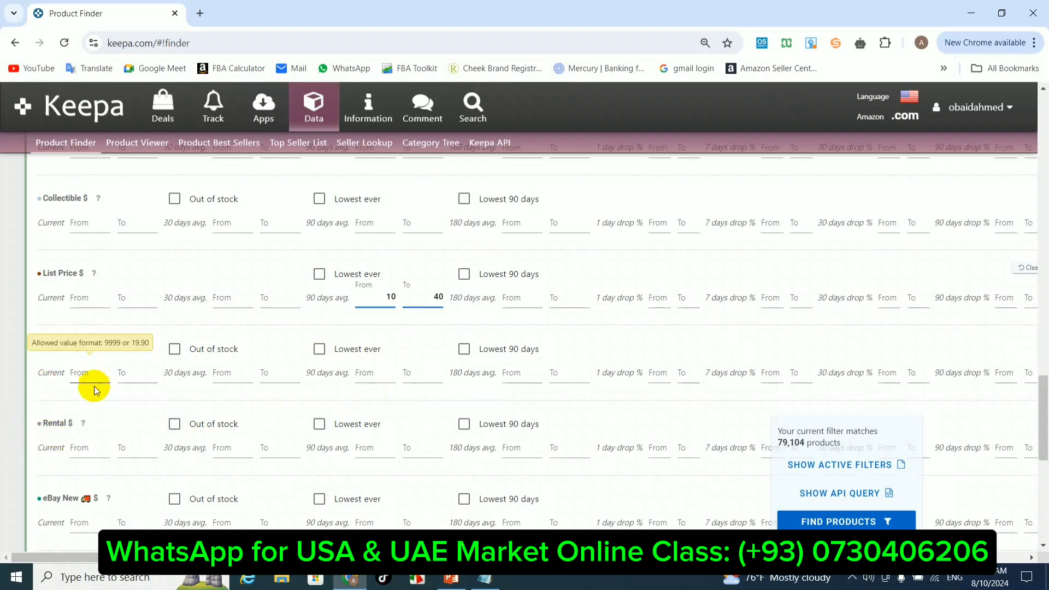
# Try a range from 10 to 1000 dollars in the Rental 90 days average price filter
pyautogui.hotkey('ctrl', '+')
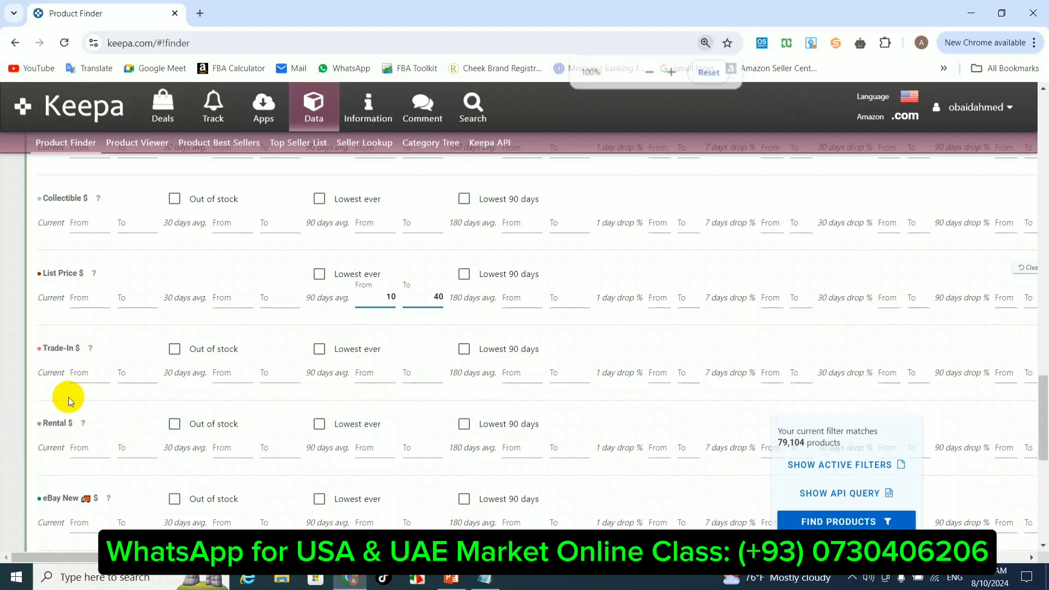
pyautogui.hotkey('ctrl', '+')
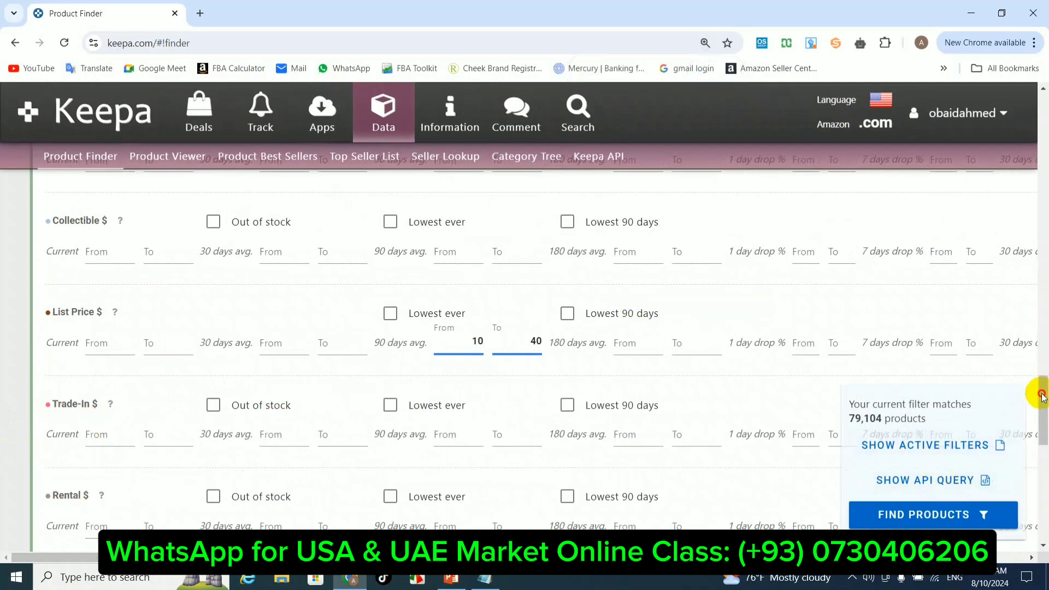
pyautogui.moveTo(1041, 398); pyautogui.dragTo(1041, 425)
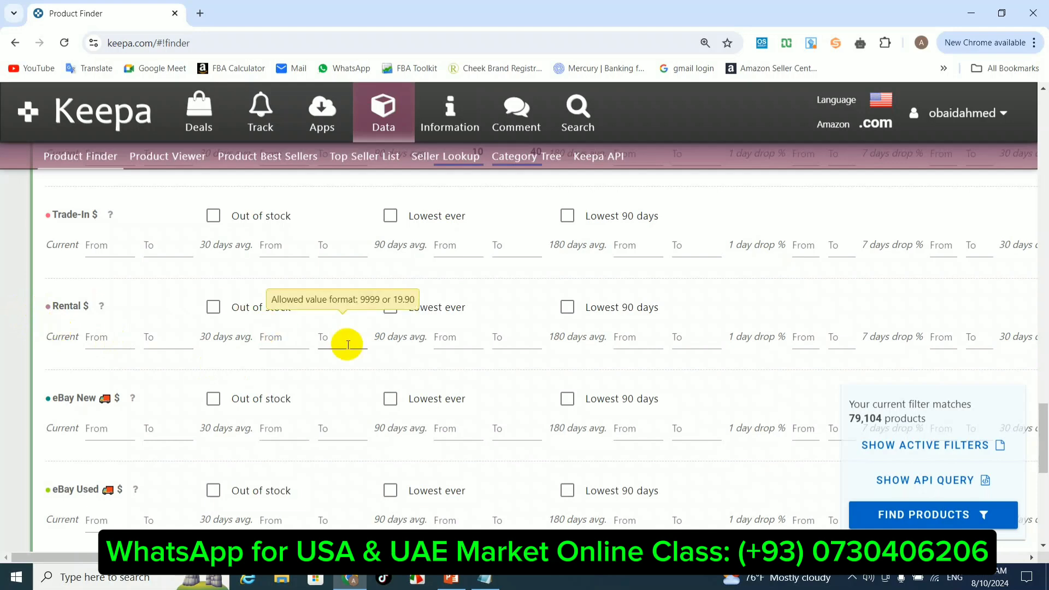
pyautogui.click(462, 339)
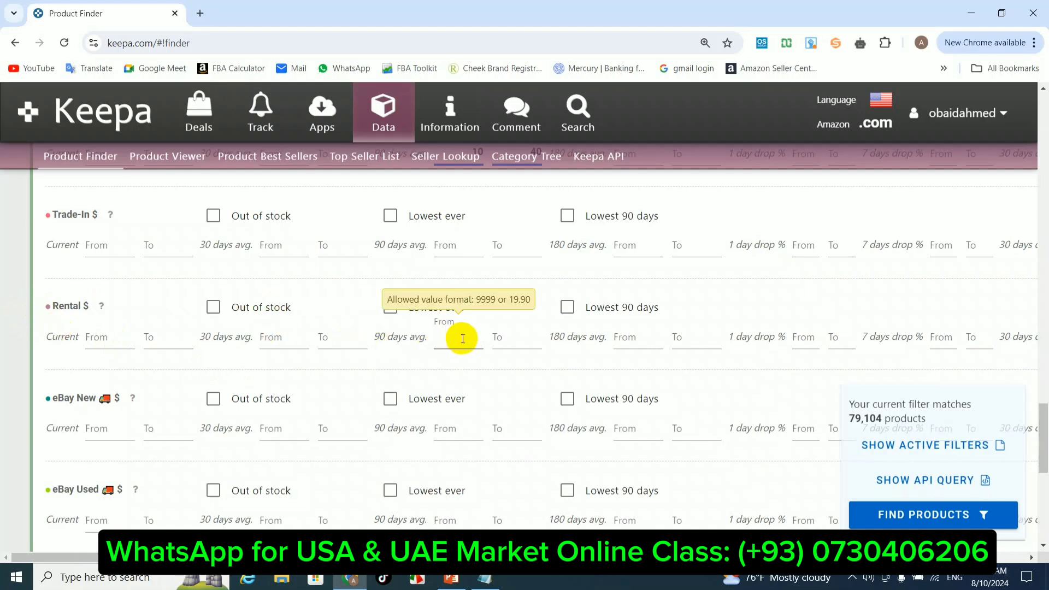
pyautogui.write('10')
pyautogui.click(521, 338)
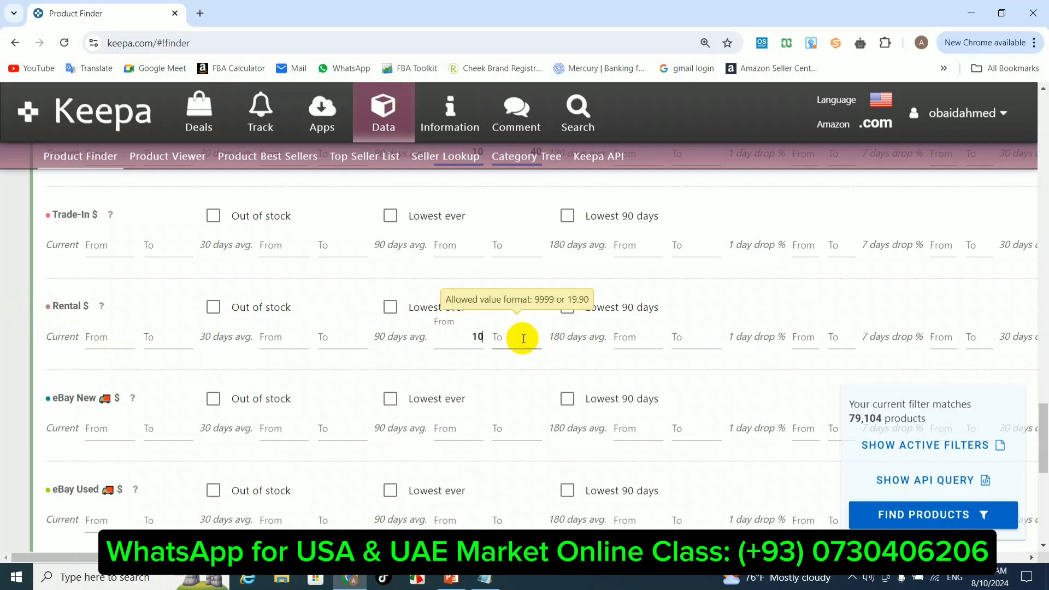
pyautogui.write('1000')
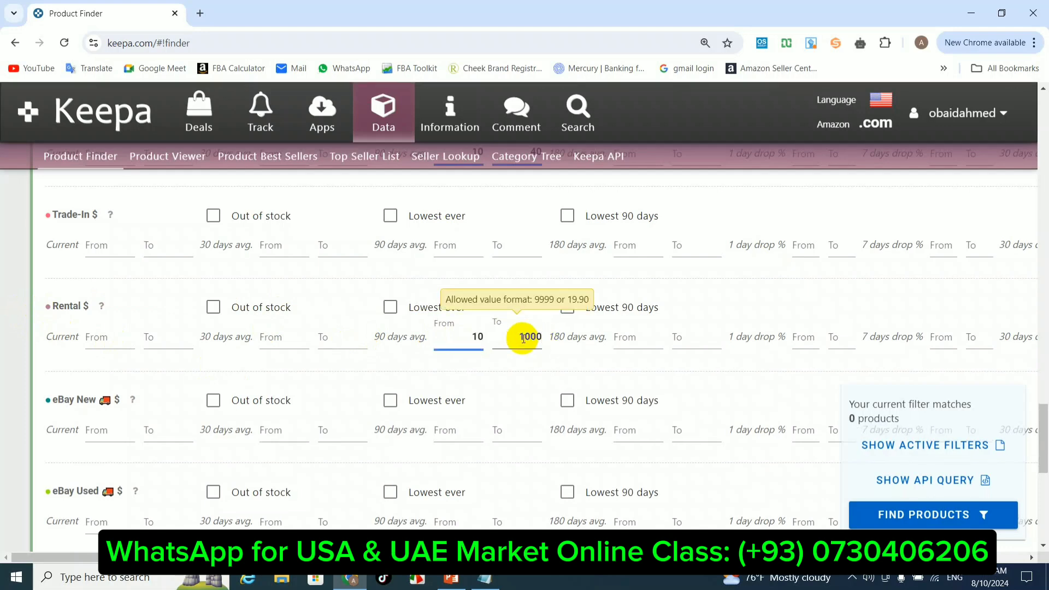
# Clear both values of the Rental 90 days average price range
pyautogui.press('BackSpace')
pyautogui.press('BackSpace')
pyautogui.press('BackSpace')
pyautogui.press('BackSpace')
pyautogui.doubleClick(476, 337)
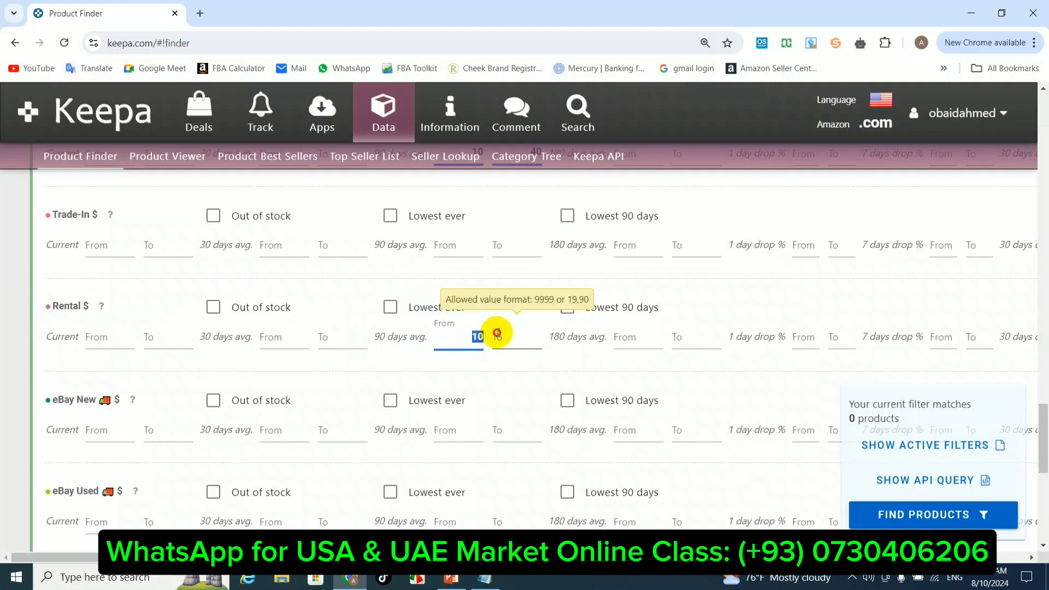
pyautogui.press('BackSpace')
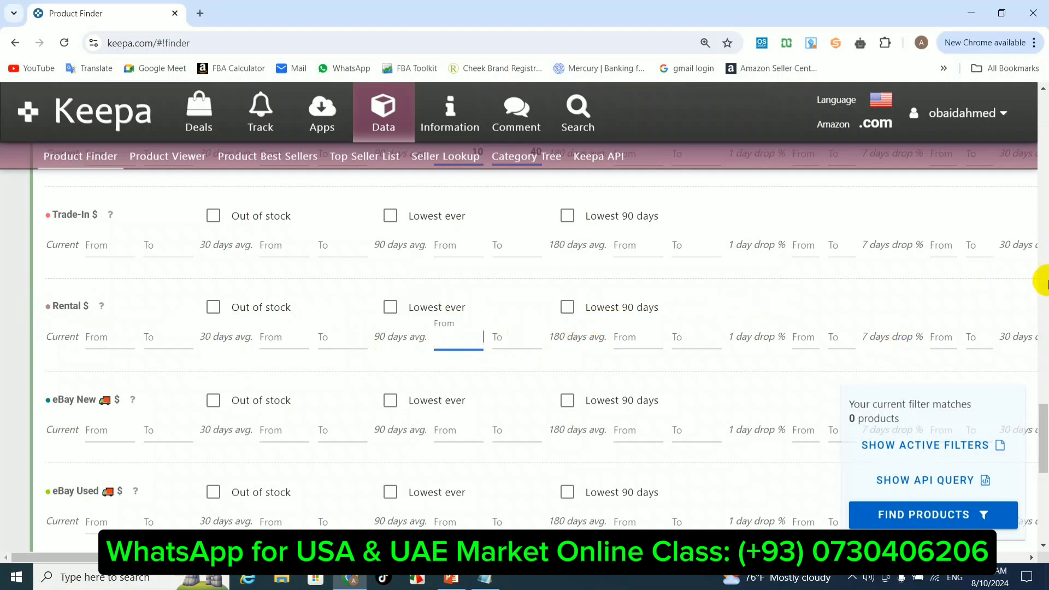
# Clear the List Price 90 days average range
pyautogui.scroll(-2, 1036, 415)
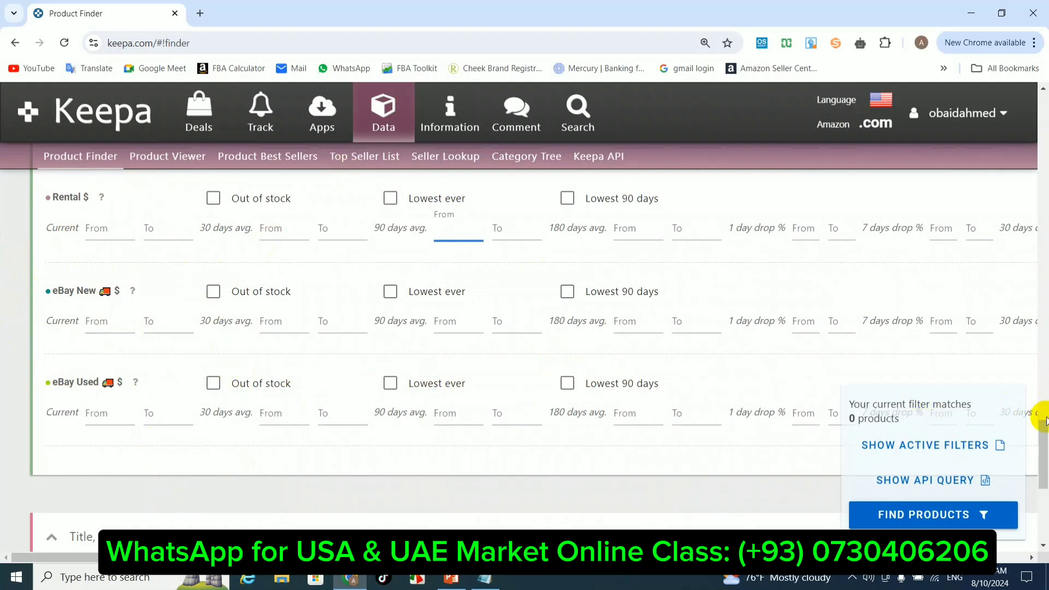
pyautogui.hotkey('ctrl', '-')
pyautogui.hotkey('ctrl', '-')
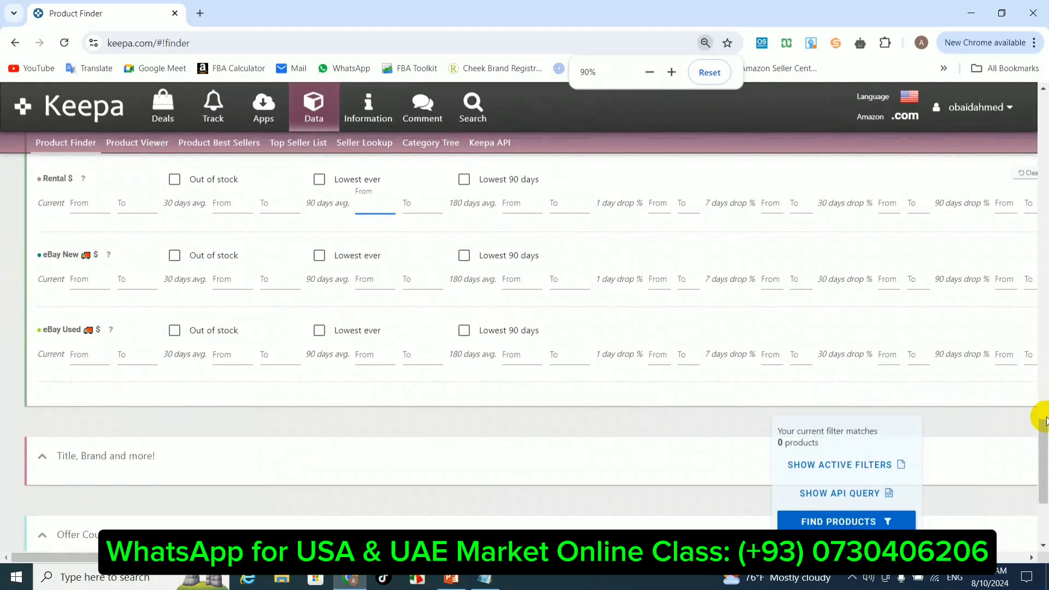
pyautogui.moveTo(1043, 438); pyautogui.dragTo(1044, 399)
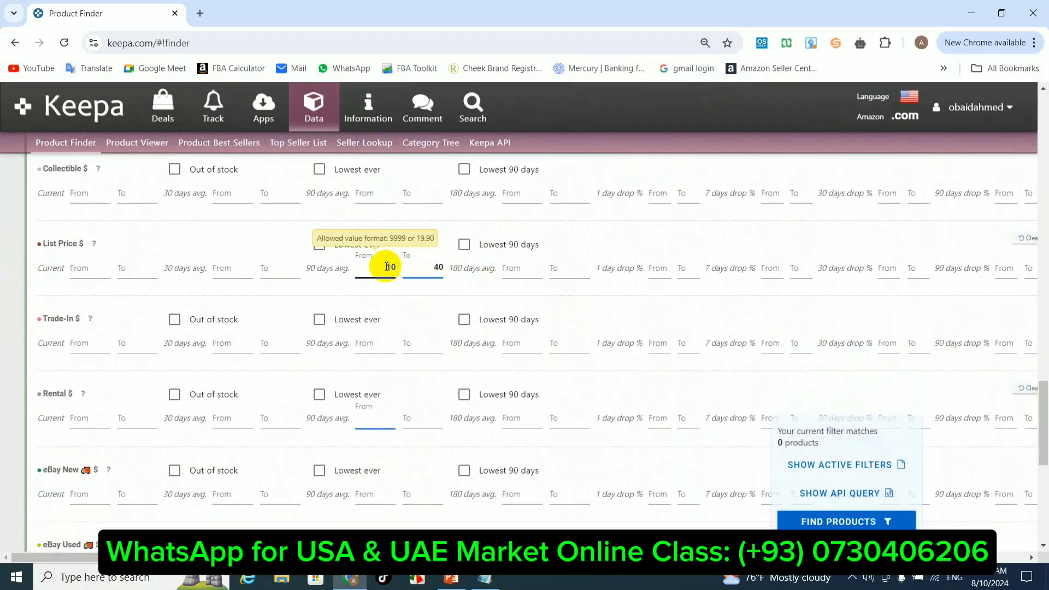
pyautogui.doubleClick(396, 266)
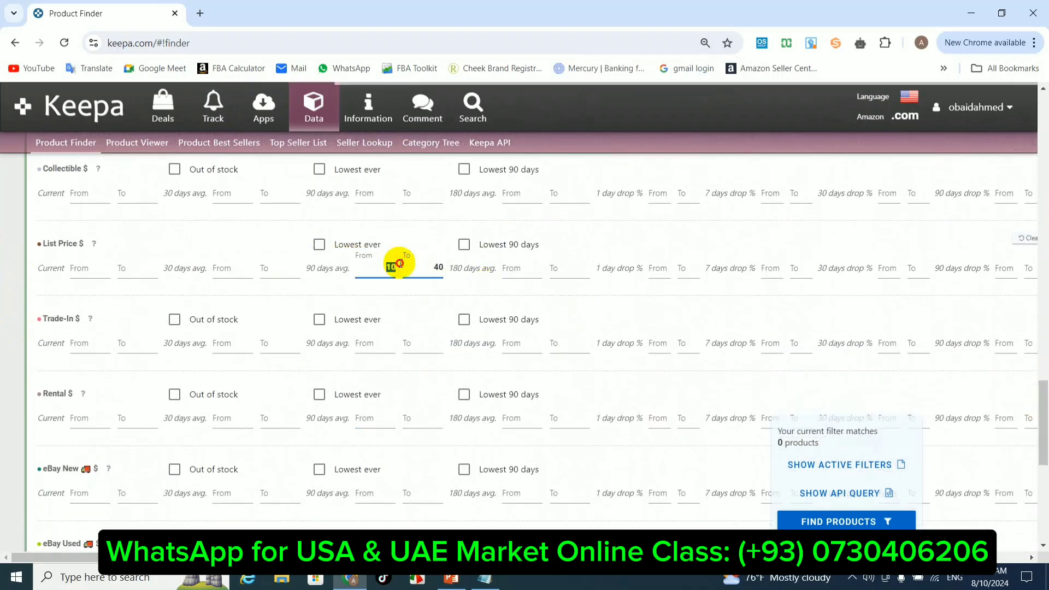
pyautogui.doubleClick(434, 267)
pyautogui.press('BackSpace')
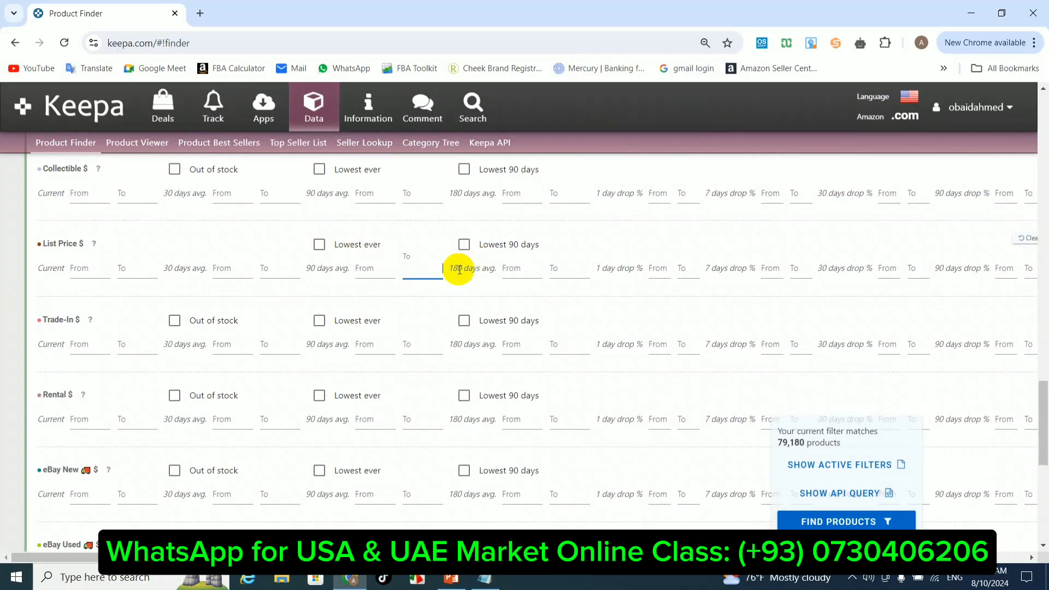
# Clear the current price range of the Buy Box filter
pyautogui.moveTo(1041, 403); pyautogui.dragTo(1044, 161)
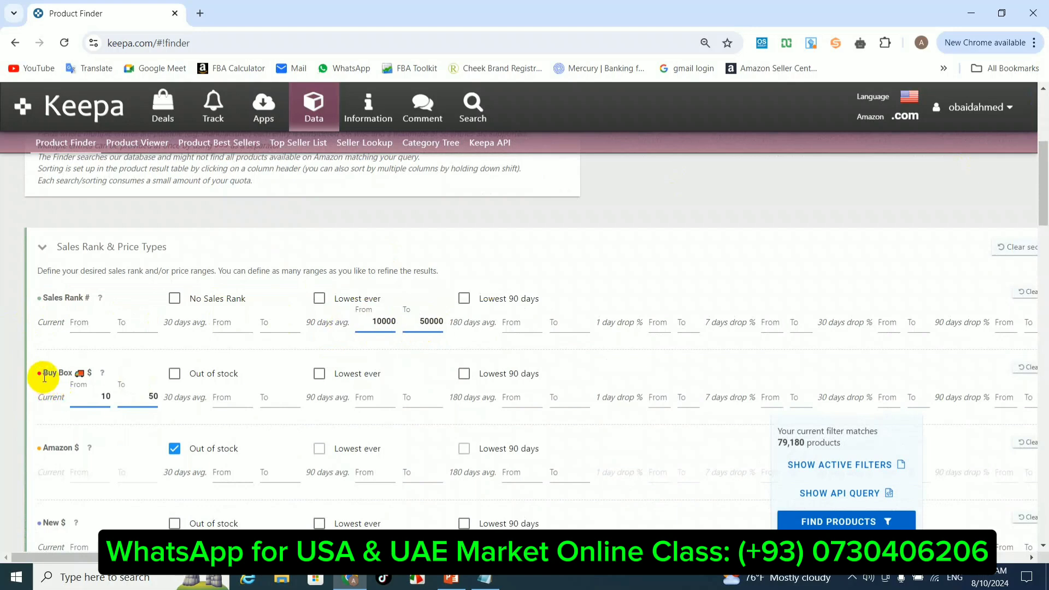
pyautogui.doubleClick(103, 397)
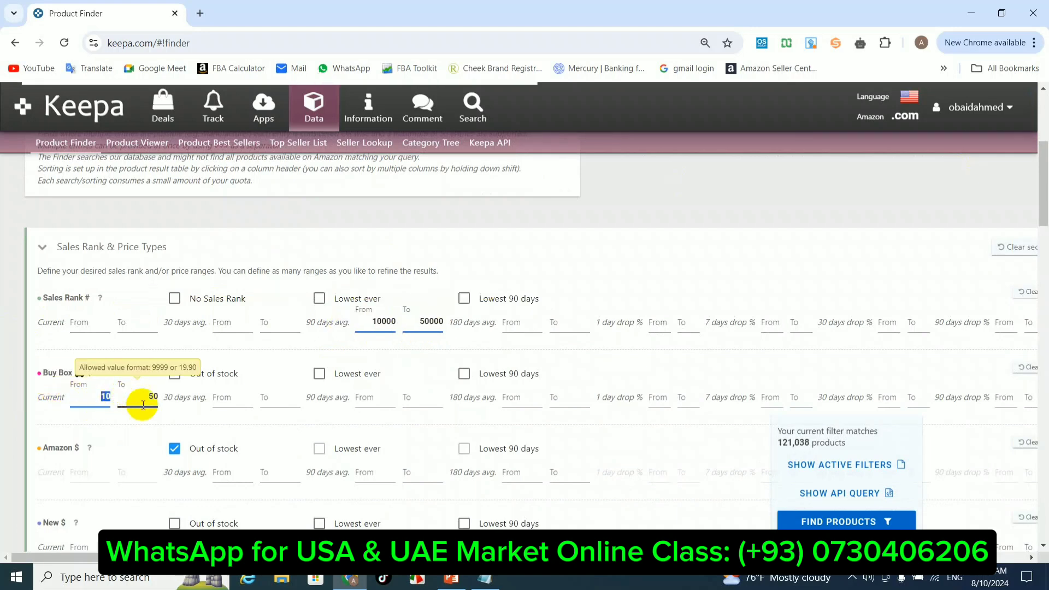
pyautogui.press('BackSpace')
pyautogui.moveTo(145, 400); pyautogui.dragTo(193, 391)
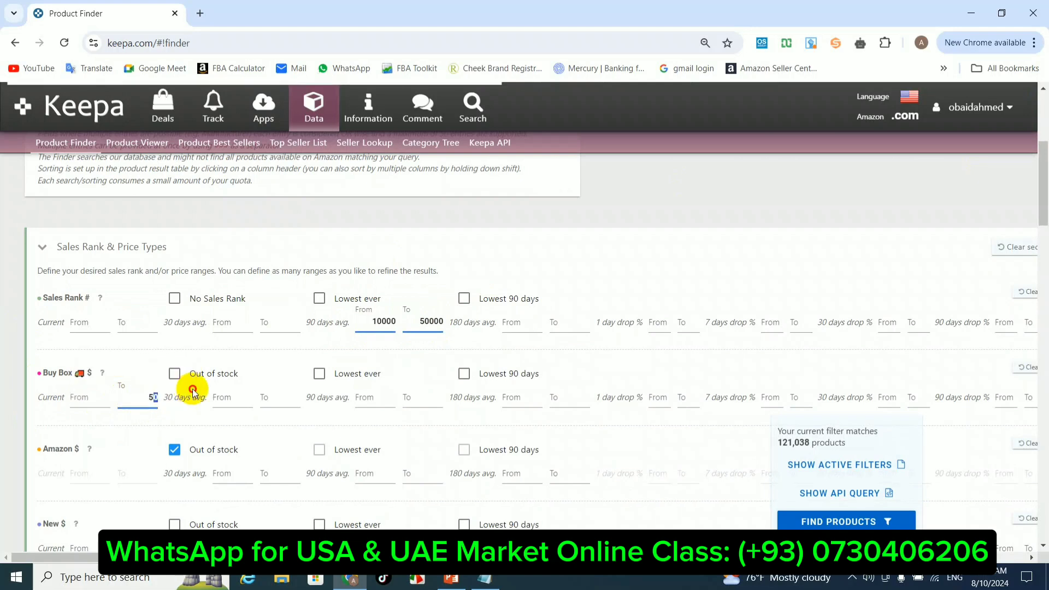
pyautogui.press('BackSpace')
pyautogui.press('BackSpace')
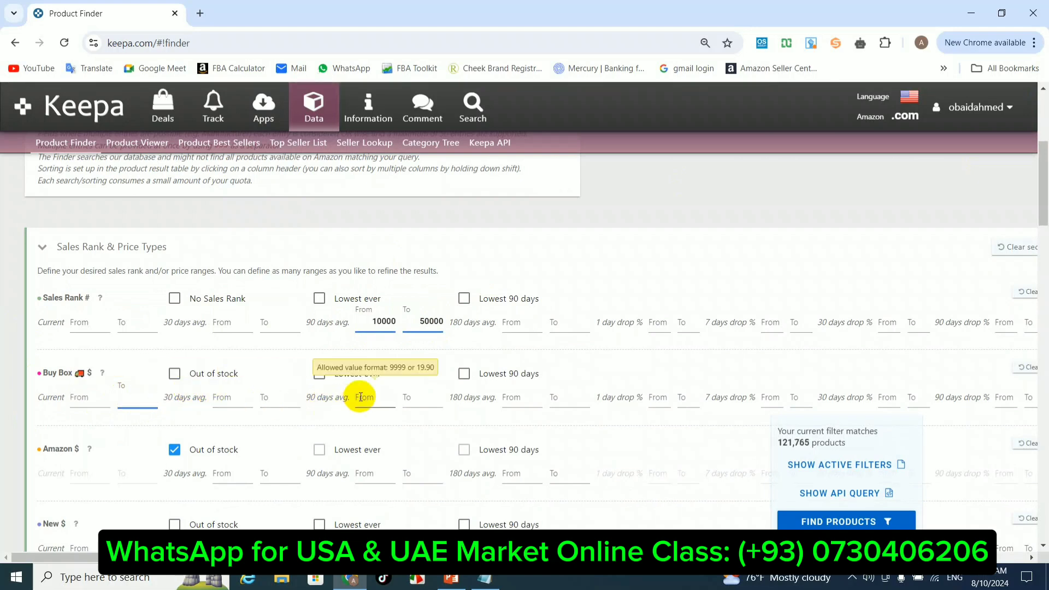
# Set the Buy Box 90 days average price filter to a range from 10 to 70 dollars
pyautogui.click(388, 397)
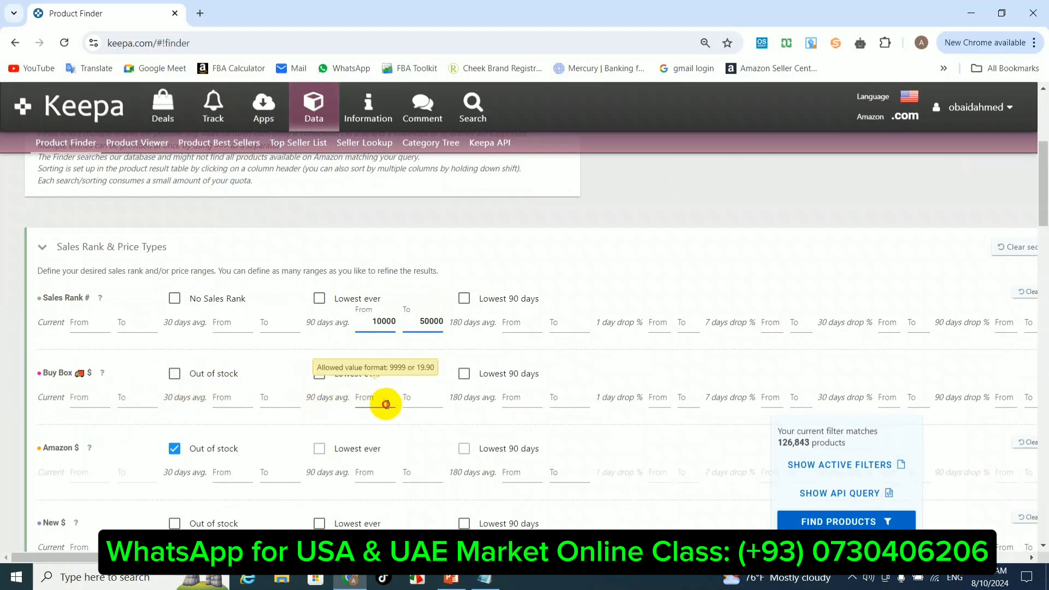
pyautogui.write('10')
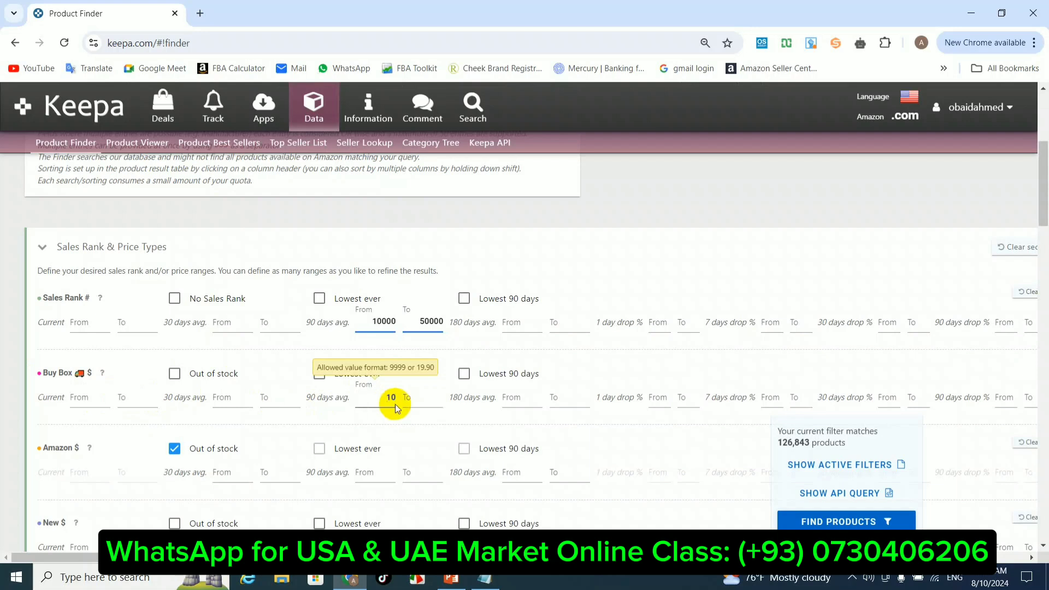
pyautogui.click(432, 401)
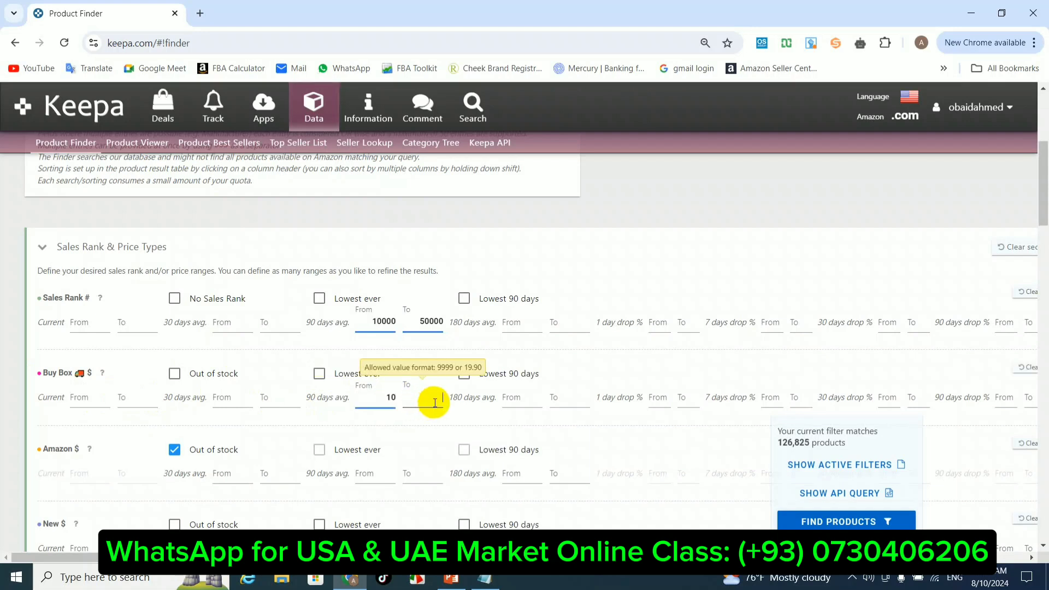
pyautogui.write('70')
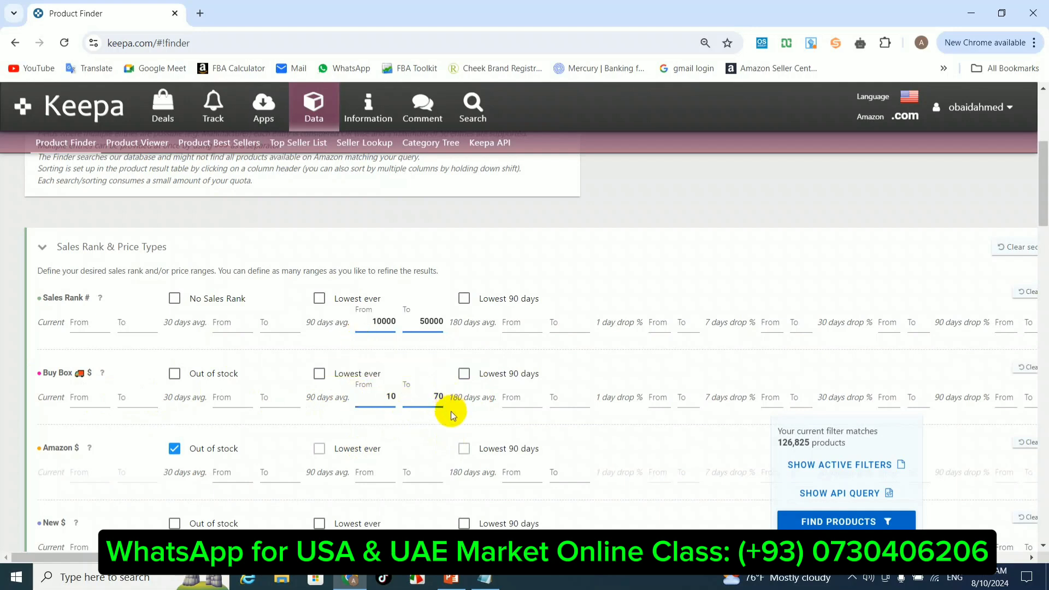
pyautogui.click(392, 401)
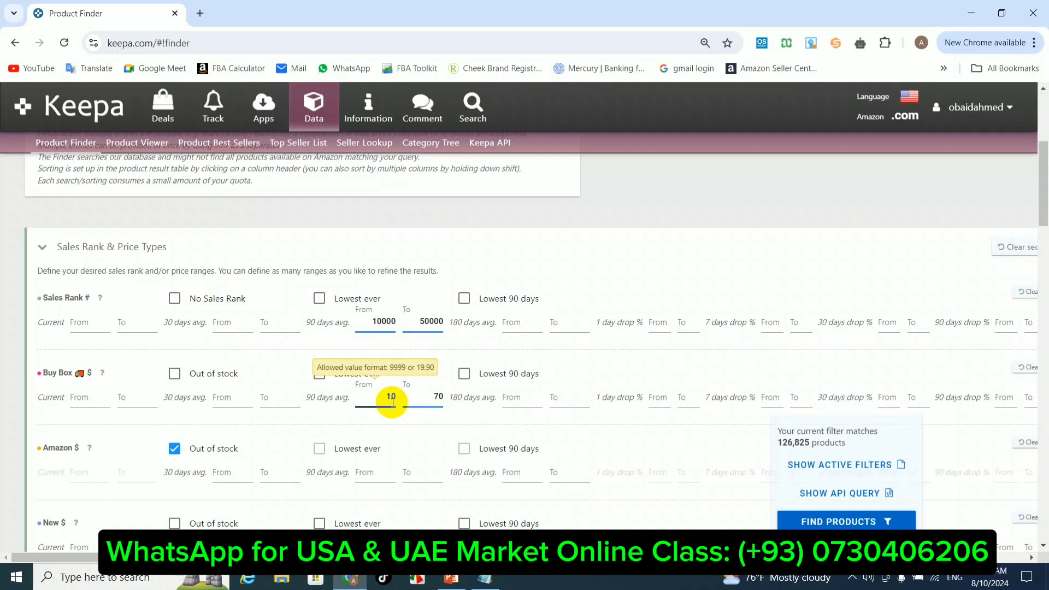
pyautogui.click(437, 398)
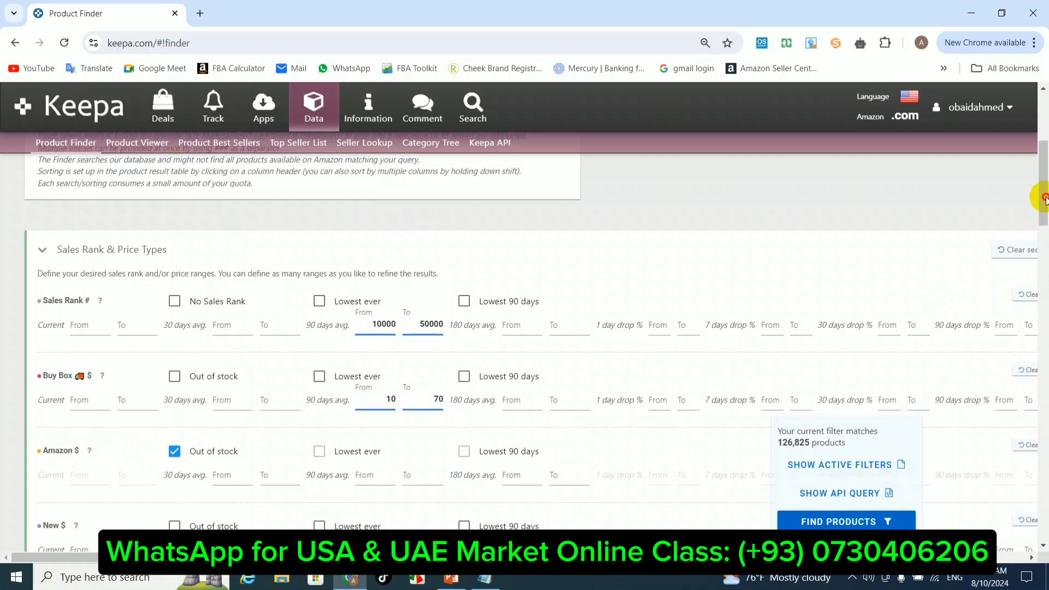
# Clear the 90 days average price range of the New, 3rd Party FBM filter
pyautogui.moveTo(1040, 210); pyautogui.dragTo(1046, 241)
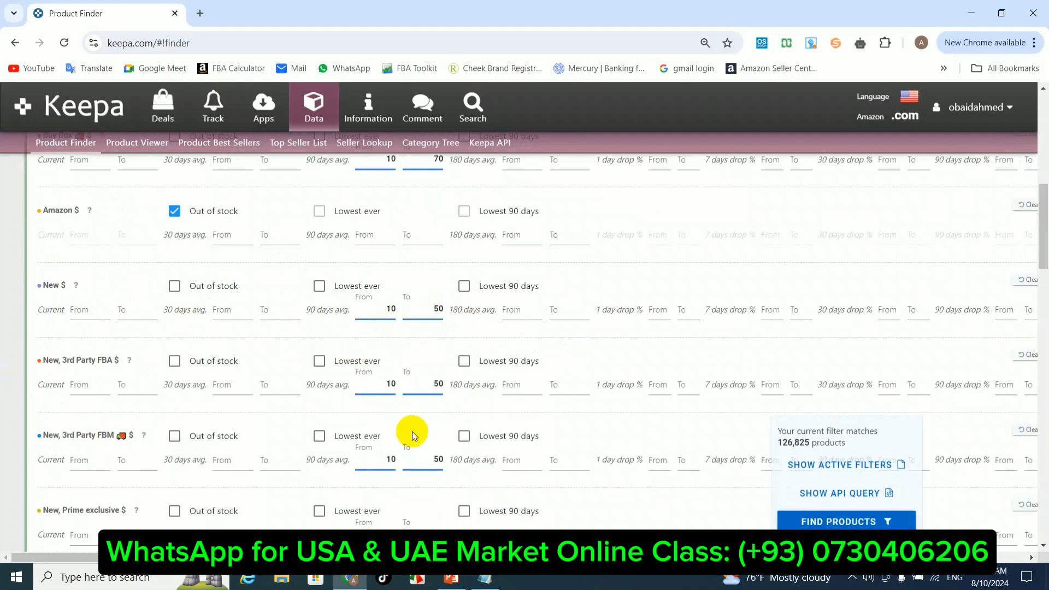
pyautogui.click(386, 458)
pyautogui.click(433, 456)
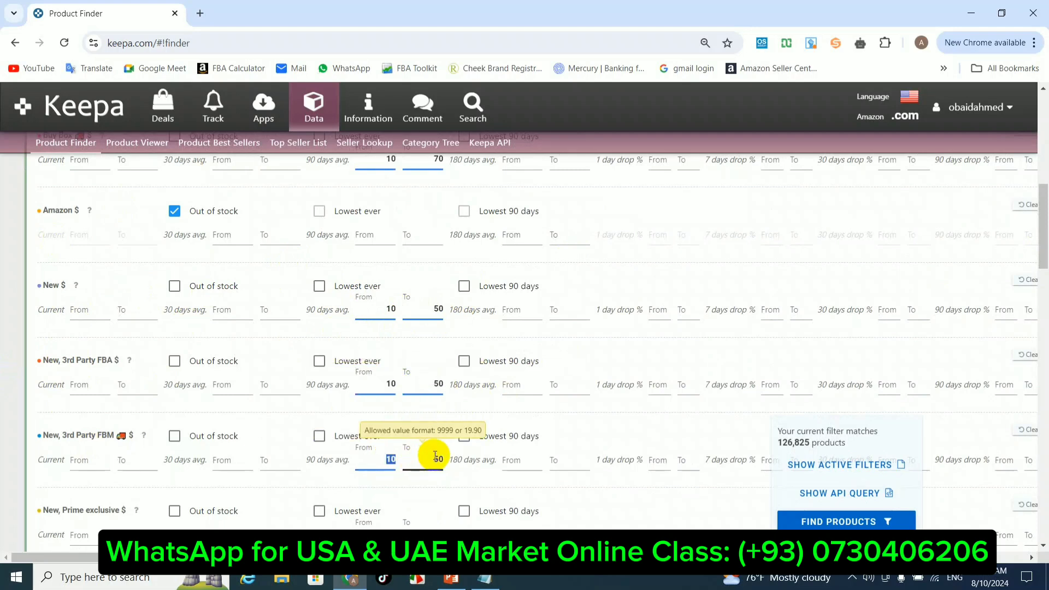
pyautogui.press('BackSpace')
pyautogui.press('BackSpace')
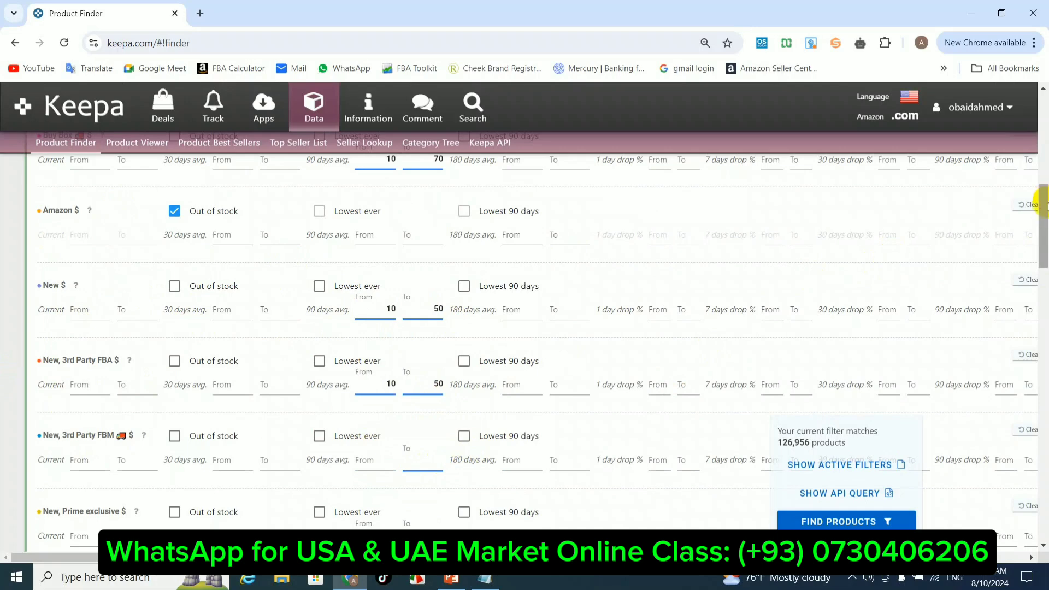
# Clear the 90 days average price range of the New, Prime exclusive filter
pyautogui.moveTo(1044, 200); pyautogui.dragTo(1045, 233)
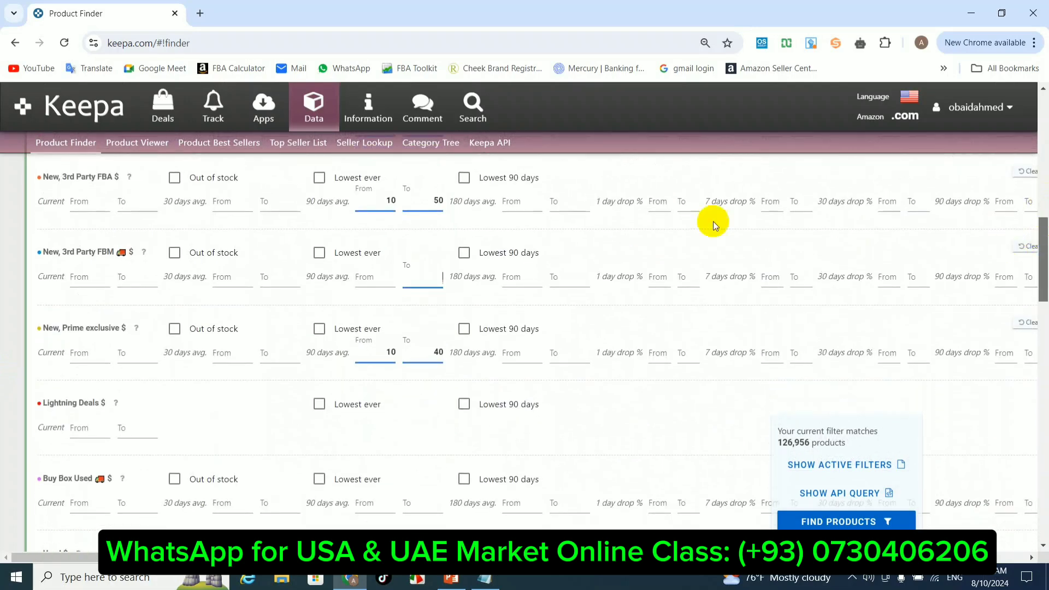
pyautogui.click(387, 355)
pyautogui.press('BackSpace')
pyautogui.press('BackSpace')
pyautogui.click(417, 354)
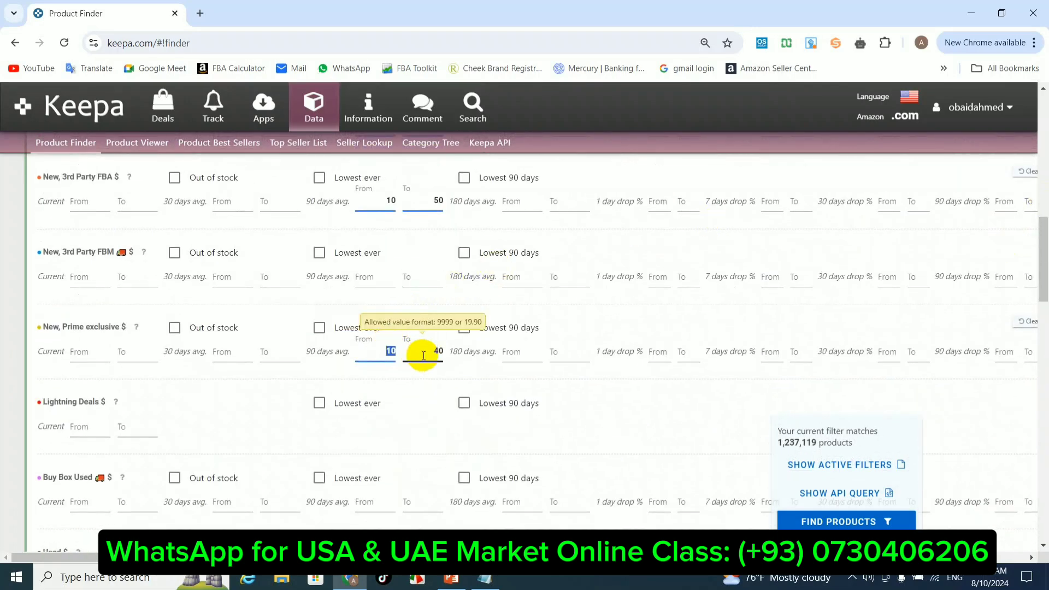
pyautogui.press('BackSpace')
pyautogui.press('BackSpace')
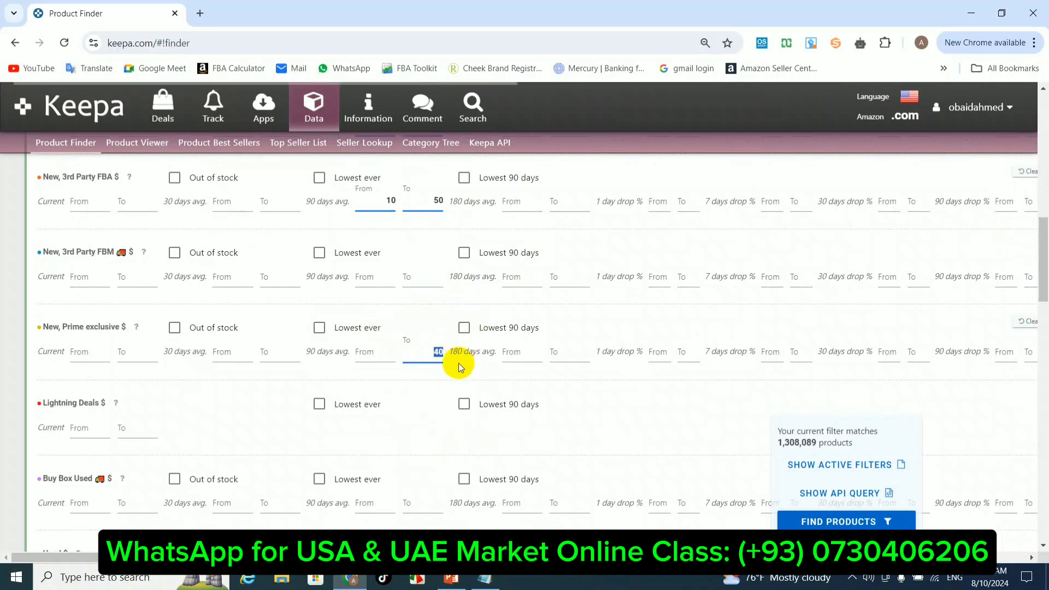
# Review the Sales Rank & Price Types filters and the collapsed sections below them
pyautogui.moveTo(1042, 257); pyautogui.dragTo(1034, 146)
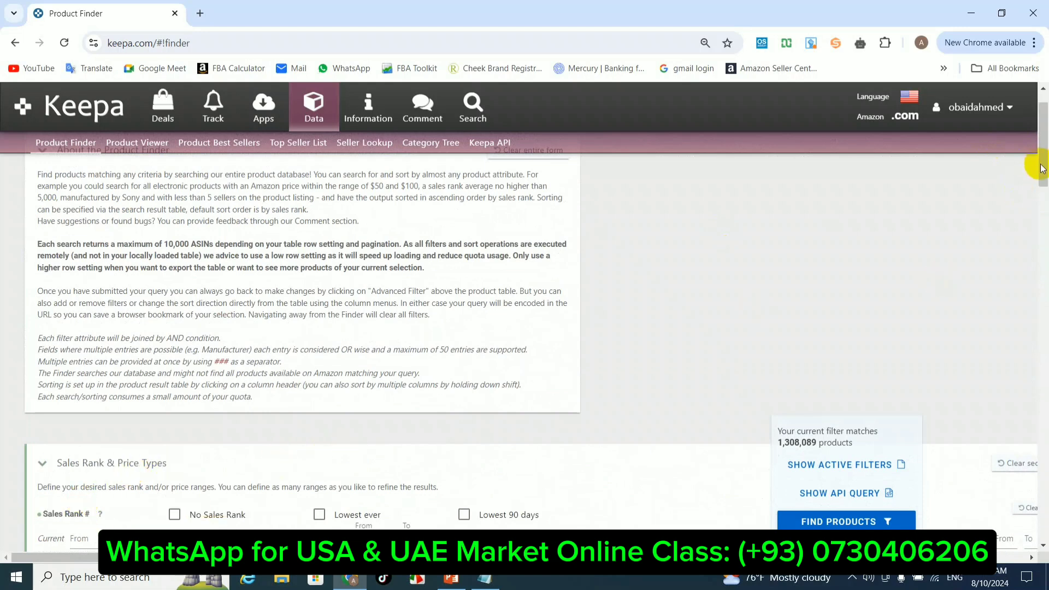
pyautogui.moveTo(1041, 167); pyautogui.dragTo(1041, 166)
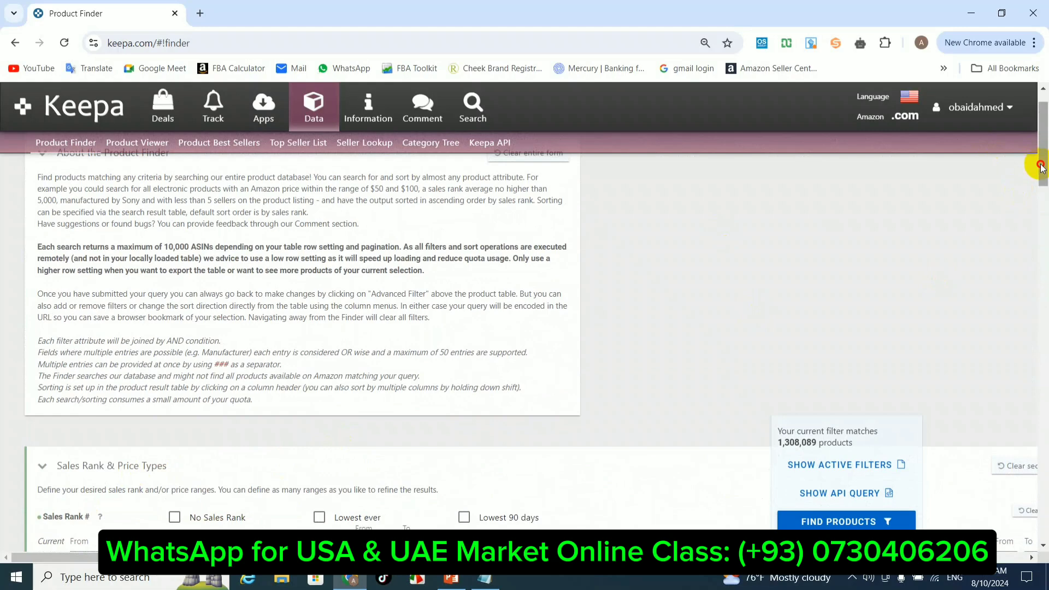
pyautogui.moveTo(1041, 167); pyautogui.dragTo(1044, 272)
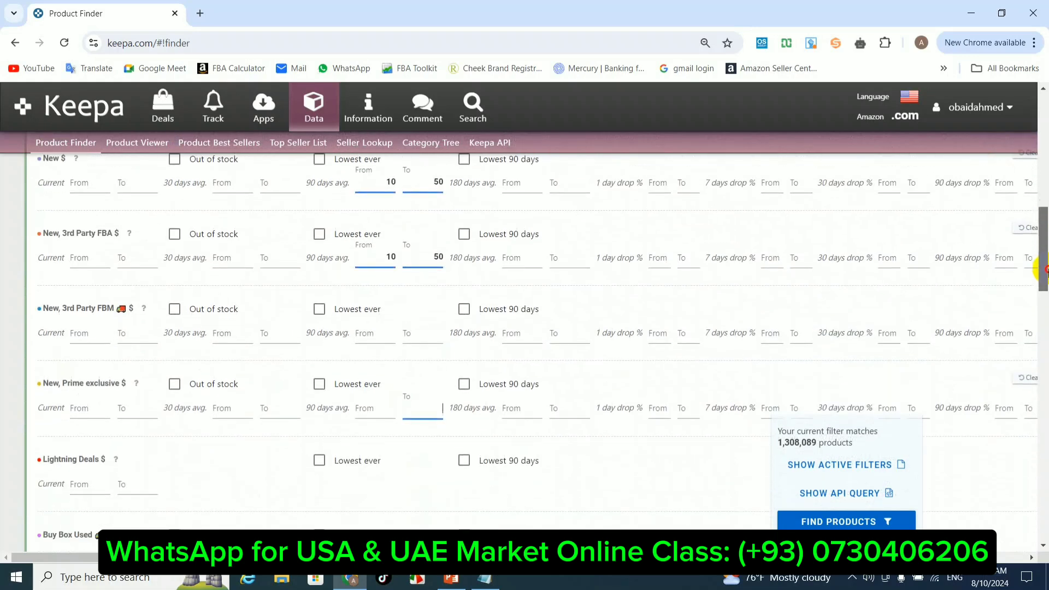
pyautogui.click(521, 435)
pyautogui.moveTo(1044, 250); pyautogui.dragTo(1029, 490)
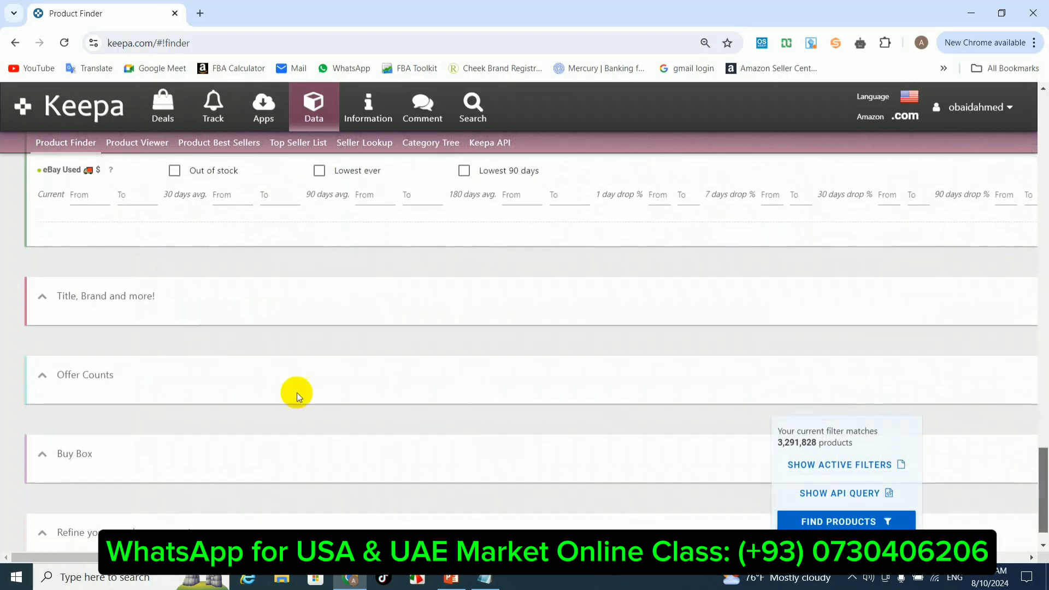